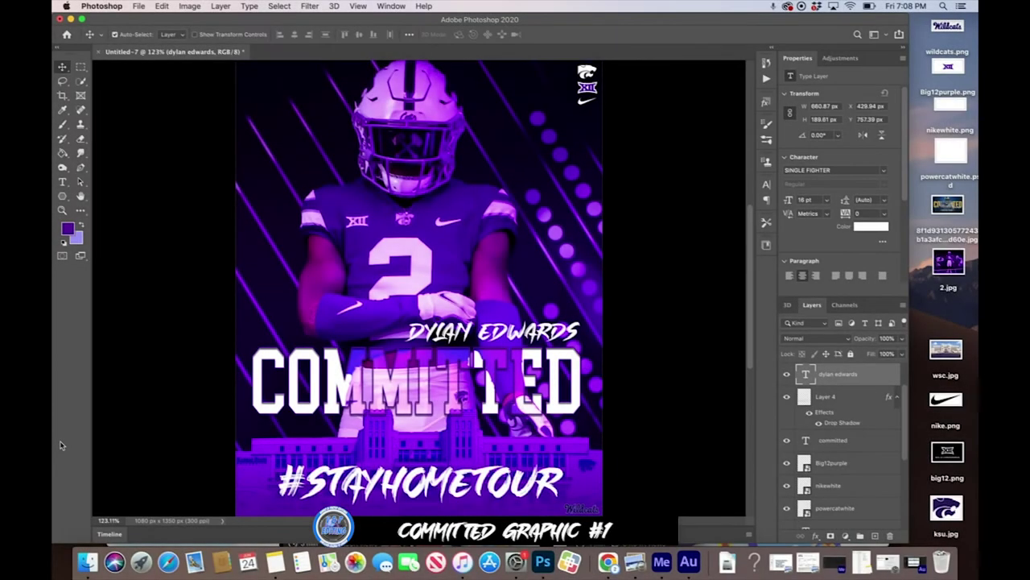
Step: Create a blank white 1080 × 1350 px, 300 ppi document from the recent custom preset
left_click(138, 7)
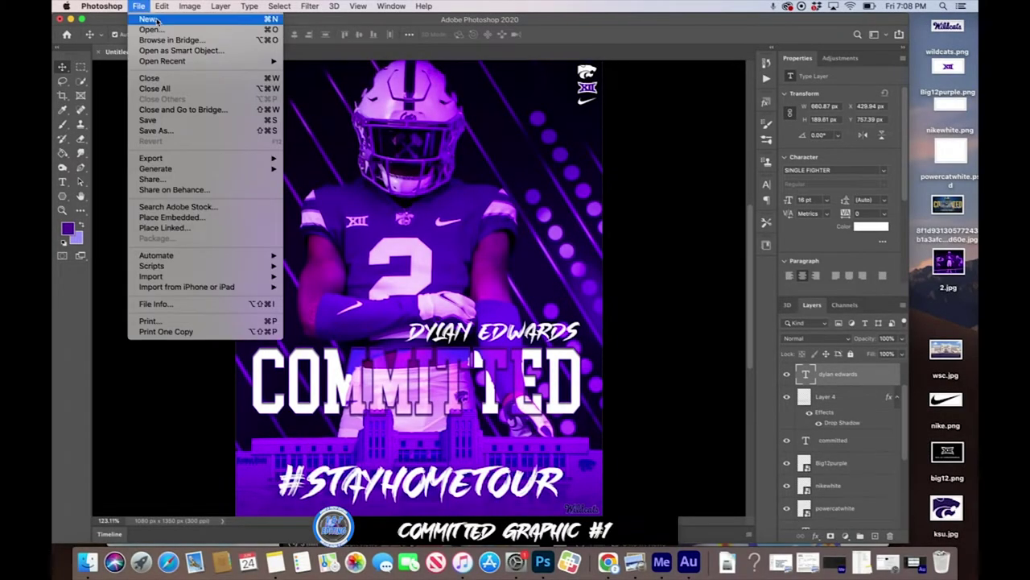
left_click(149, 19)
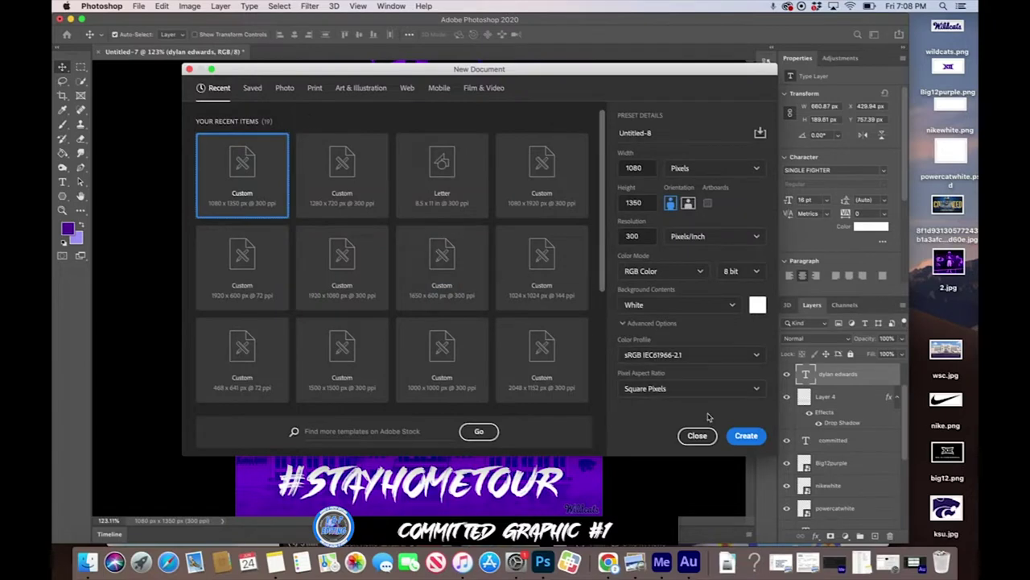
left_click(757, 438)
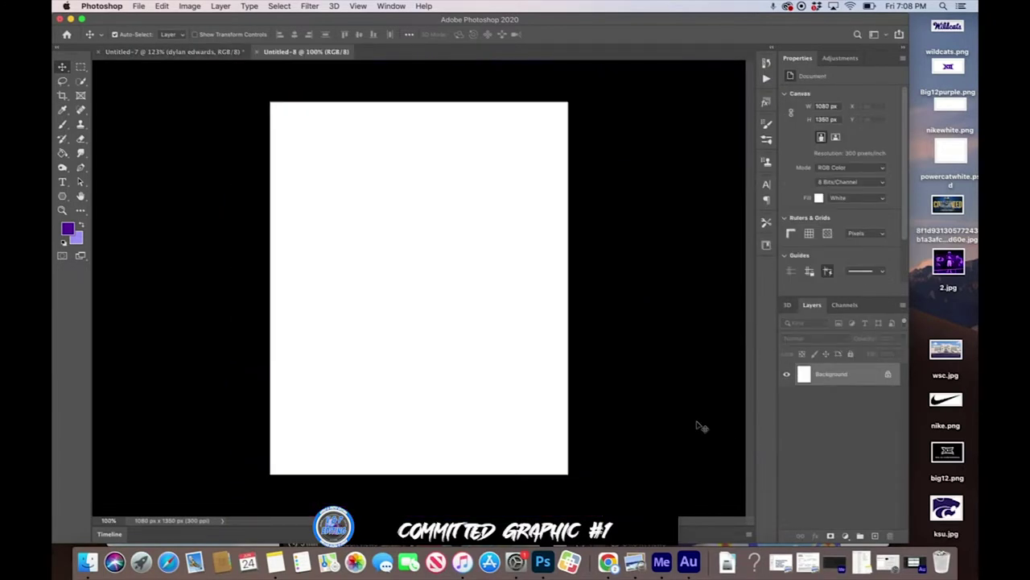
Step: Place the player photo 2.jpg and enlarge it to cover the whole canvas
left_click_drag(952, 272, 422, 310)
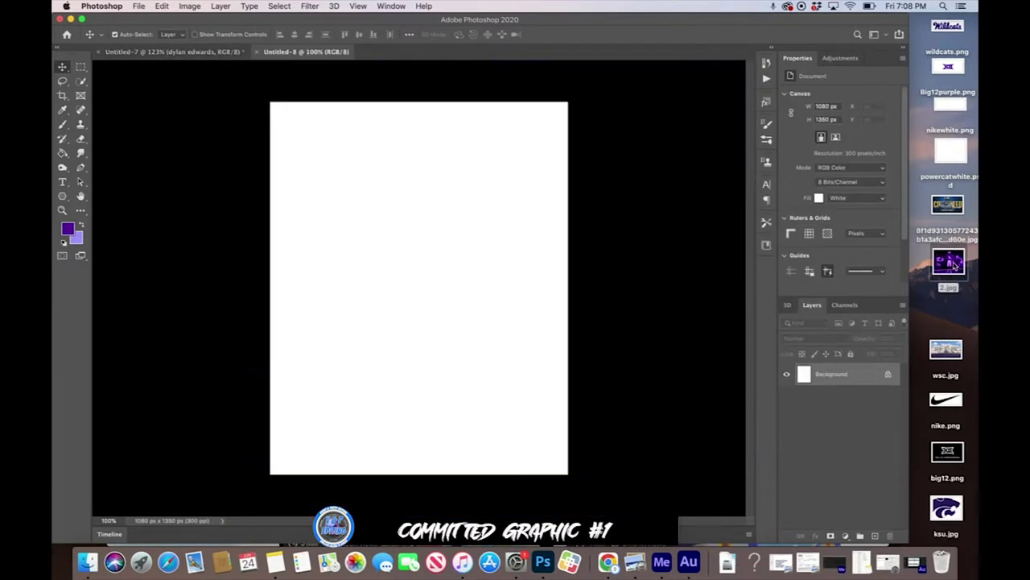
key("super+minus")
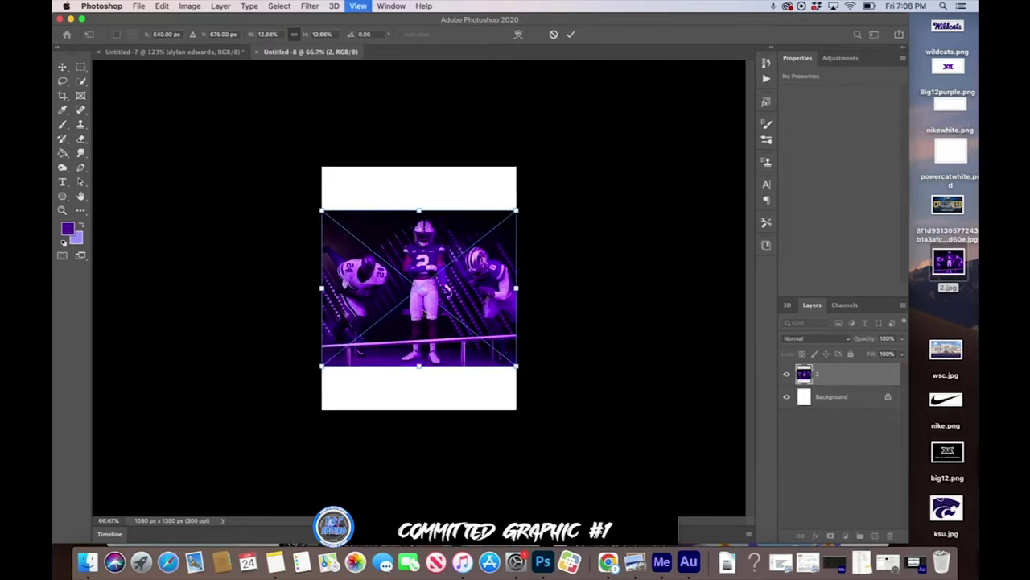
key("super+minus")
left_click_drag(420, 347, 419, 455)
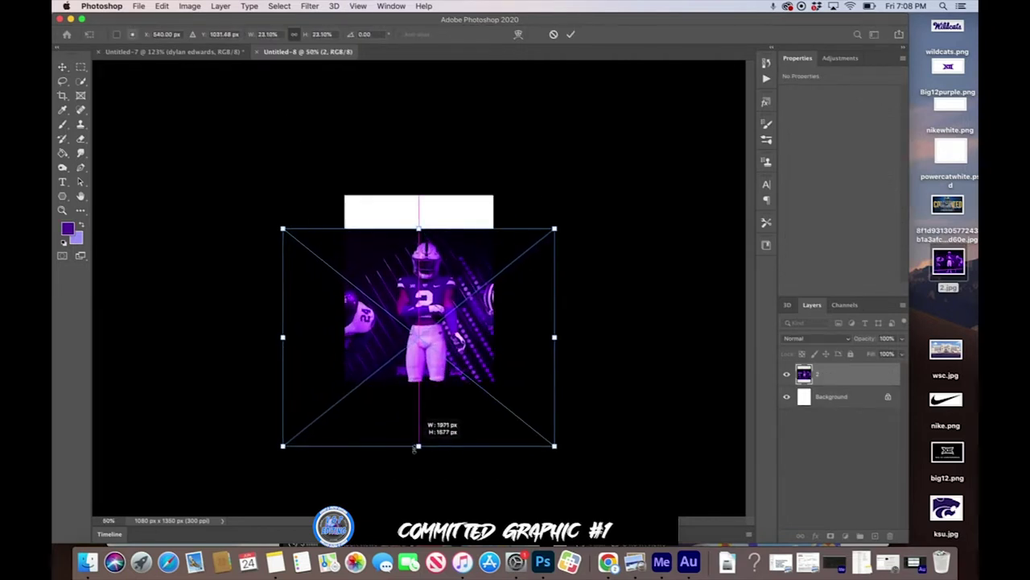
left_click_drag(419, 228, 419, 148)
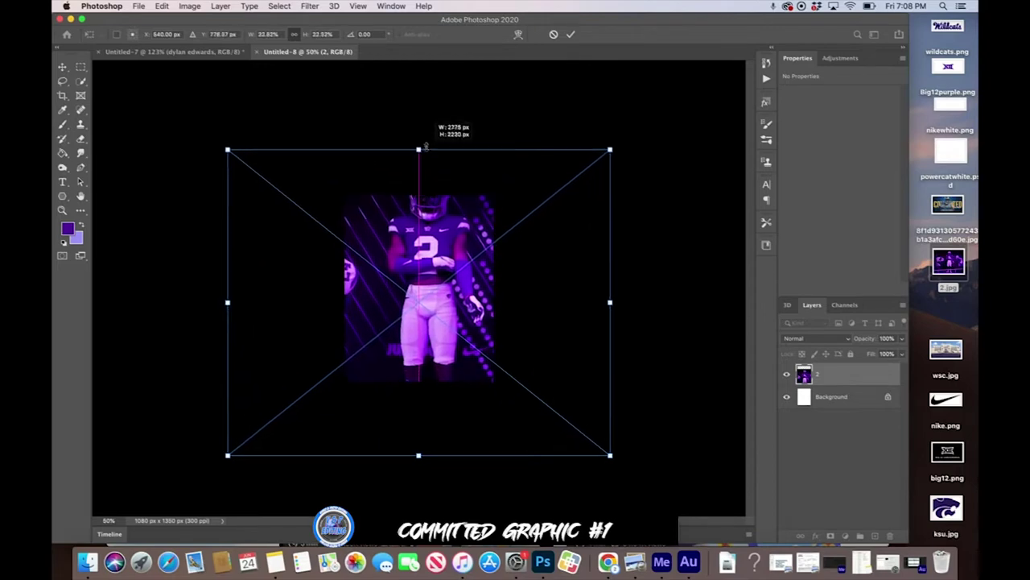
left_click_drag(448, 237, 423, 289)
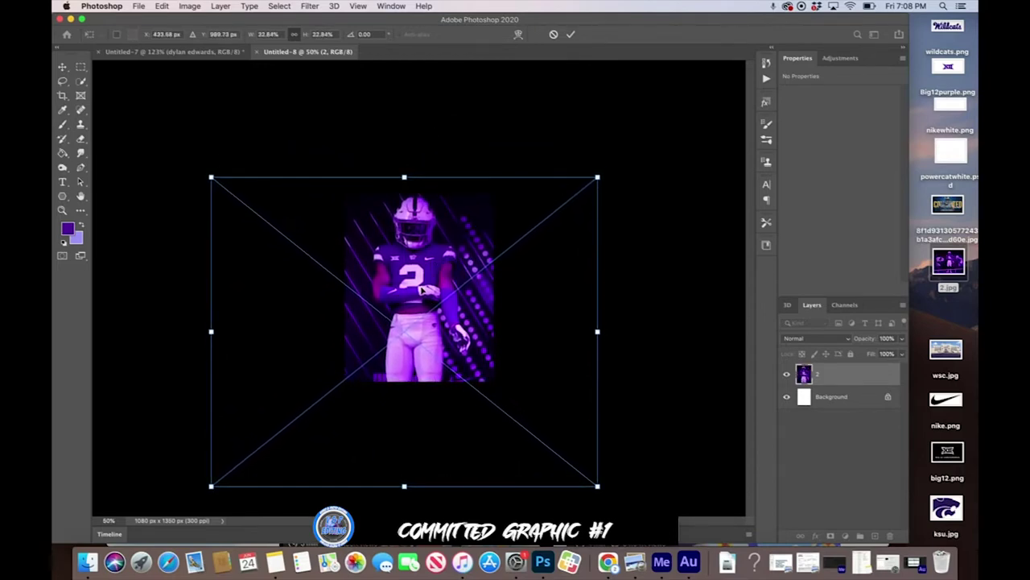
key("super+minus")
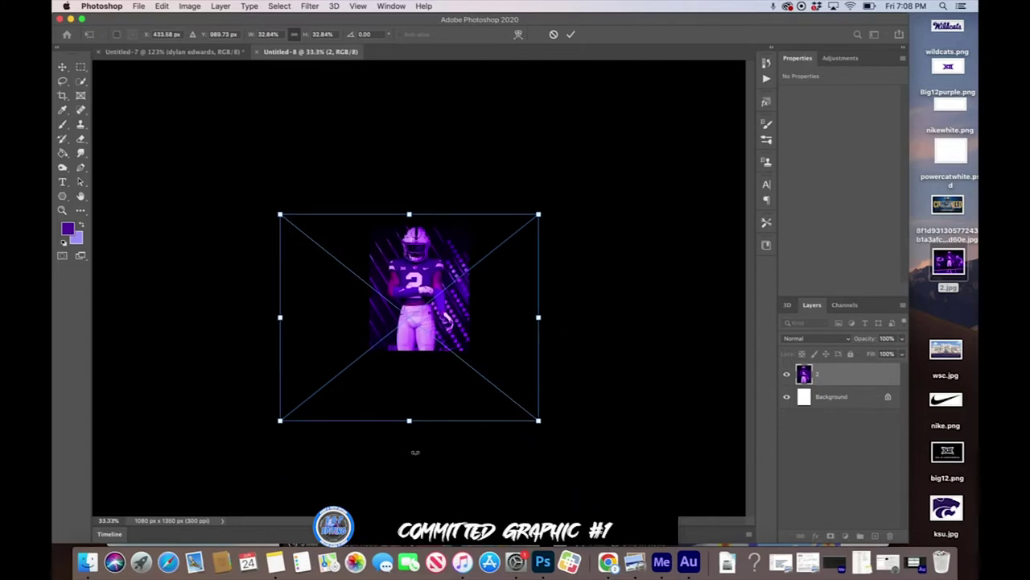
left_click_drag(409, 422, 409, 442)
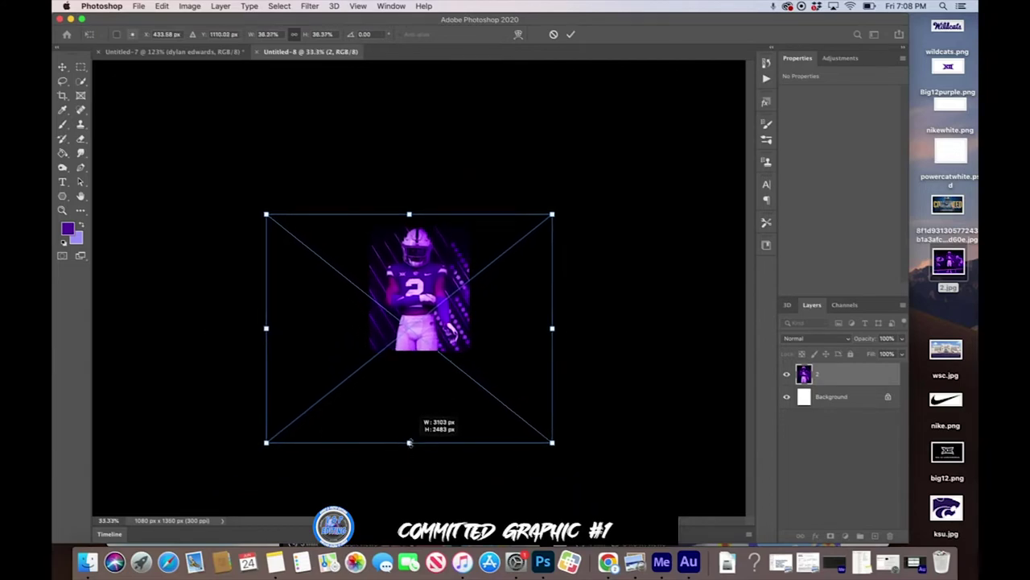
key("Return")
key("super+0")
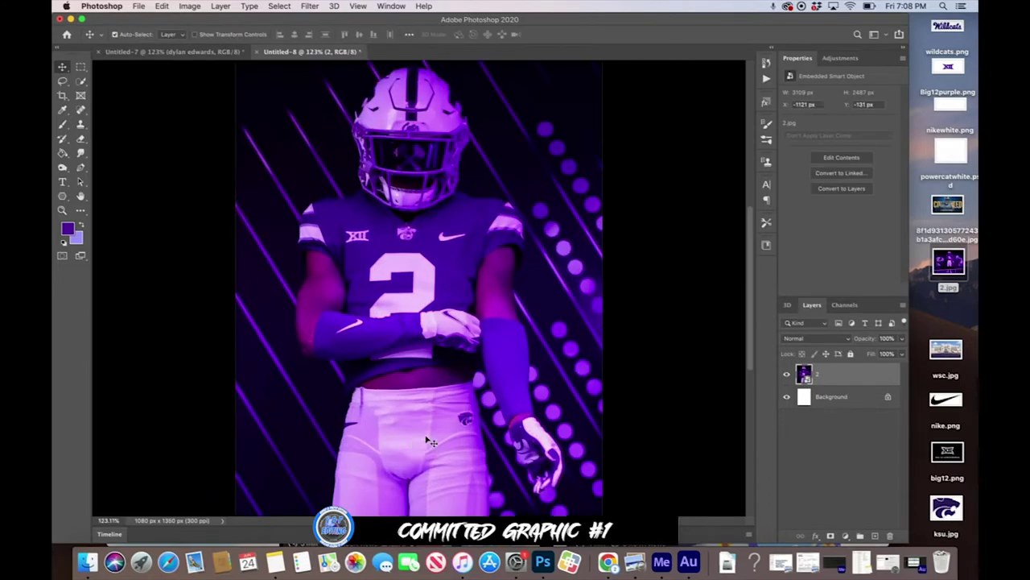
Step: Duplicate the photo as '2 copy' and delete the white Background layer
key("super+j")
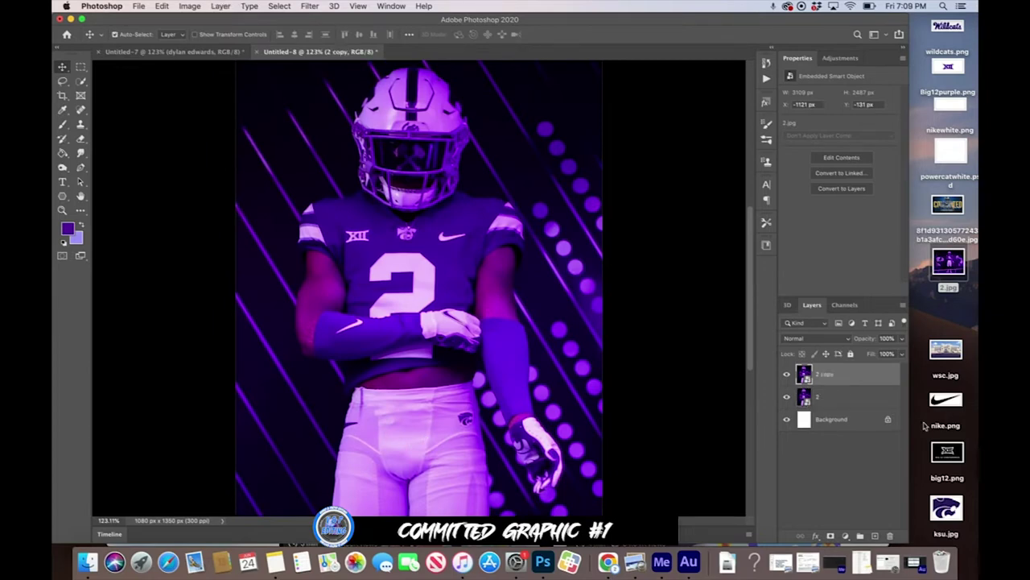
left_click(849, 423)
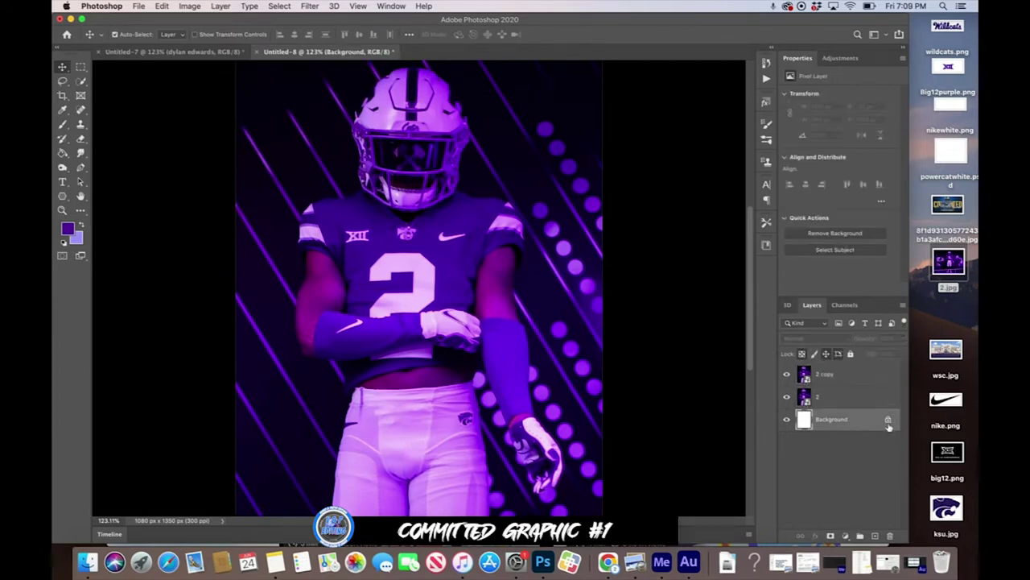
key("Delete")
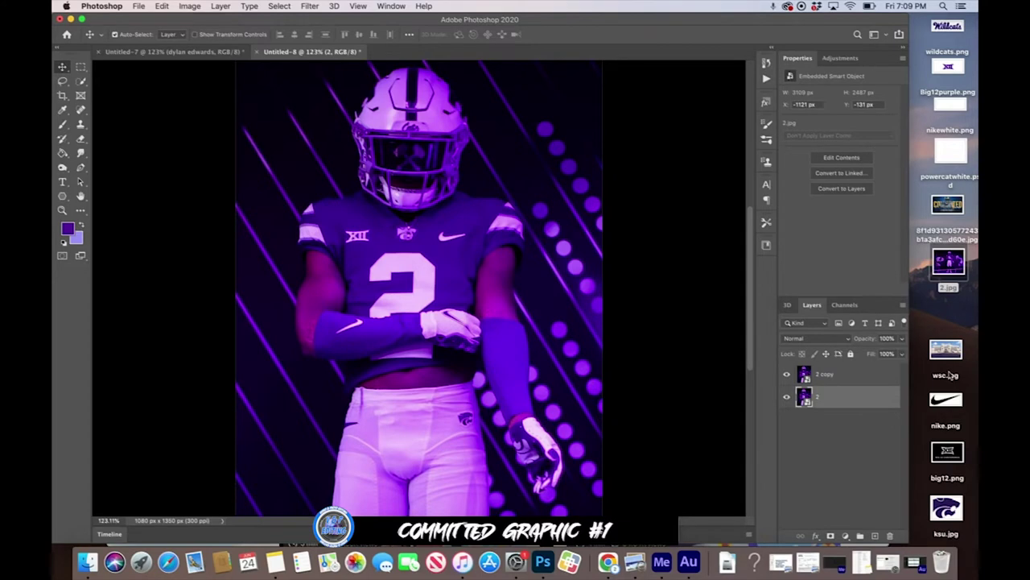
left_click_drag(952, 358, 543, 566)
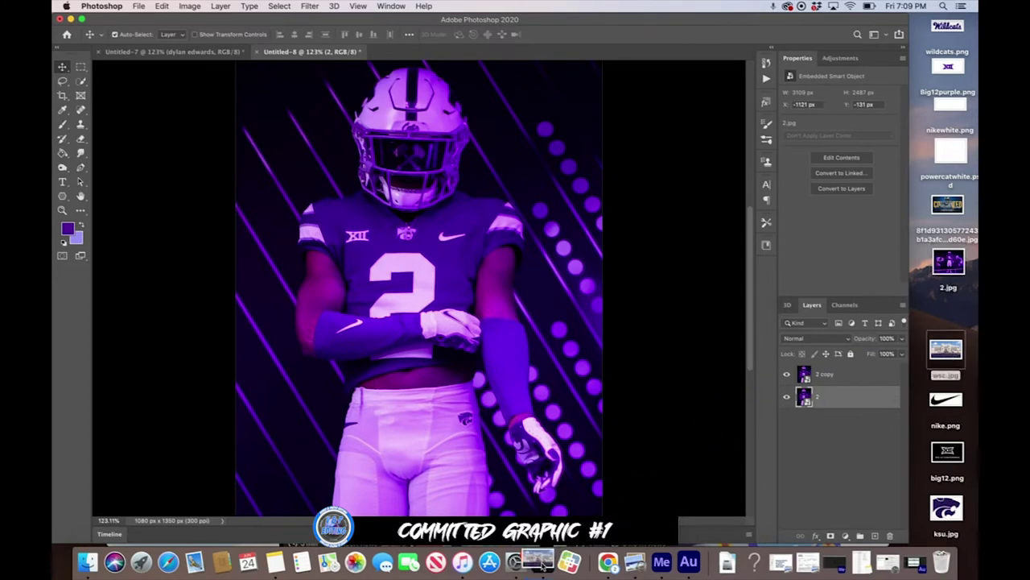
Step: Select the stadium building in wsc.jpg with Select Subject and inspect the roofline edges
key("super+0")
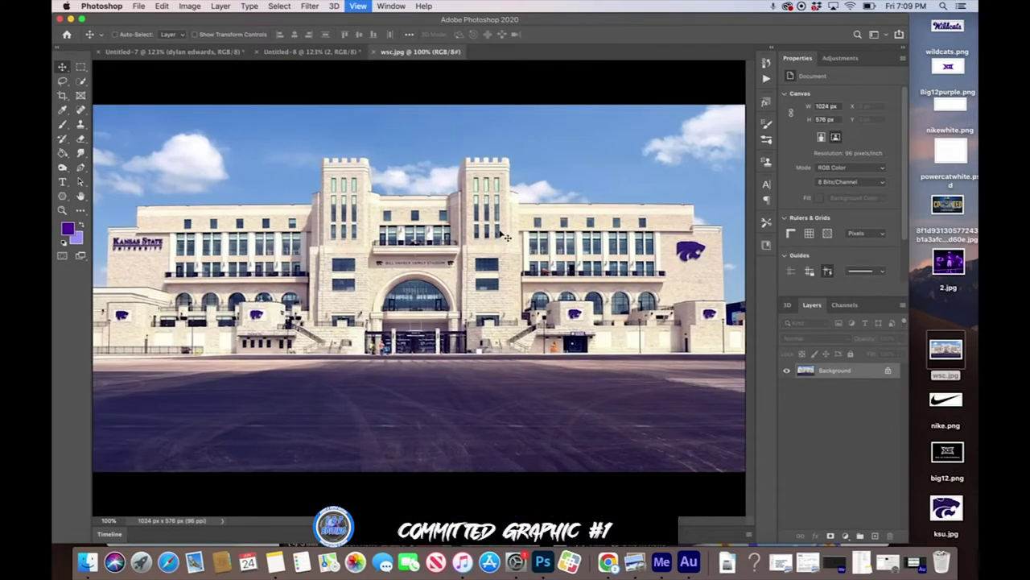
left_click(289, 5)
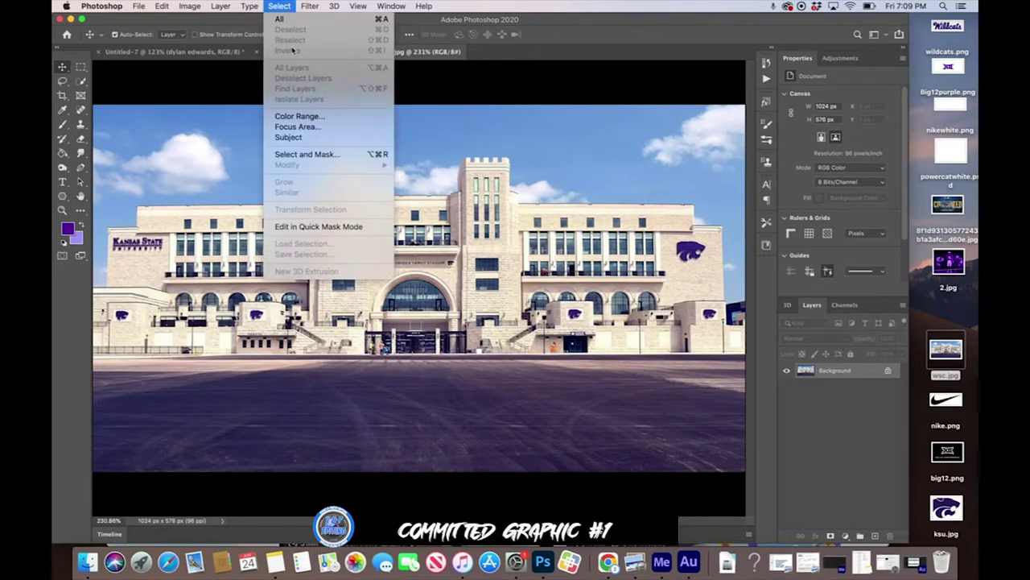
left_click(303, 136)
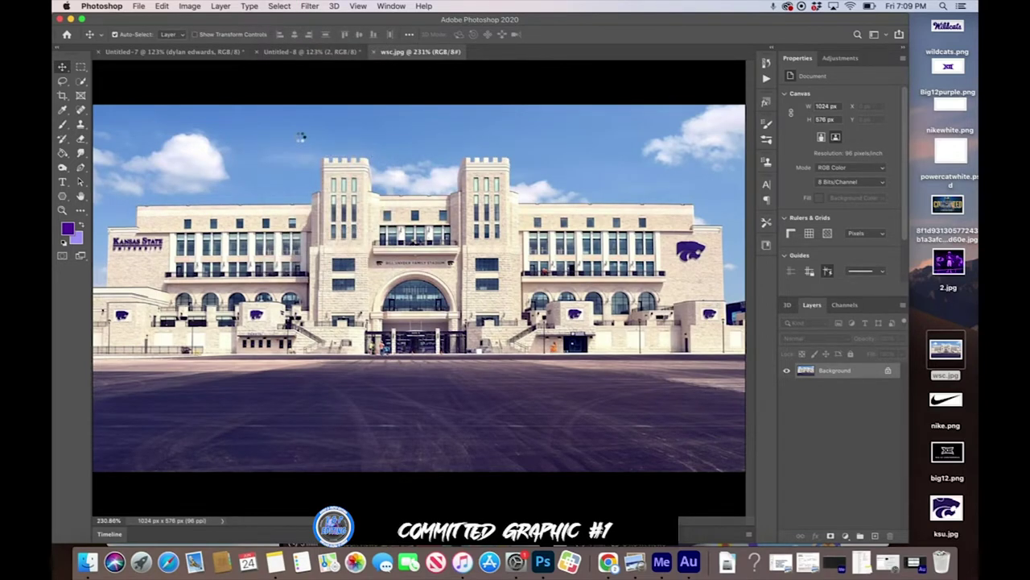
left_click(82, 80)
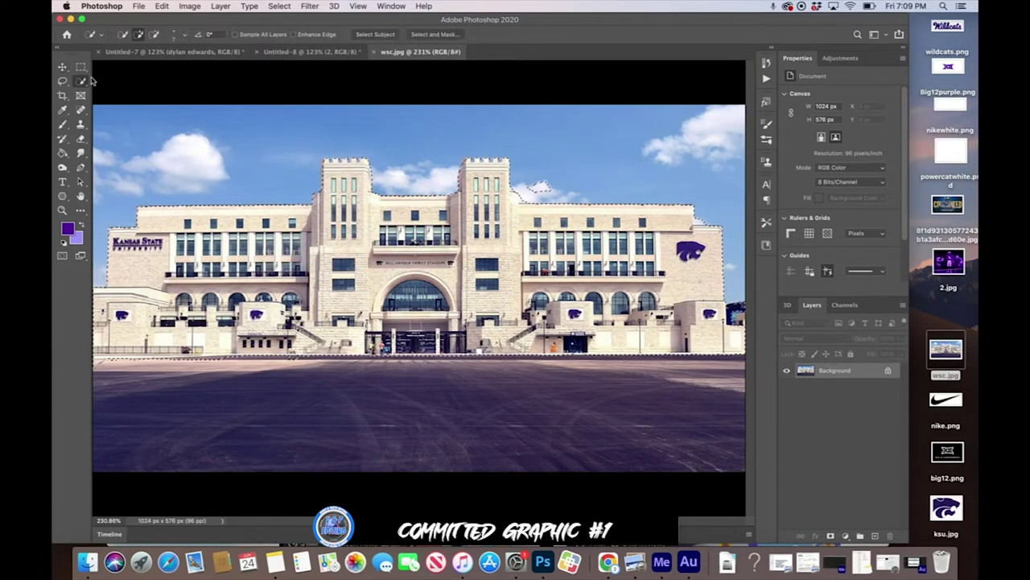
key("super+plus")
key("super+plus")
key("super+plus")
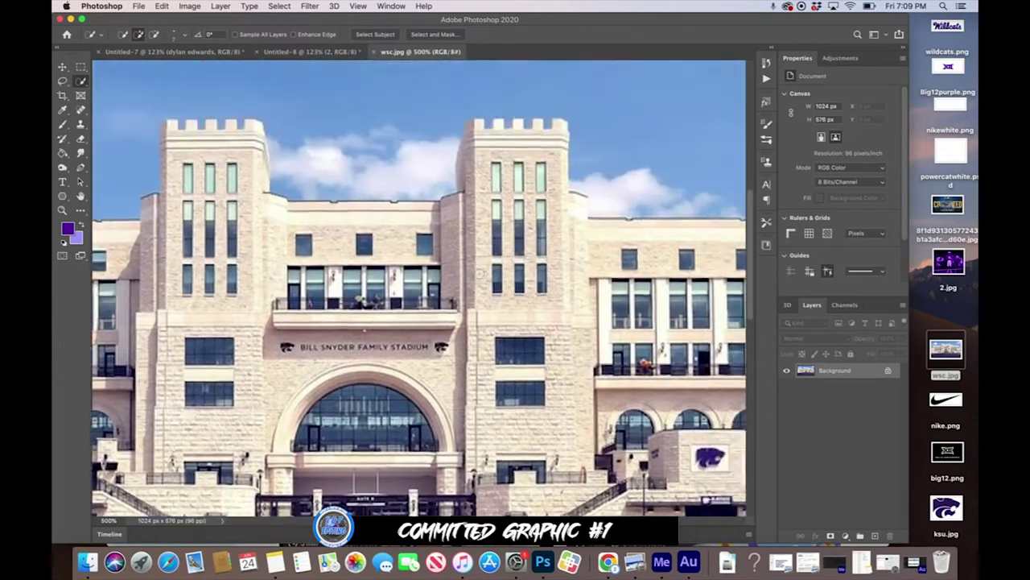
scroll(480, 274, "up", 1)
scroll(480, 274, "right", 1)
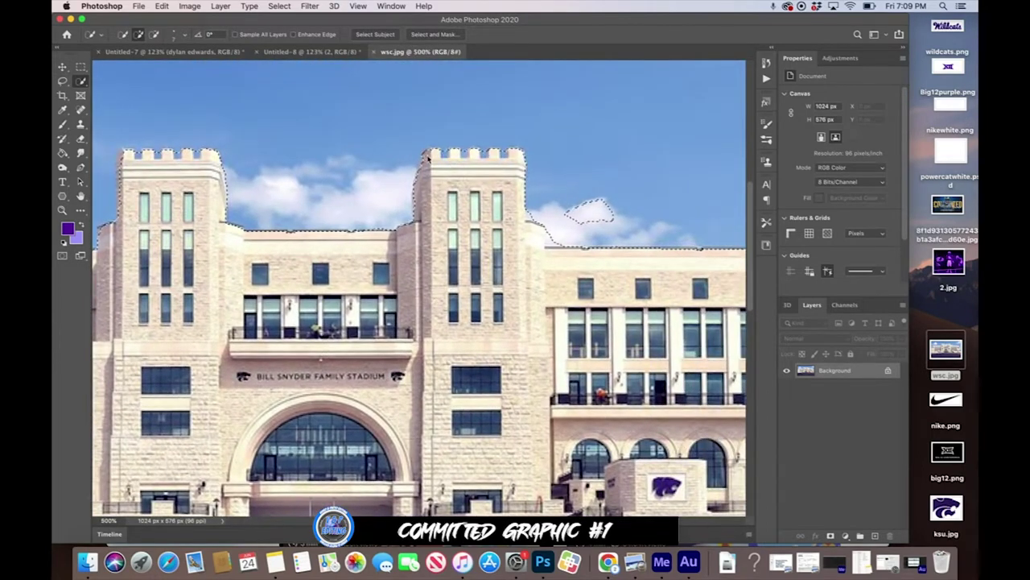
scroll(379, 177, "left", 5)
scroll(379, 177, "up", 1)
scroll(332, 196, "left", 1)
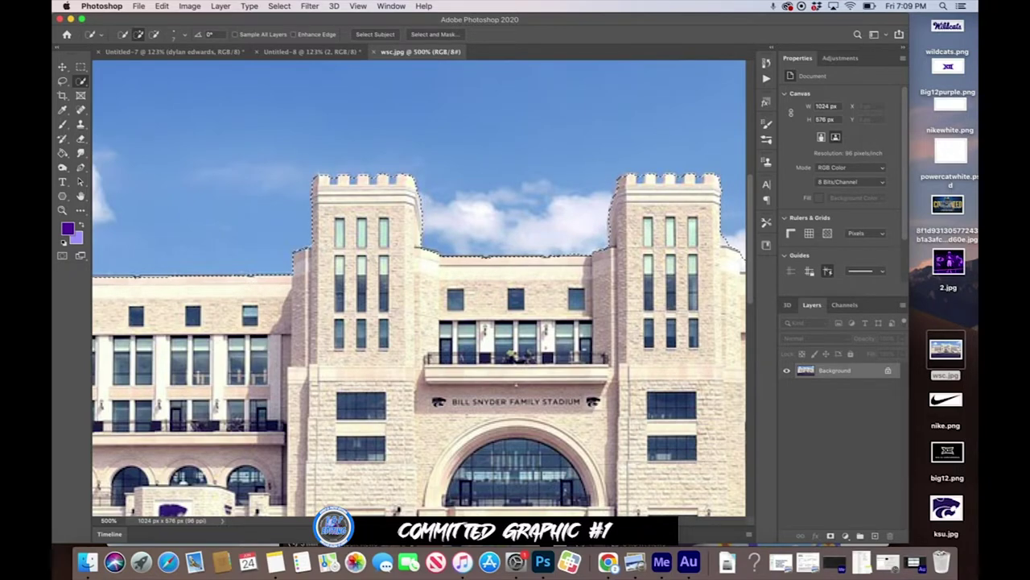
key("ctrl+0")
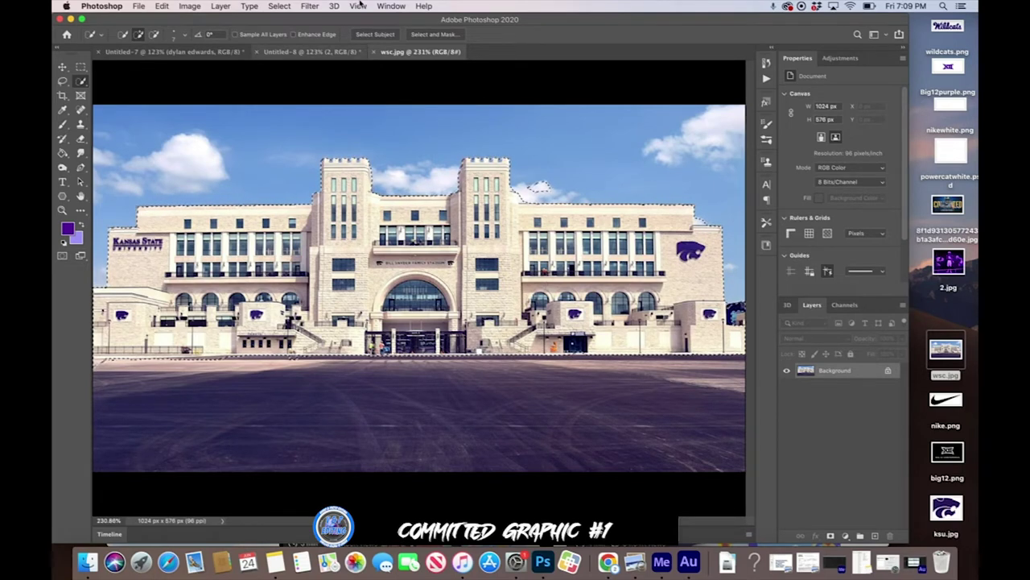
Step: Invert the selection, unlock the layer, delete the sky and ground, and deselect
left_click(279, 5)
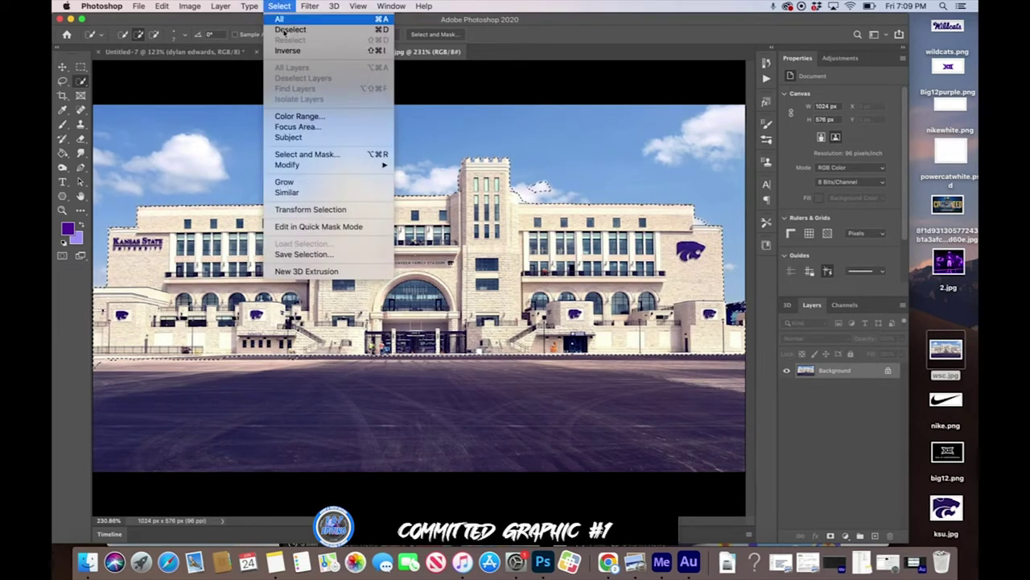
left_click(289, 49)
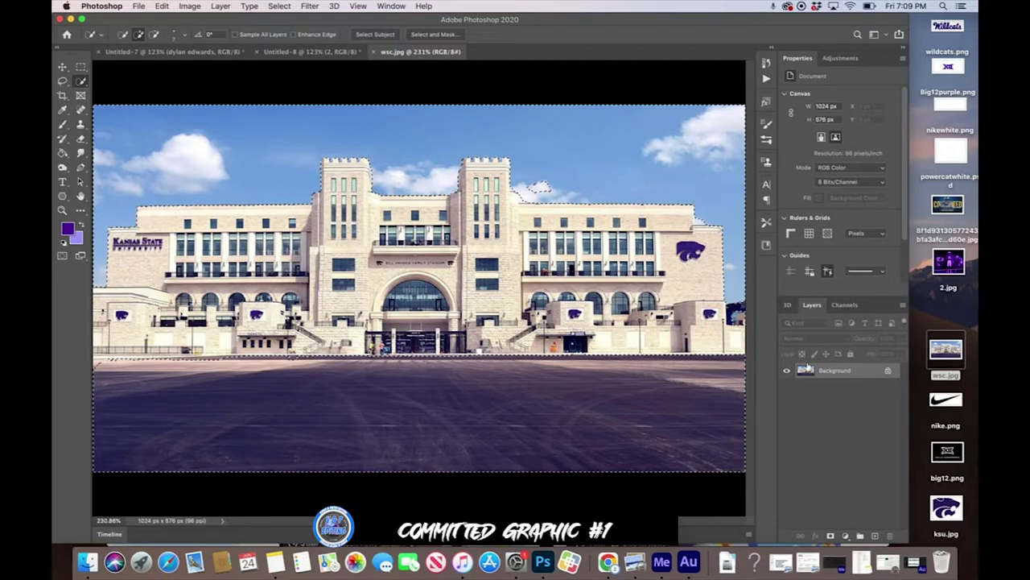
left_click(888, 369)
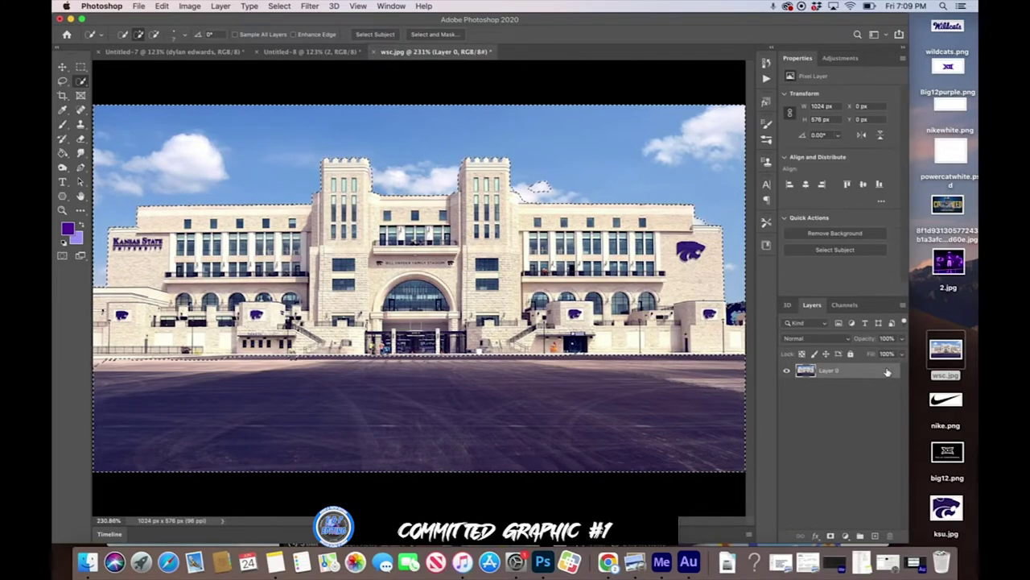
key("Delete")
key("super+d")
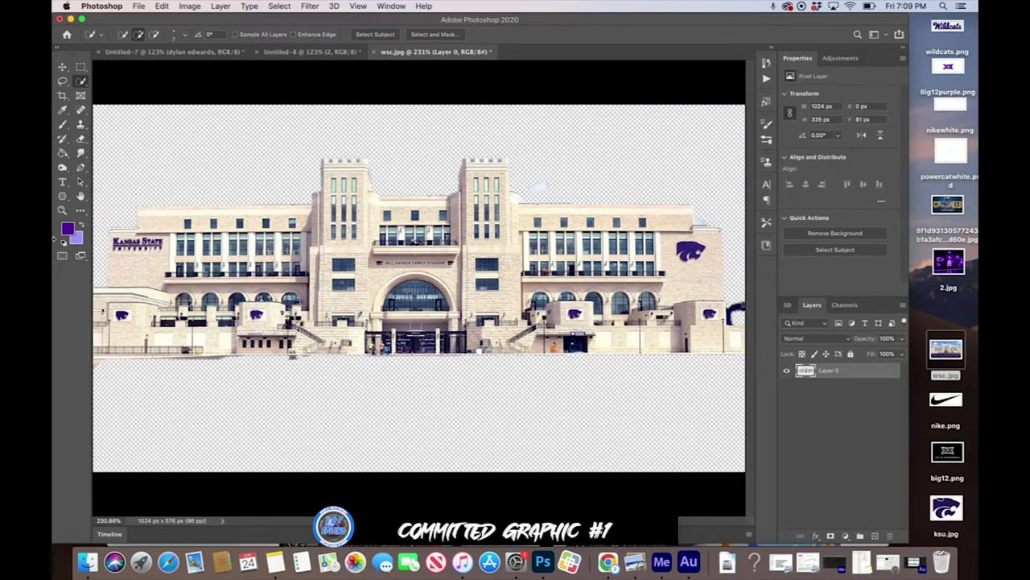
Step: Erase the leftover sliver at the bottom-left and the light cloud blob above the roof
left_click(81, 138)
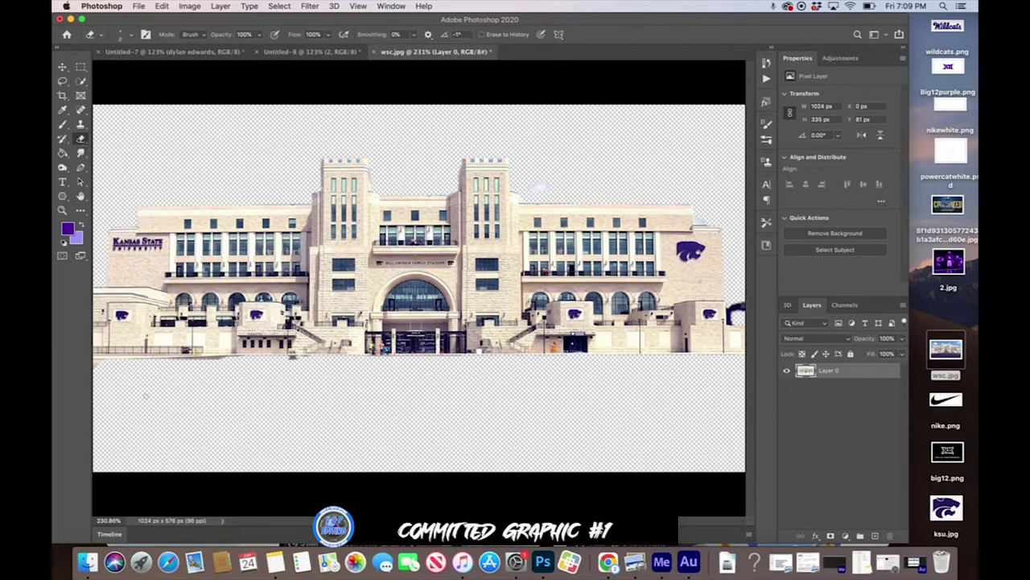
key("super+equal")
key("super+equal")
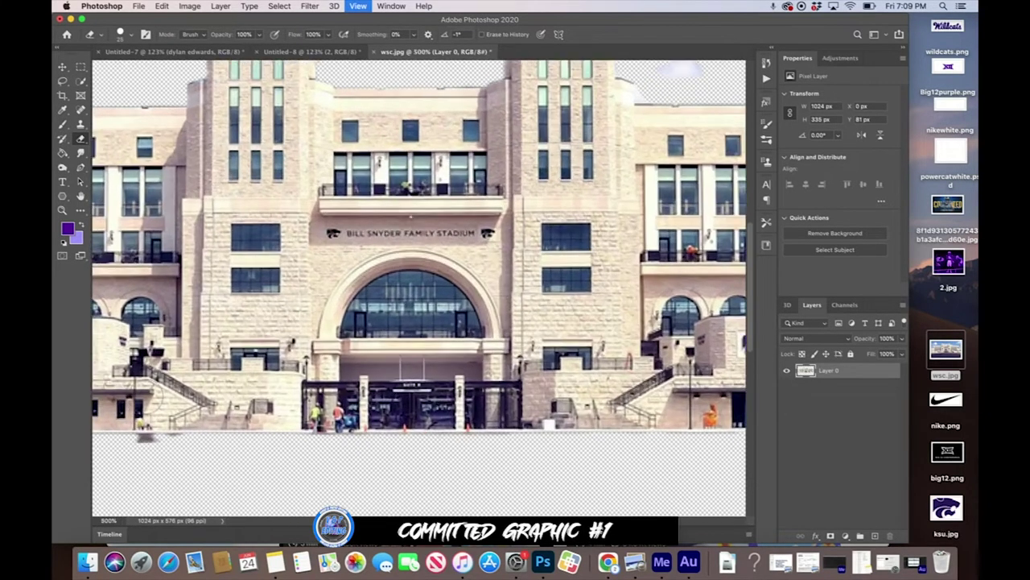
key("super+equal")
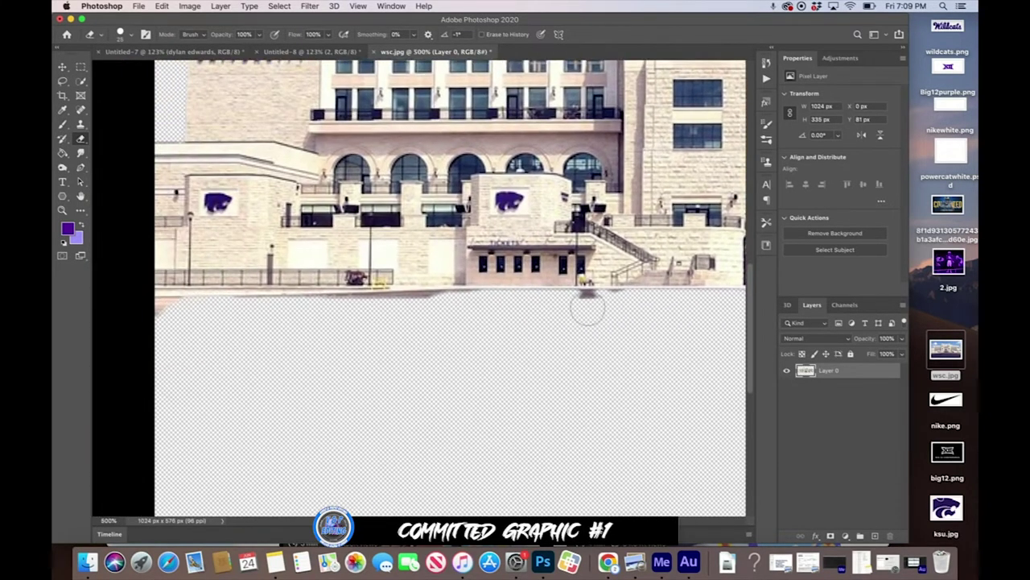
left_click_drag(166, 314, 156, 306)
scroll(335, 366, "right", 5)
scroll(335, 365, "up", 10)
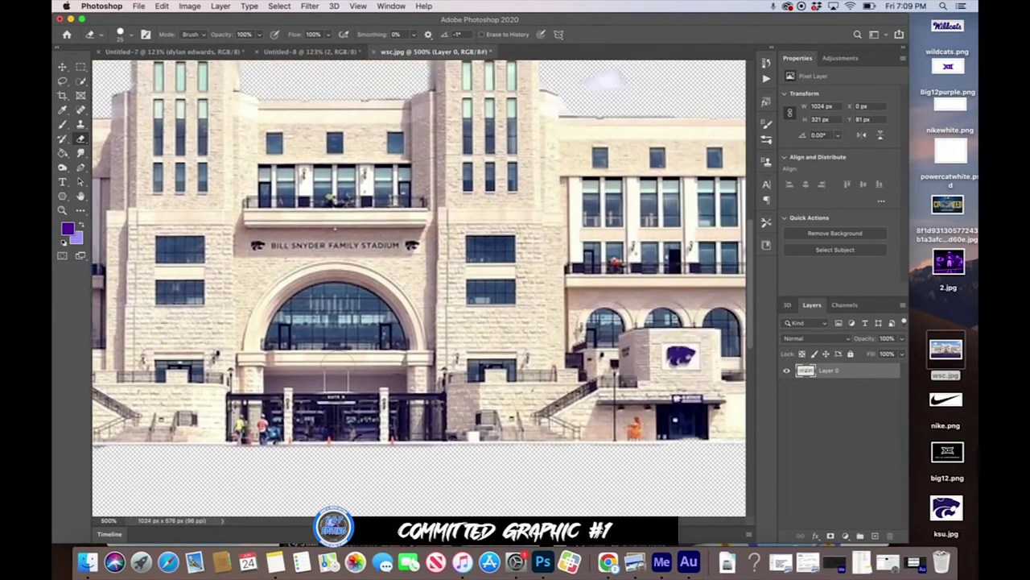
scroll(335, 366, "up", 10)
left_click_drag(563, 370, 616, 371)
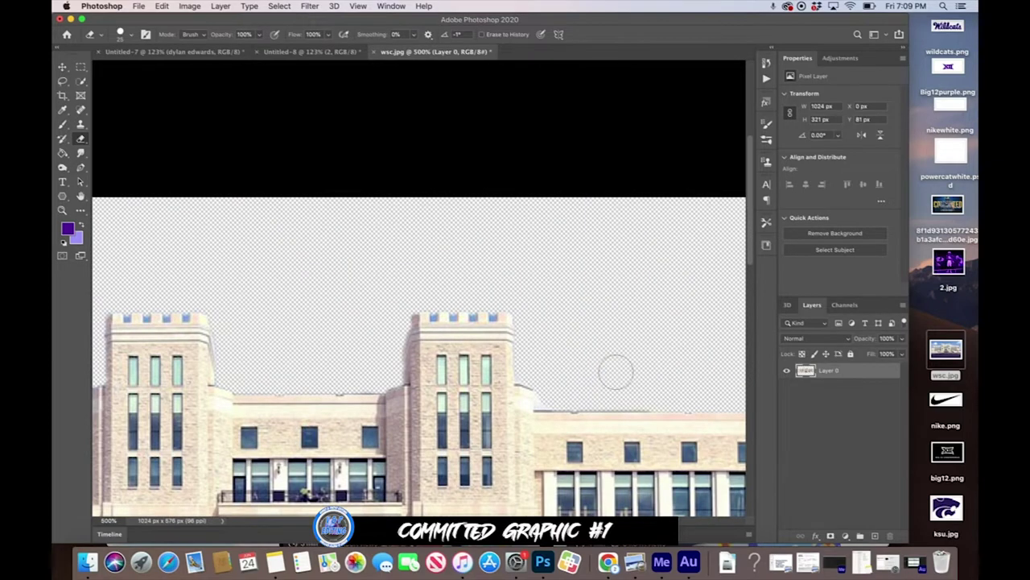
scroll(616, 370, "down", 2)
scroll(616, 371, "right", 3)
scroll(616, 371, "down", 1)
scroll(616, 370, "right", 5)
scroll(616, 370, "down", 1)
scroll(600, 366, "right", 1)
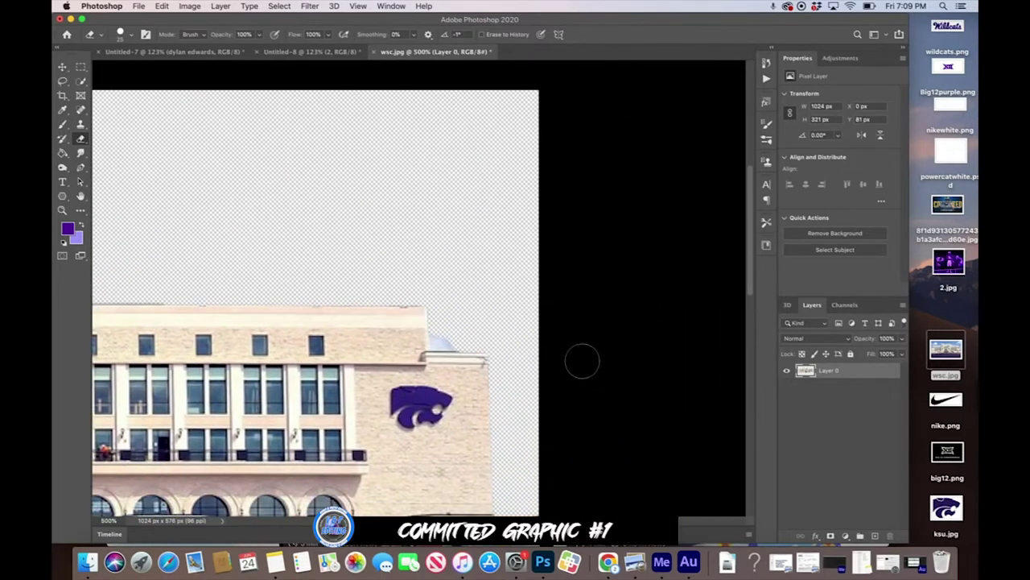
Step: Erase the purple logo fragments beside the lamp post with a smaller eraser
key("super+equal")
key("super+equal")
key("super+equal")
scroll(571, 353, "down", 5)
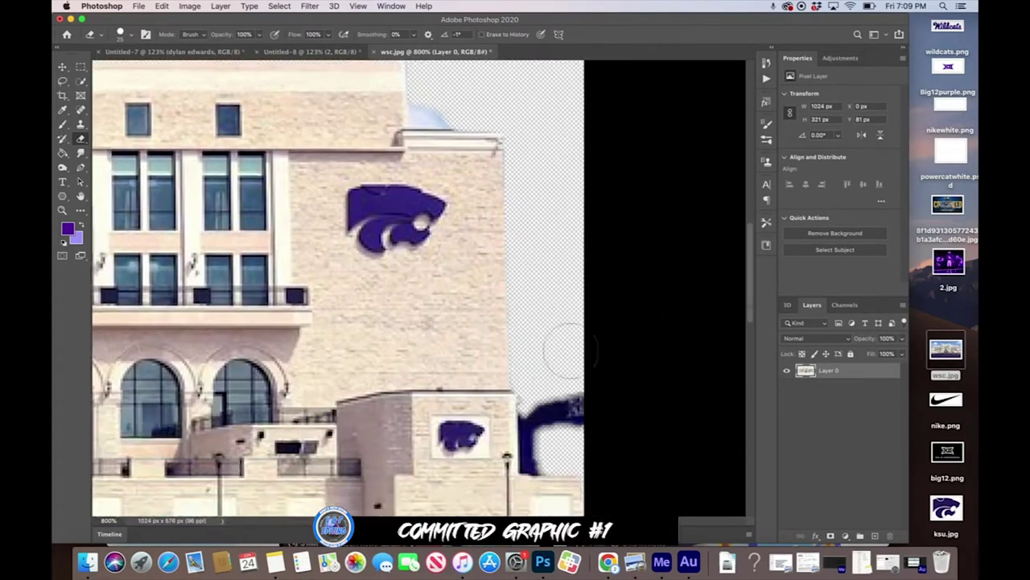
scroll(572, 351, "down", 1)
key("bracketleft")
key("bracketleft")
left_click_drag(567, 350, 555, 318)
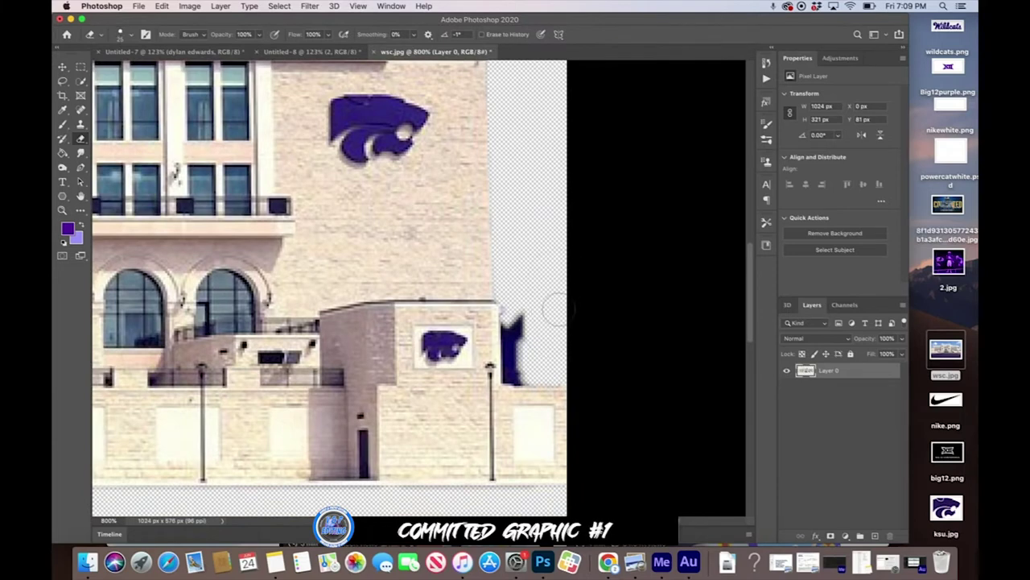
mouse_move(509, 312)
left_mouse_down()
mouse_move(518, 375)
mouse_move(522, 309)
left_mouse_up()
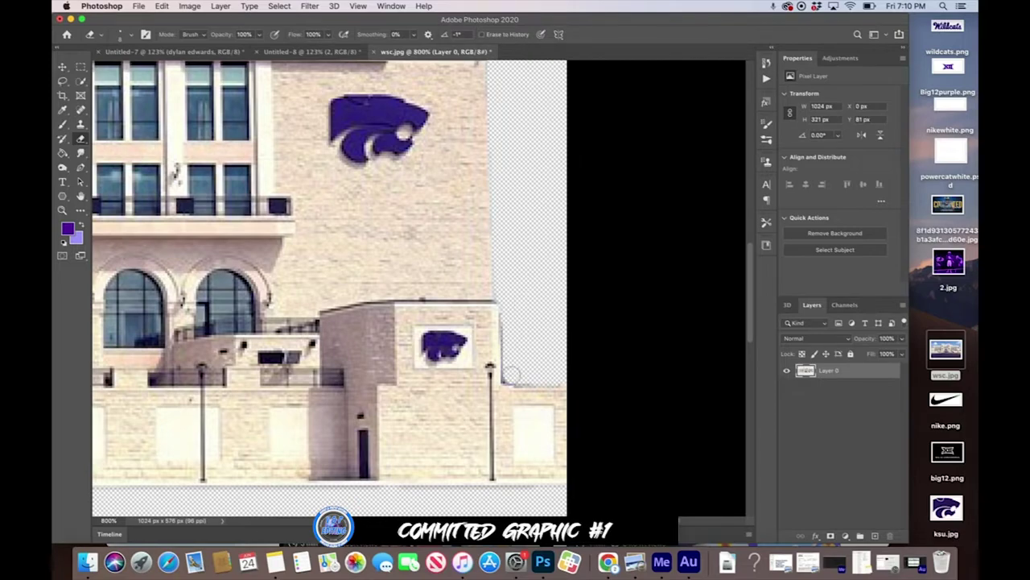
Step: Erase the small blue dome beside the roof and fit the image in the window
scroll(523, 338, "up", 1)
scroll(529, 324, "up", 5)
scroll(529, 325, "up", 2)
scroll(529, 324, "up", 3)
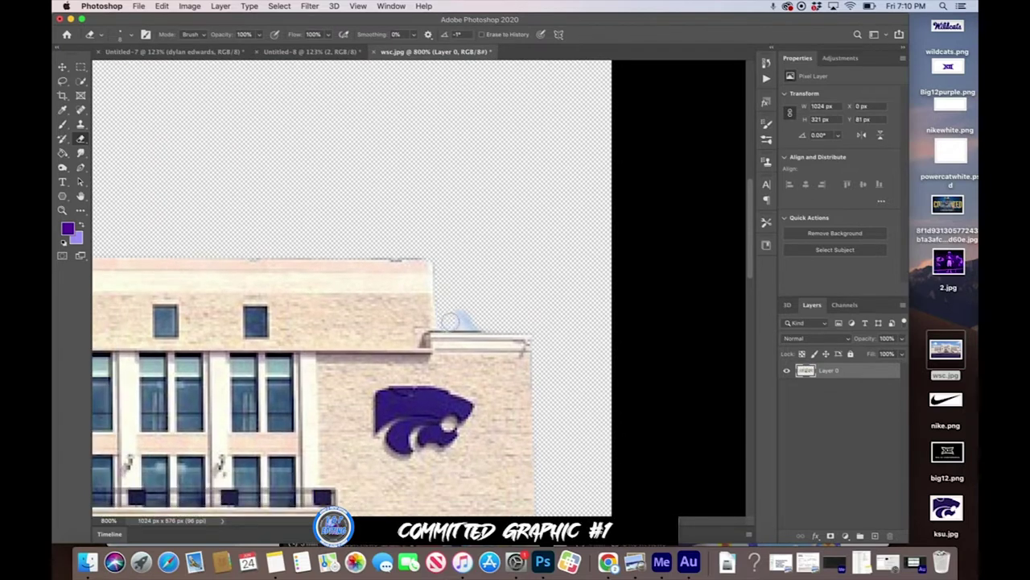
left_click_drag(452, 320, 479, 321)
scroll(457, 305, "left", 10)
scroll(457, 304, "left", 7)
scroll(457, 305, "left", 2)
key("super+0")
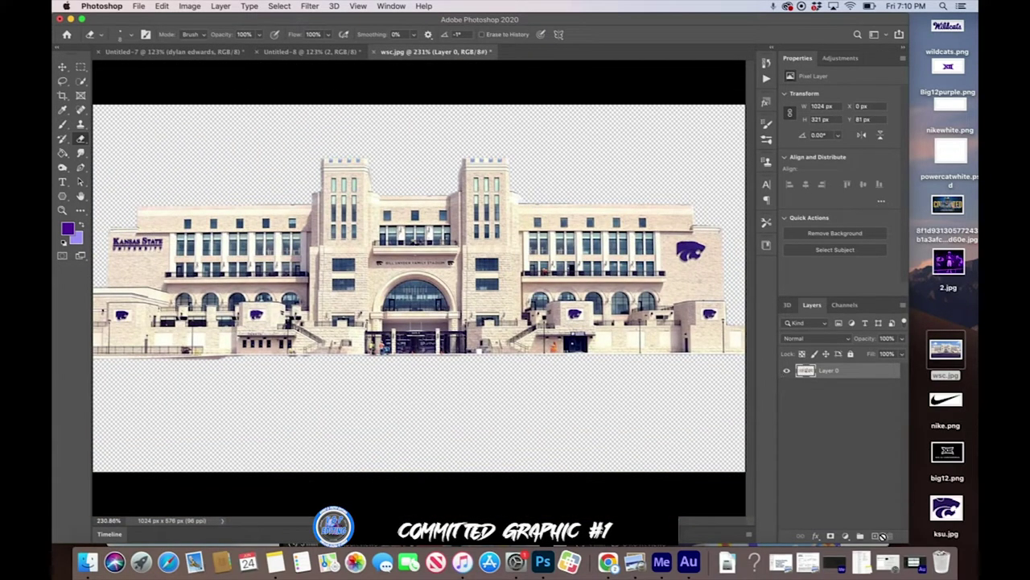
Step: Add a new layer above the stadium filled with solid purple
left_click(875, 536)
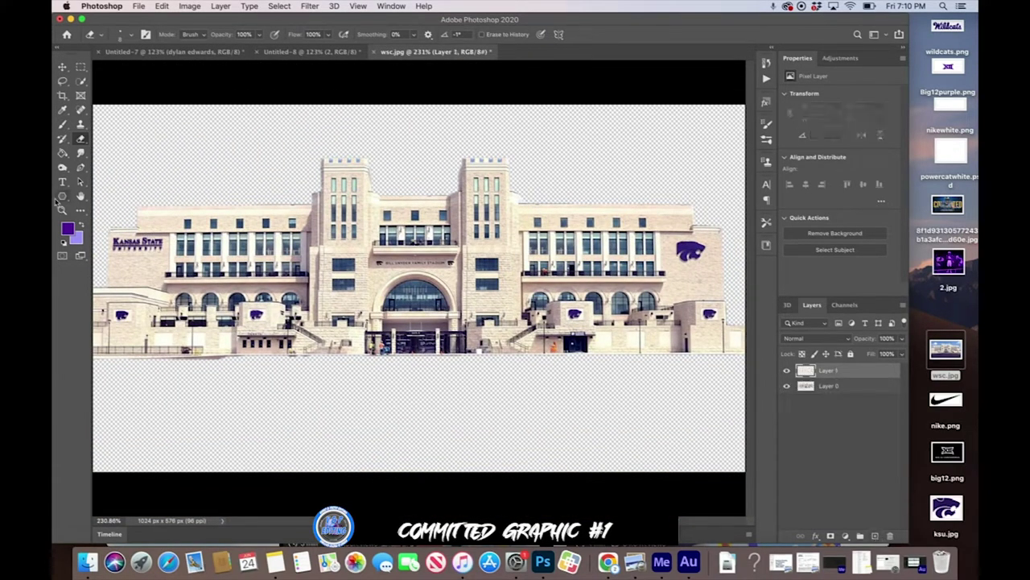
left_click(64, 153)
left_click(225, 176)
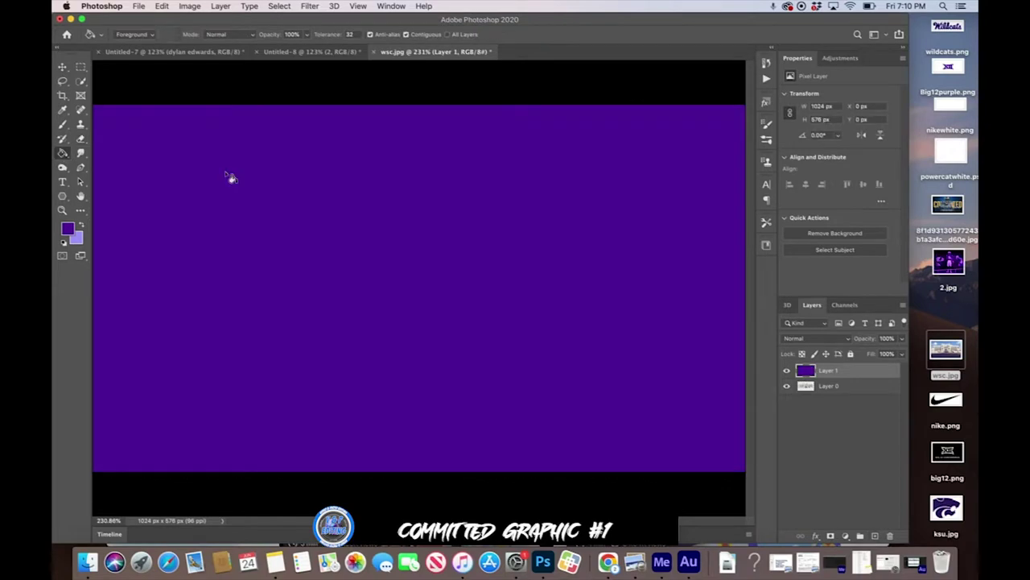
Step: Set the purple layer to Linear Light and merge it with the stadium layer
left_click(63, 67)
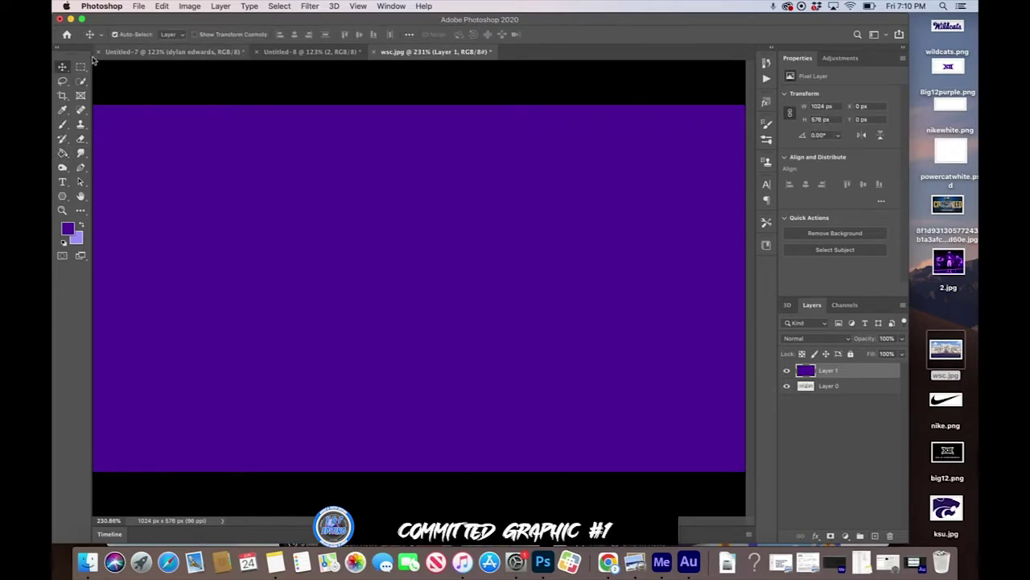
left_click(838, 340)
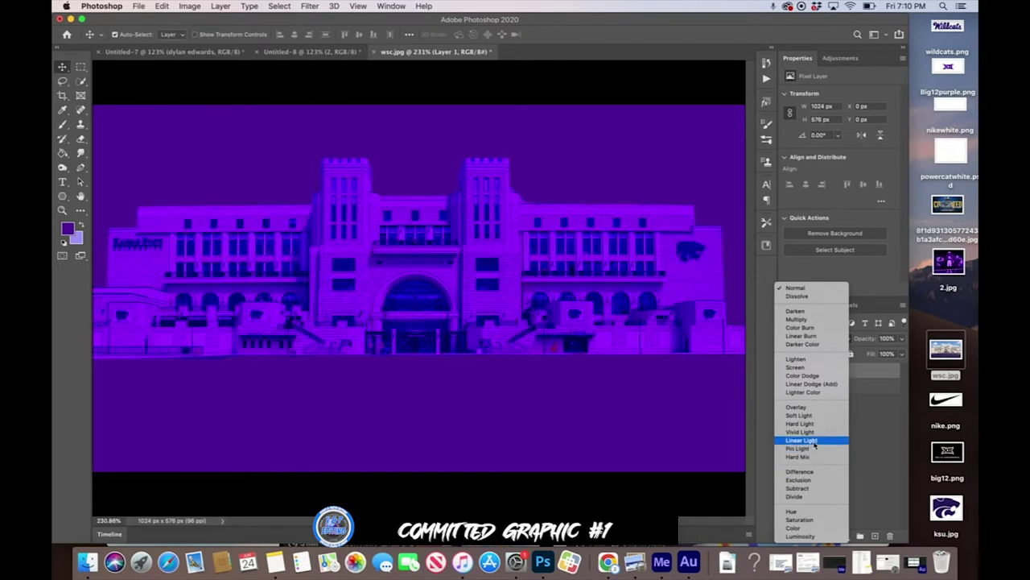
left_click(814, 442)
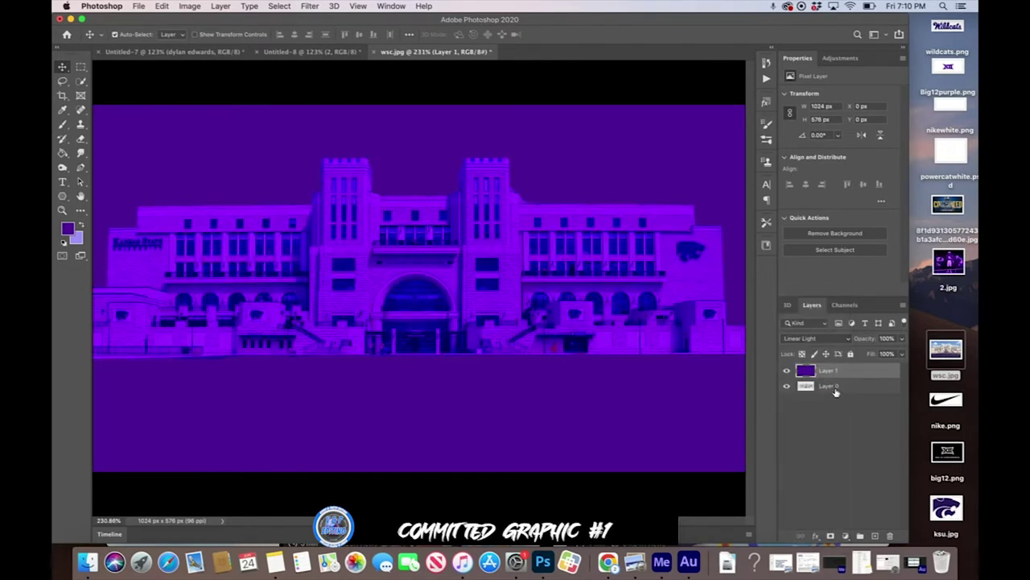
left_click(836, 386, "shift")
key("super+e")
Step: Magic-wand delete the purple sky and lower area, then drag the stadium into Untitled-8
left_click_drag(80, 80, 141, 102)
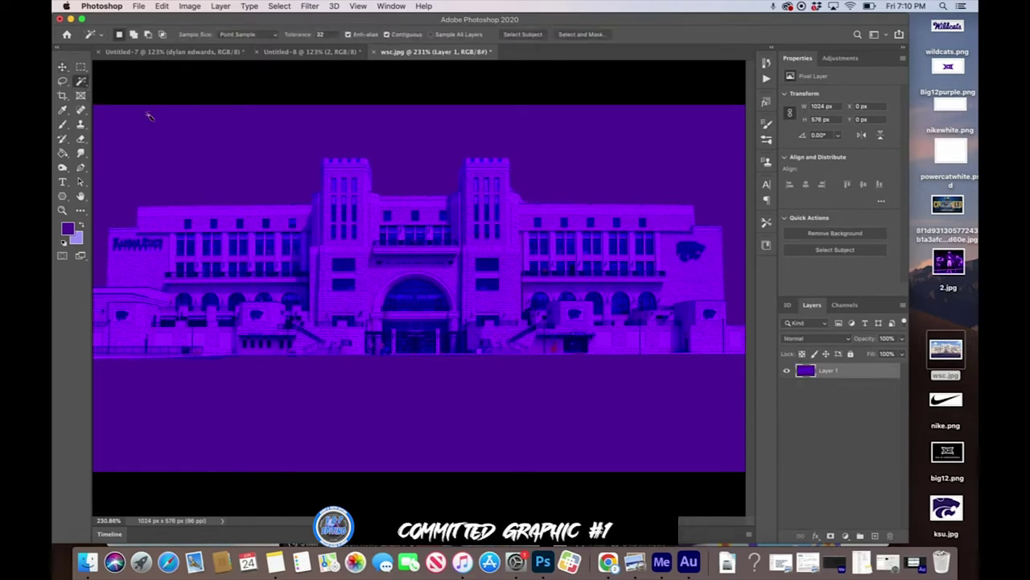
left_click(185, 150)
key("Delete")
left_click(419, 402)
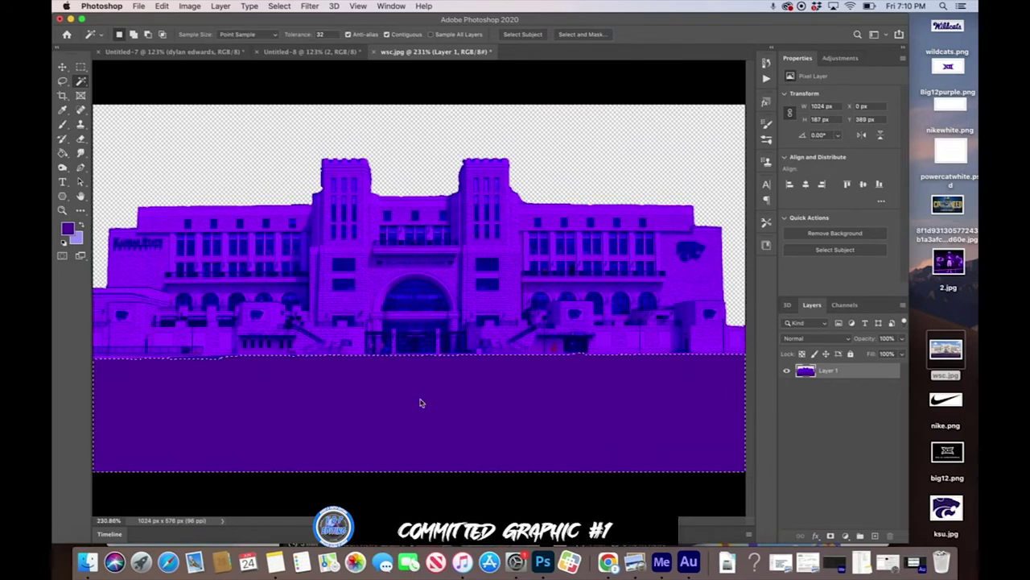
key("Delete")
key("super+d")
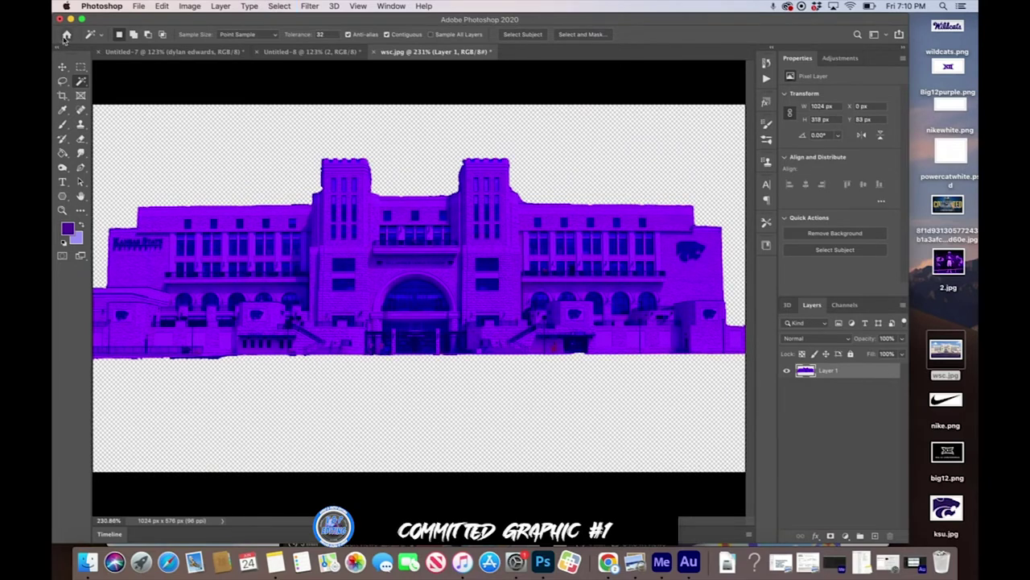
left_click(63, 67)
mouse_move(456, 333)
left_mouse_down()
mouse_move(376, 98)
mouse_move(330, 56)
mouse_move(435, 426)
left_mouse_up()
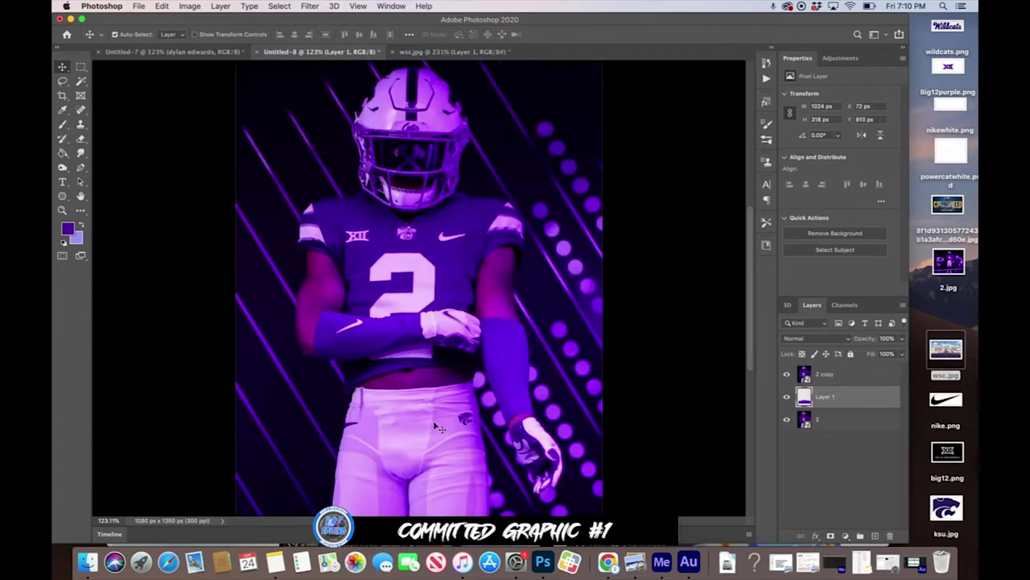
Step: Move the stadium layer above '2 copy' and enlarge it toward the graphic's bottom
key("super+minus")
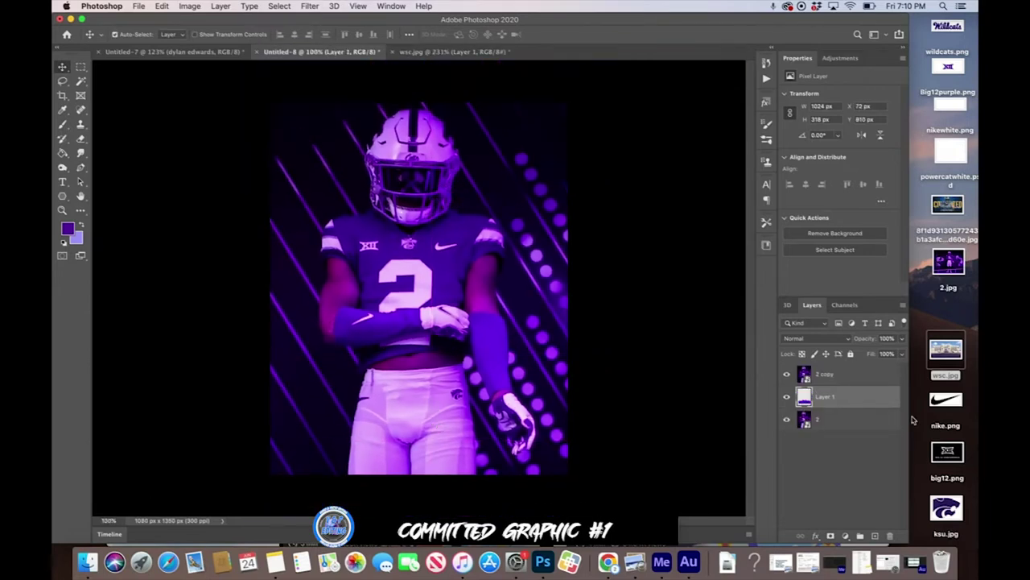
left_click_drag(875, 400, 870, 371)
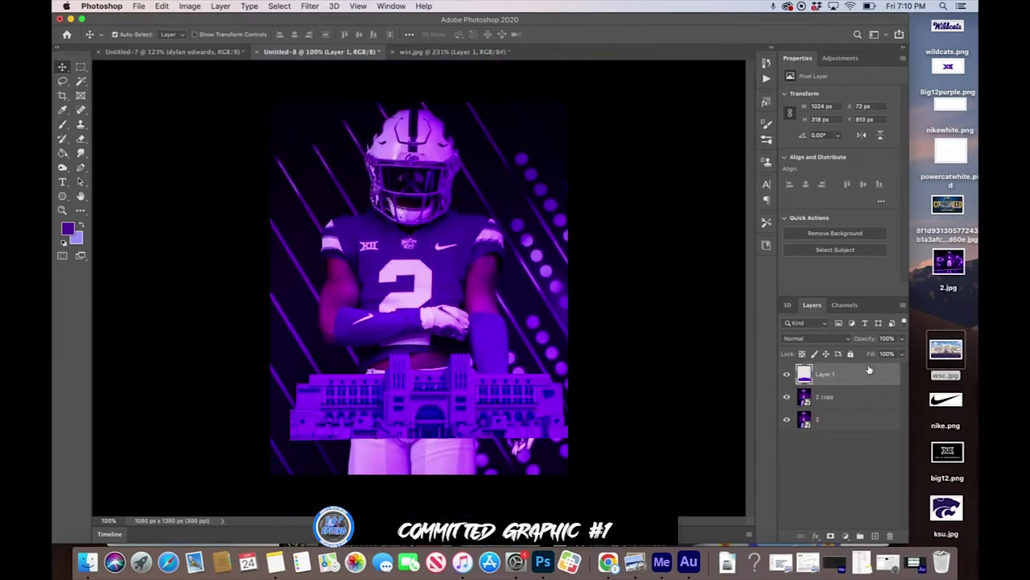
key("super+t")
left_click_drag(290, 352, 267, 325)
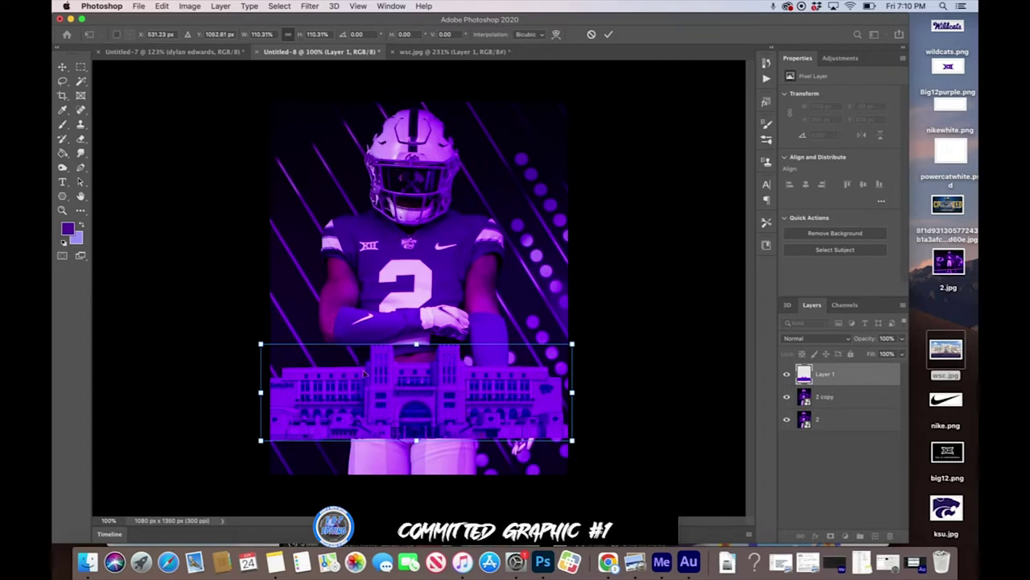
left_click_drag(420, 344, 418, 333)
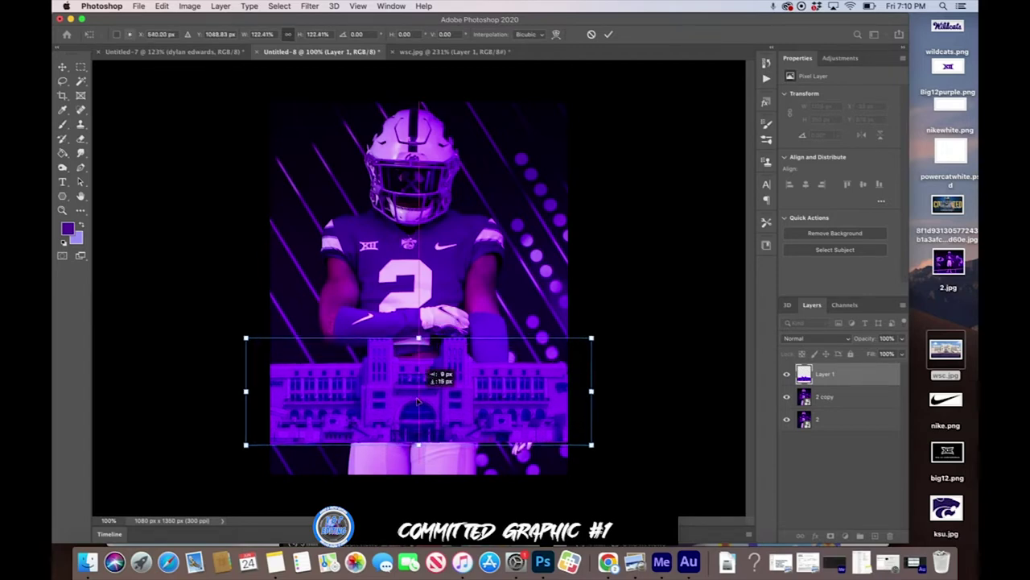
left_click_drag(423, 378, 418, 434)
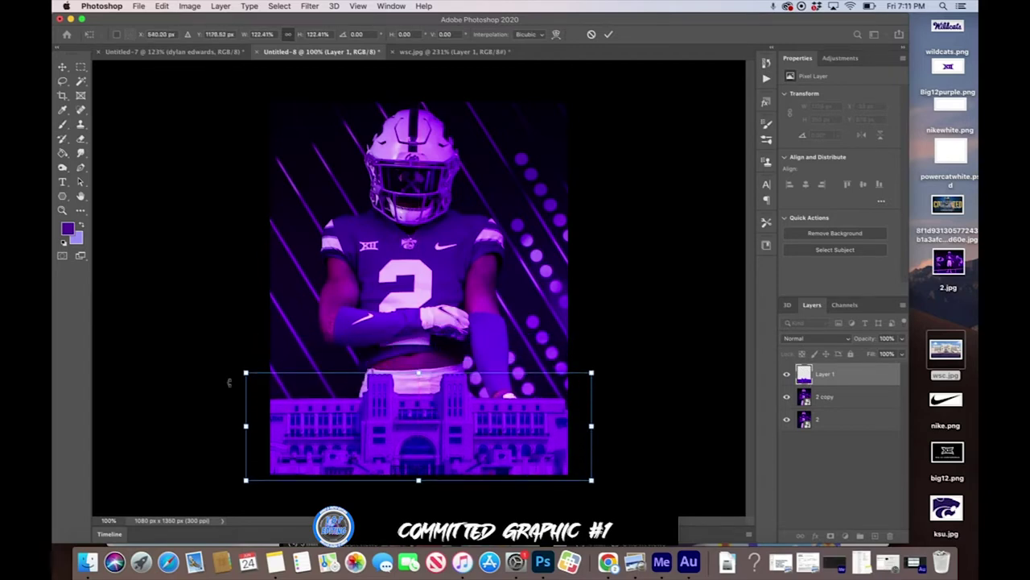
Step: Fine-tune the stadium to 1179 × 366 px along the bottom edge and commit
left_click_drag(245, 371, 259, 378)
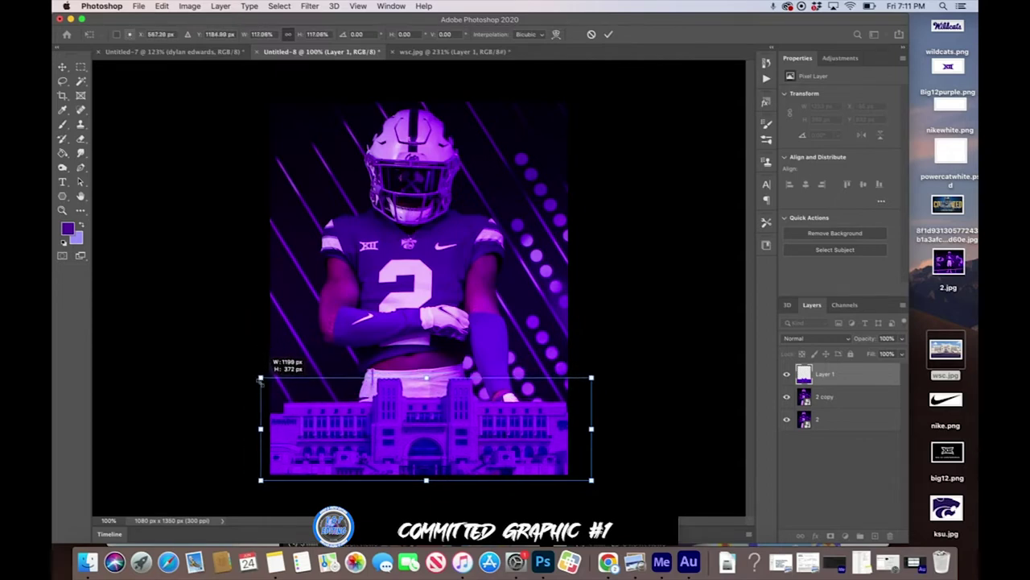
left_click_drag(259, 378, 260, 378)
left_click_drag(593, 373, 588, 375)
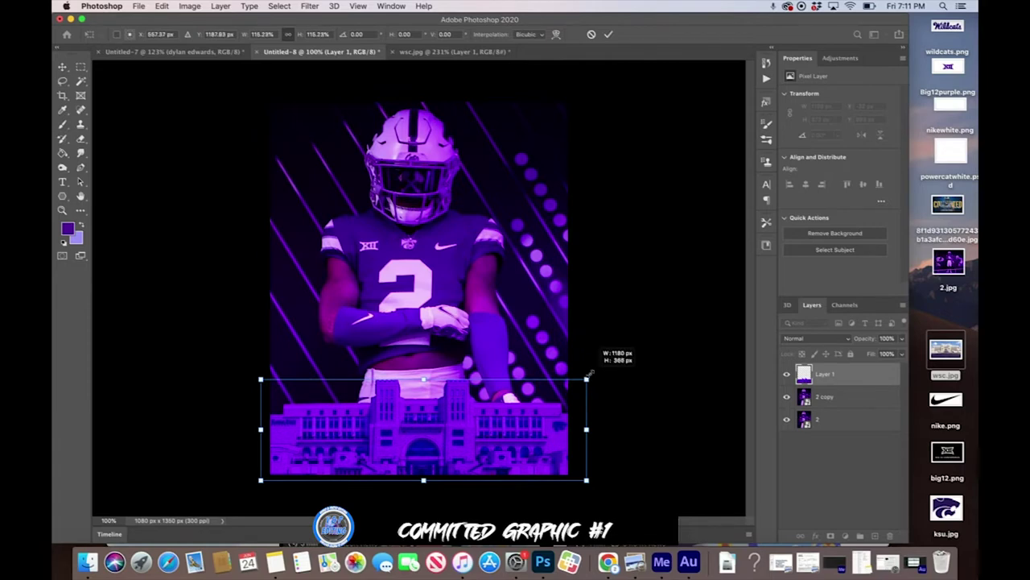
left_click_drag(590, 373, 589, 375)
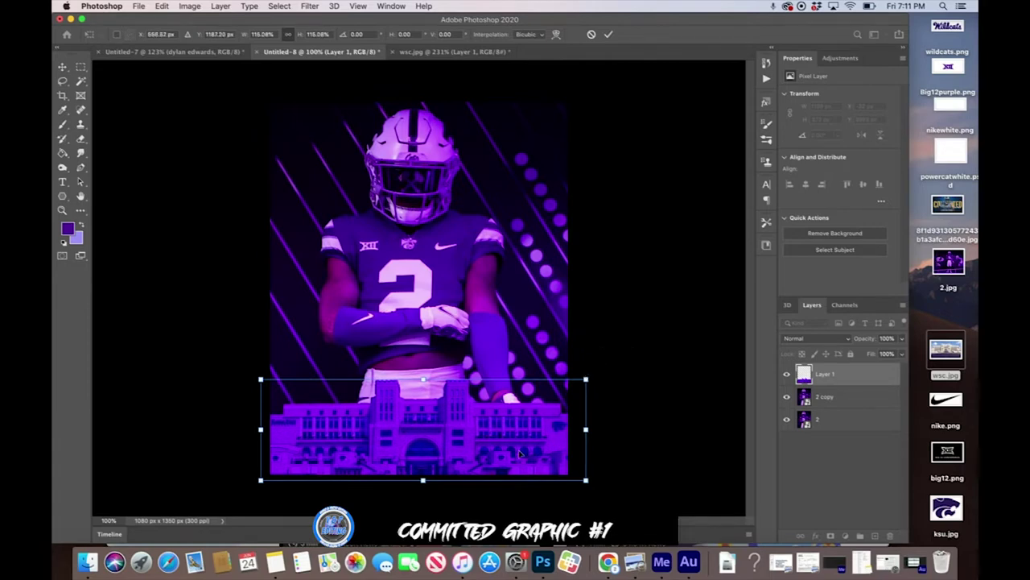
key("Up")
key("Up")
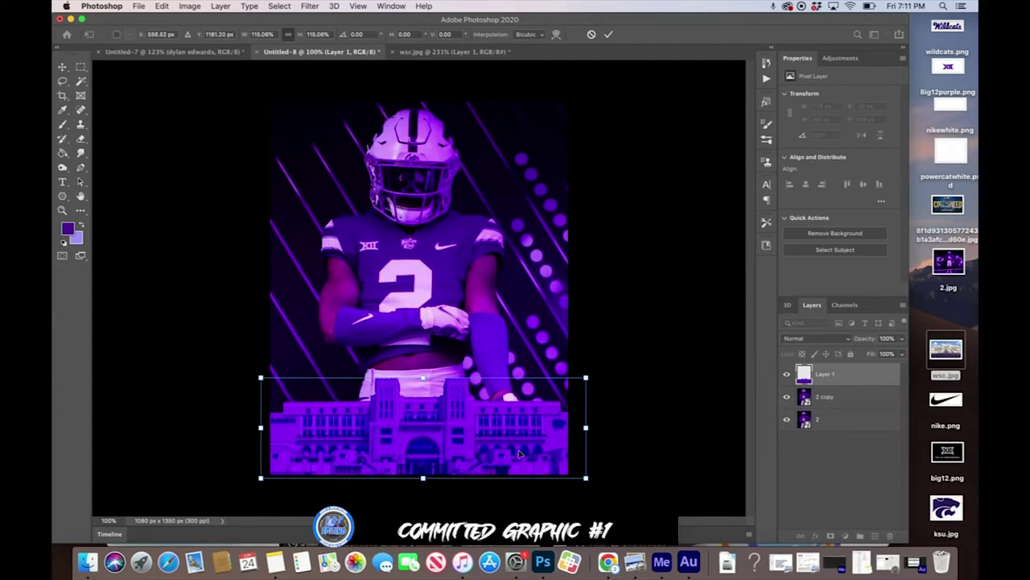
key("Down")
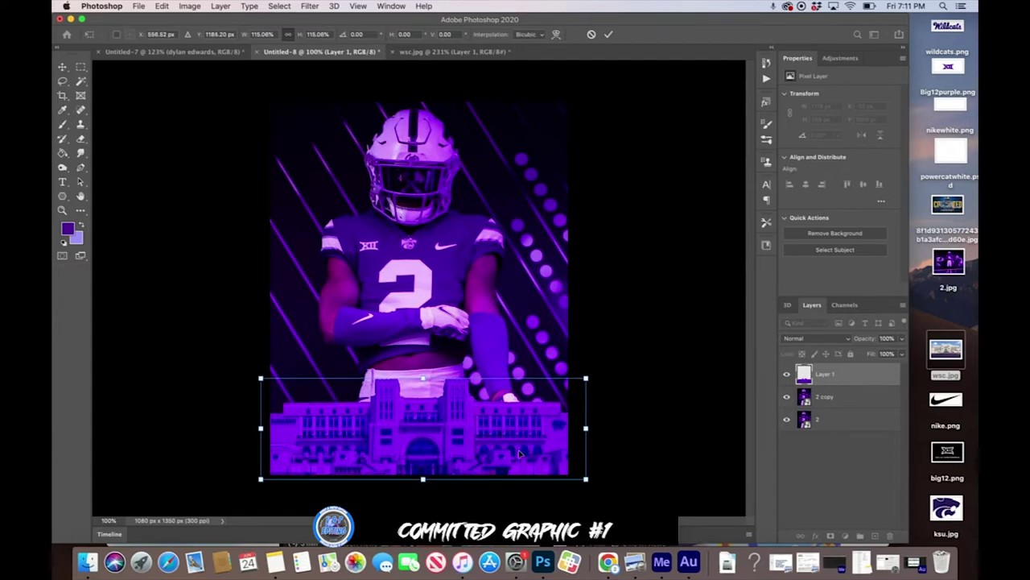
key("Down")
key("Return")
scroll(521, 455, "up", 2)
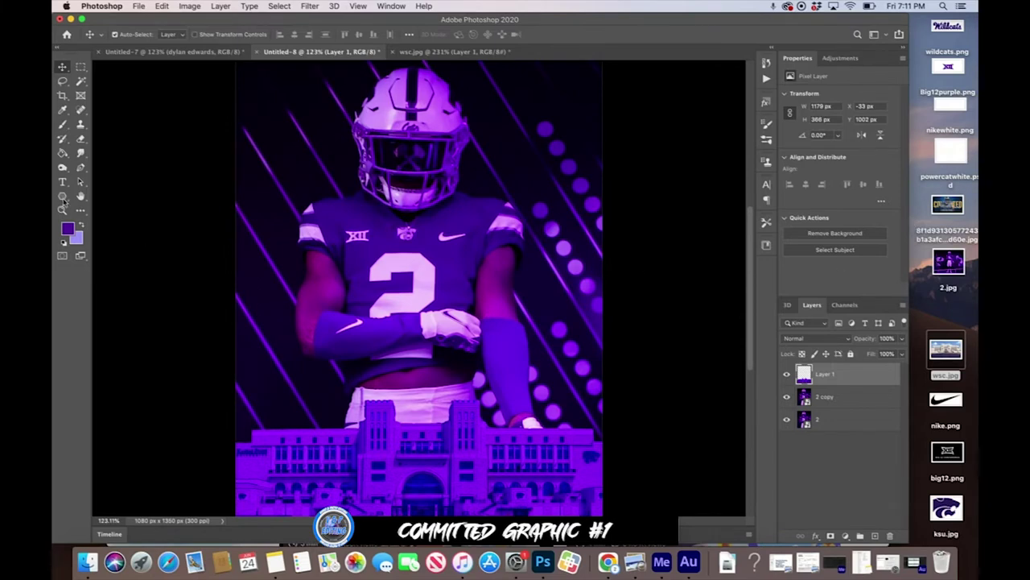
Step: Add a text box across the player's helmet and chest reading 'STAYHOMETOUR'
left_click(62, 184)
left_click_drag(234, 163, 602, 246)
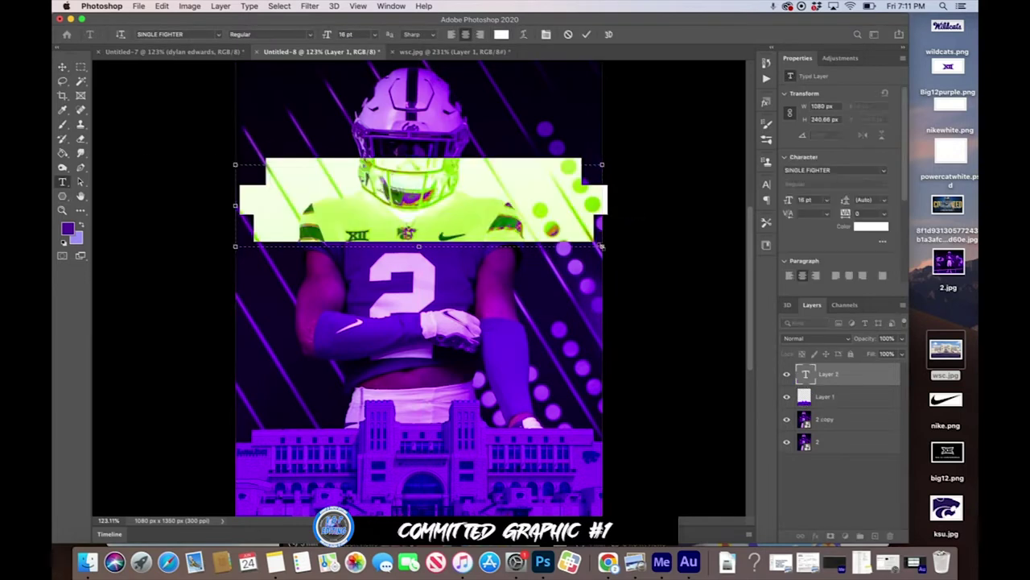
key("BackSpace")
type("STAYHOMETOUR")
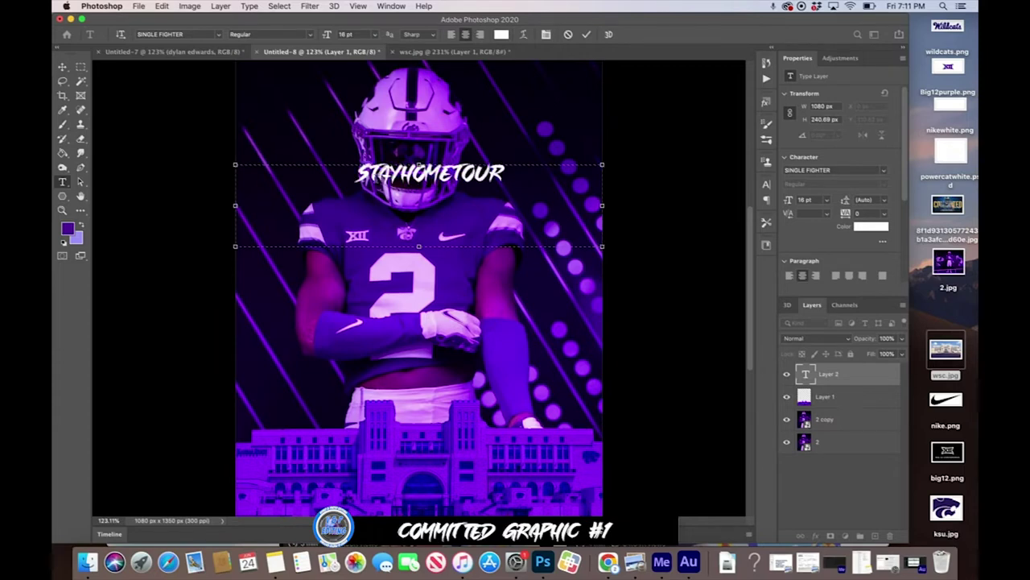
Step: Give the # the Painting With Chocolate font and set the whole hashtag to 28 pt
left_click_drag(358, 175, 341, 175)
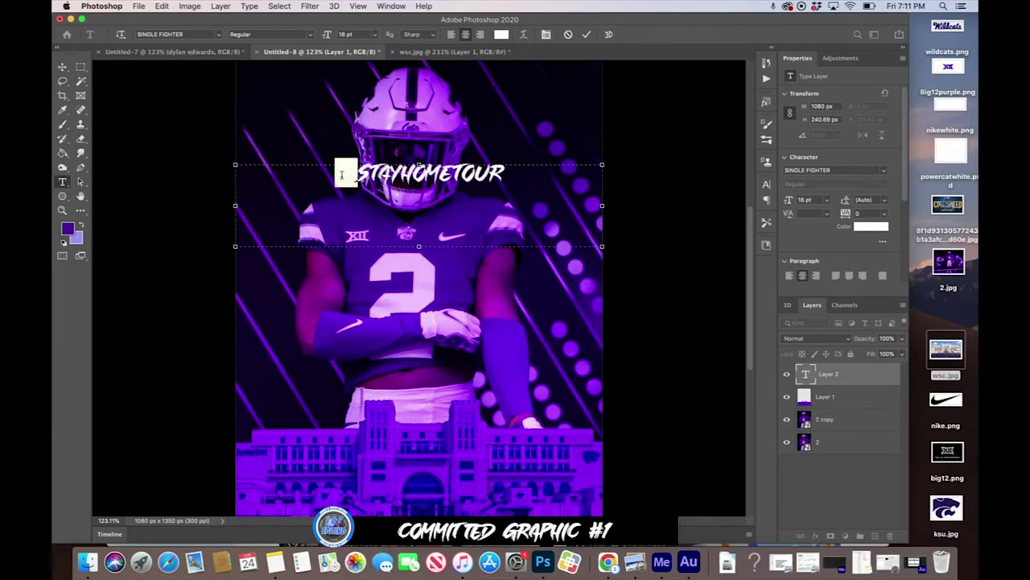
left_click(219, 36)
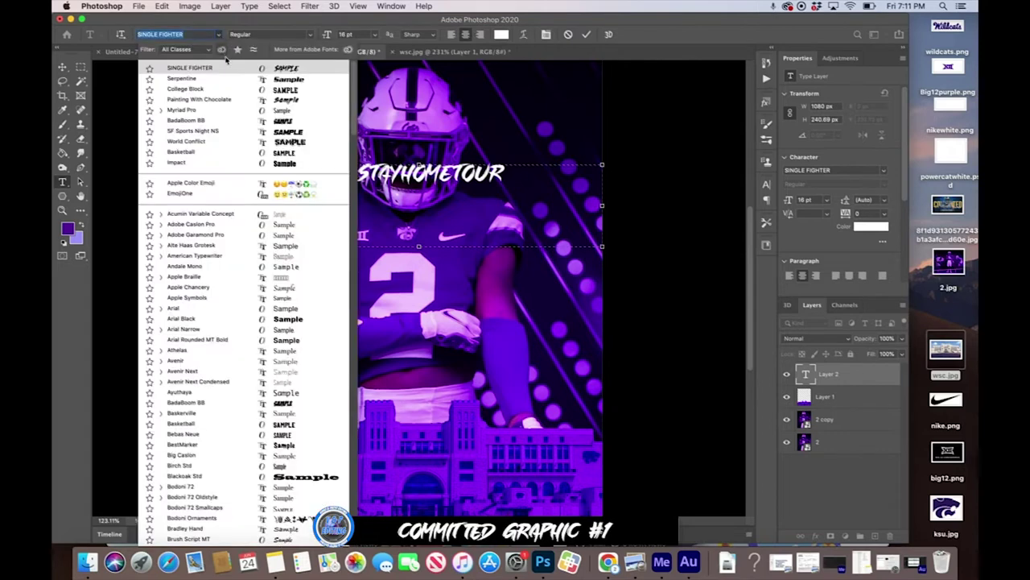
left_click(235, 99)
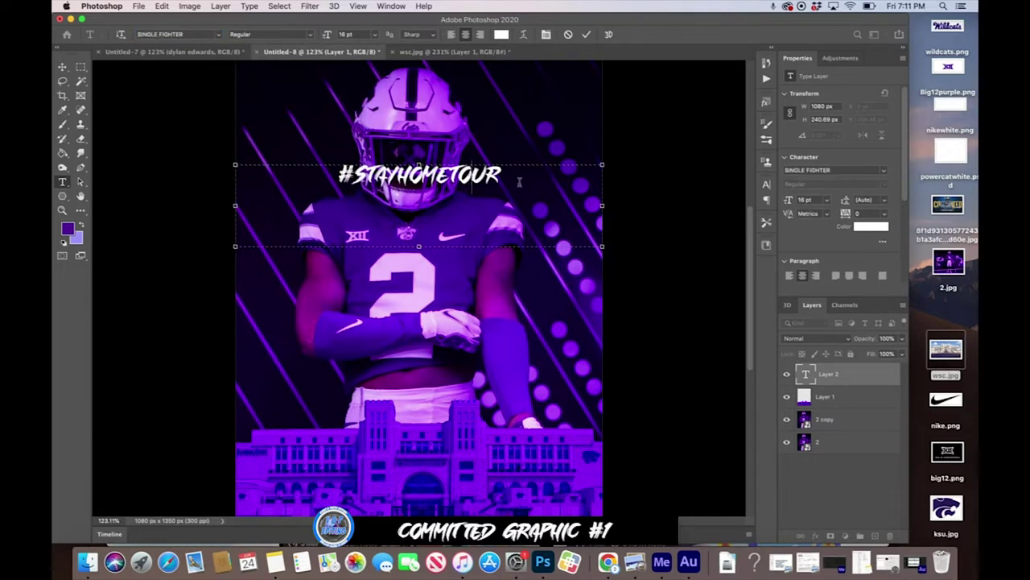
left_click_drag(520, 182, 294, 181)
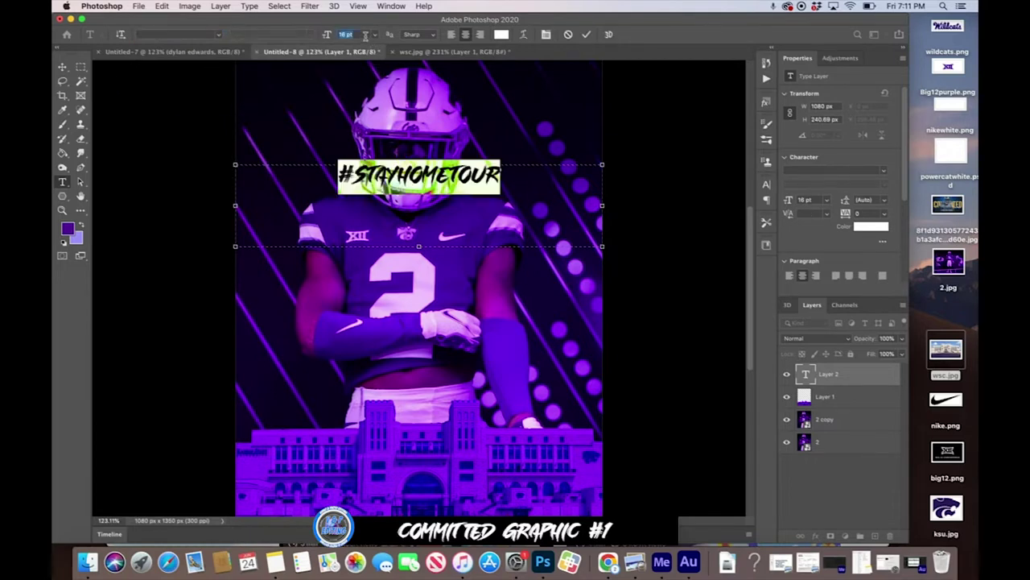
type("28")
key("Return")
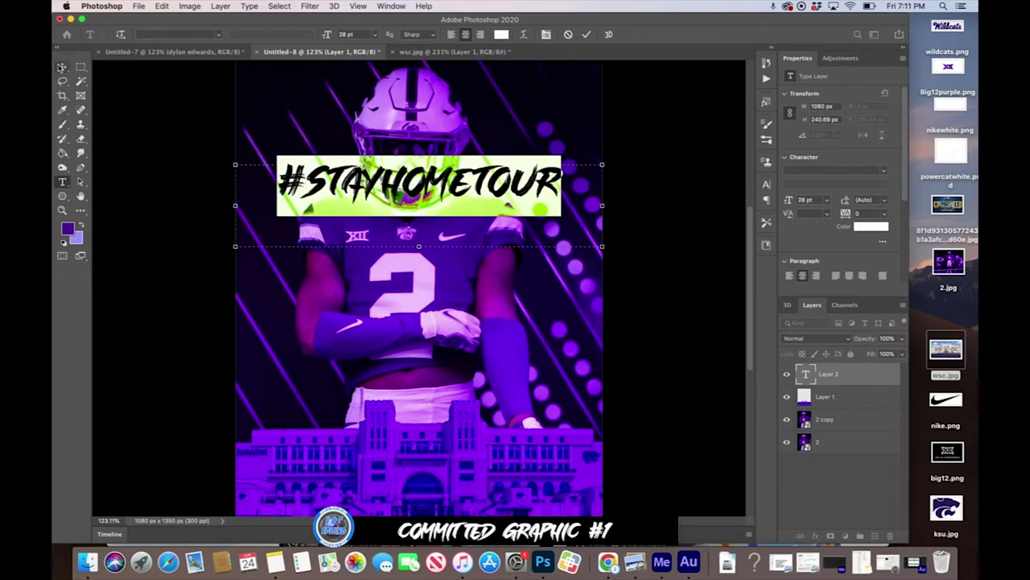
left_click(61, 67)
Step: Move the #STAYHOMETOUR text down over the stadium near the bottom
key("ctrl+t")
left_click_drag(489, 193, 489, 326)
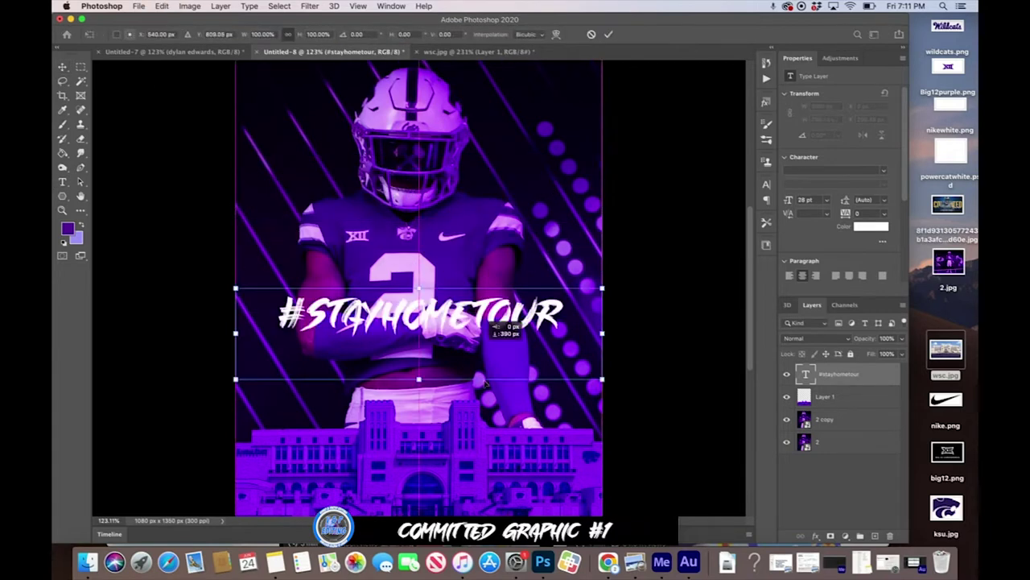
left_click_drag(483, 383, 484, 422)
scroll(484, 422, "down", 5)
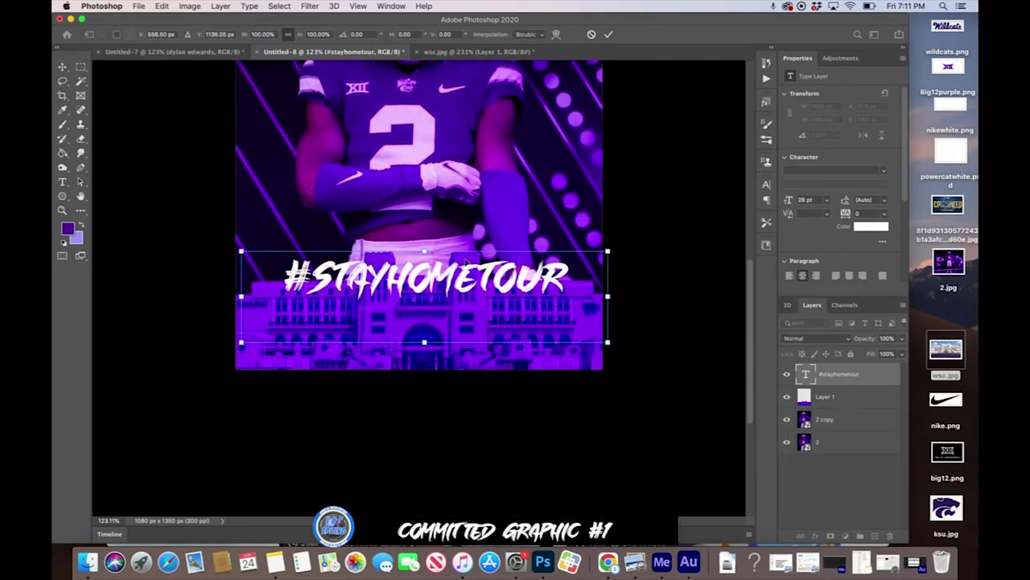
left_click_drag(467, 260, 472, 316)
key("Return")
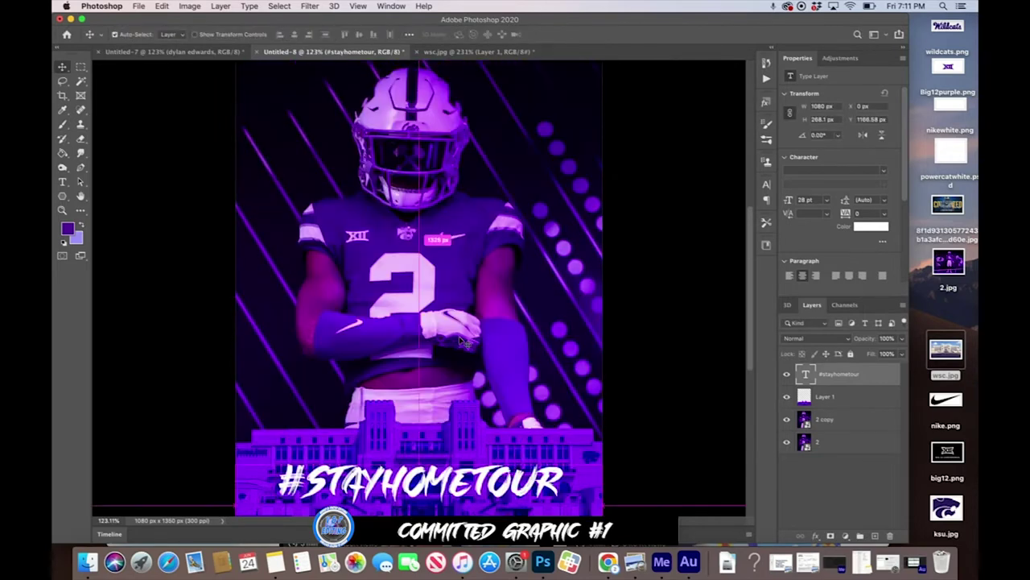
Step: Add Layer 2 beneath the hashtag text and fill it with purple
left_click(875, 536)
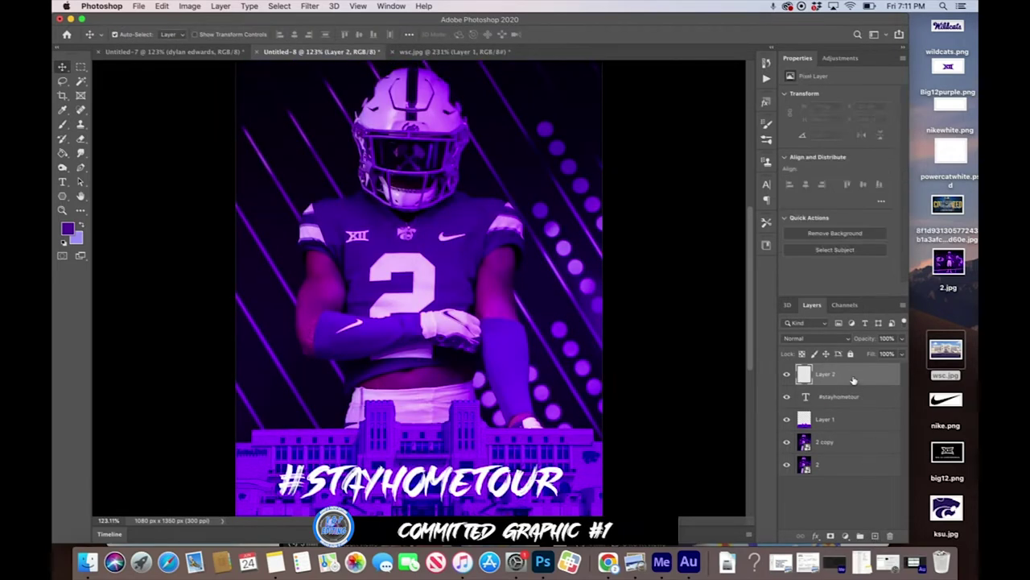
left_click_drag(853, 380, 853, 405)
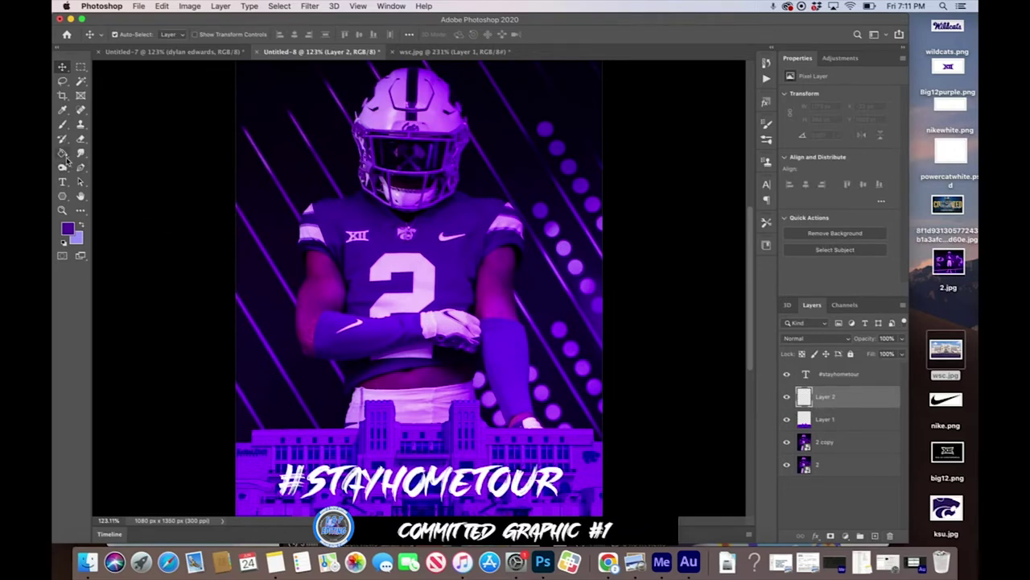
left_click(64, 165)
left_click(265, 156)
left_click(63, 69)
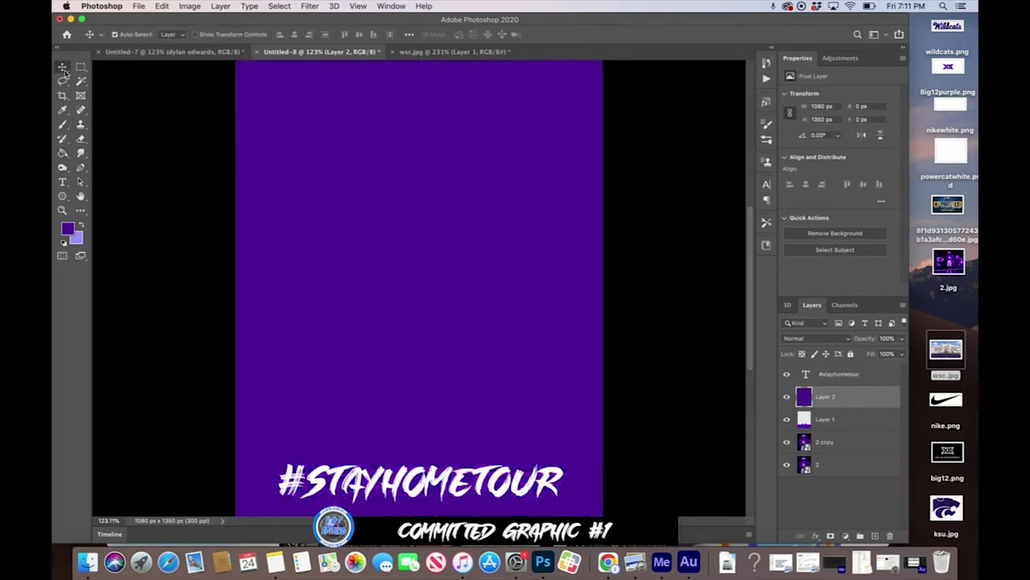
key("super+1")
Step: Add a layer mask and draw a gradient fading the purple out toward the top
left_click(831, 537)
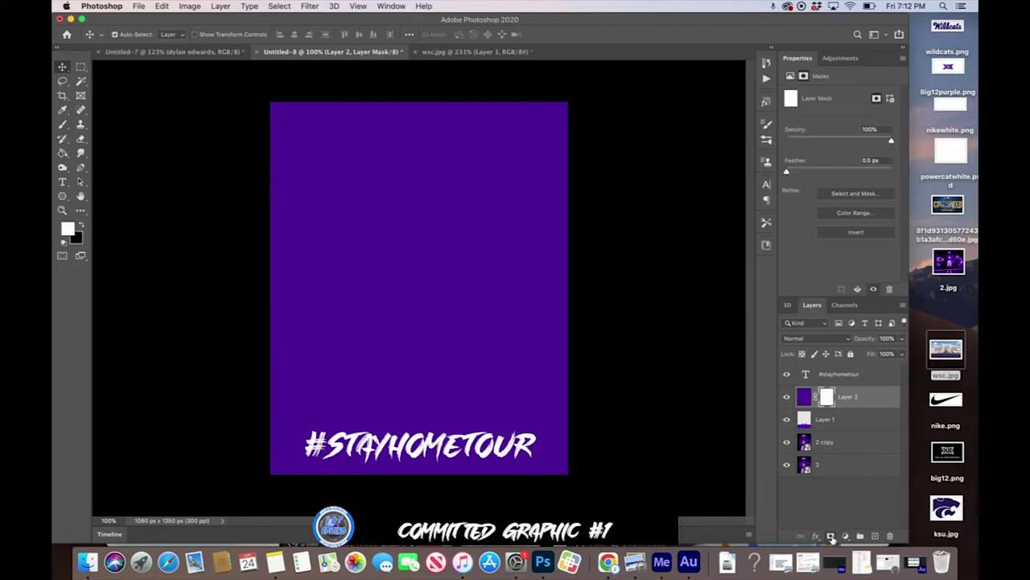
left_click(63, 156)
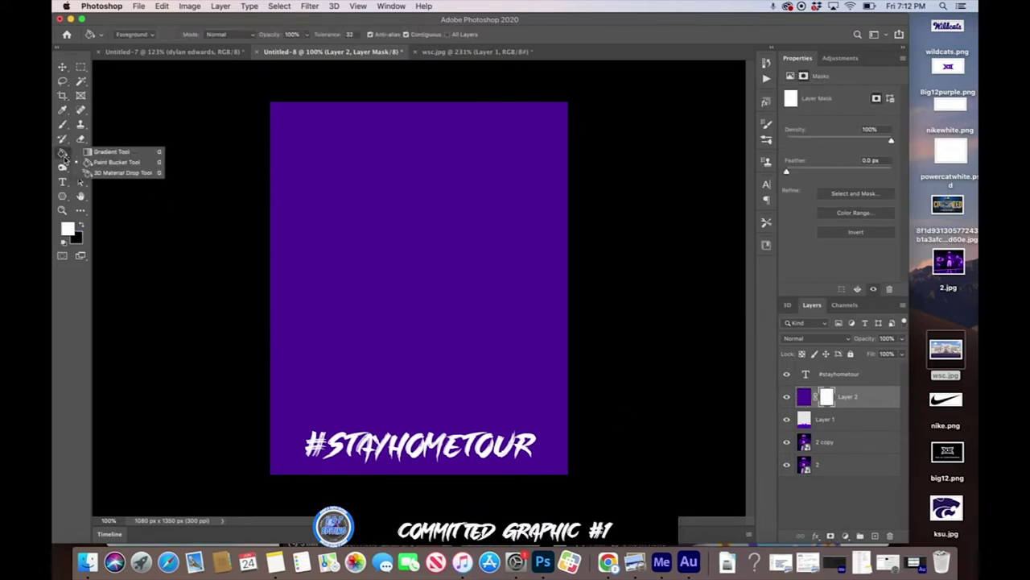
left_click(109, 152)
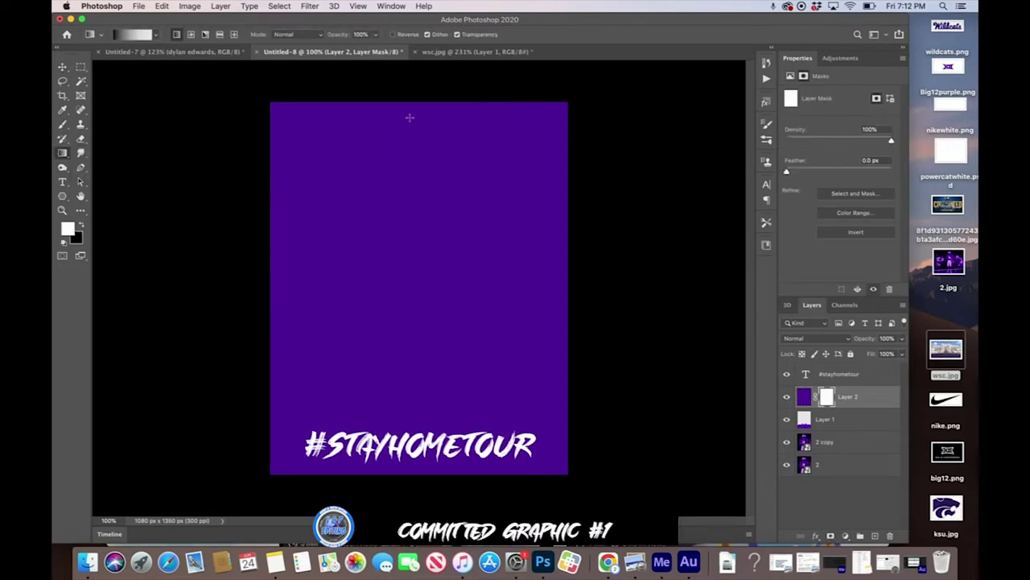
left_click_drag(410, 117, 410, 182)
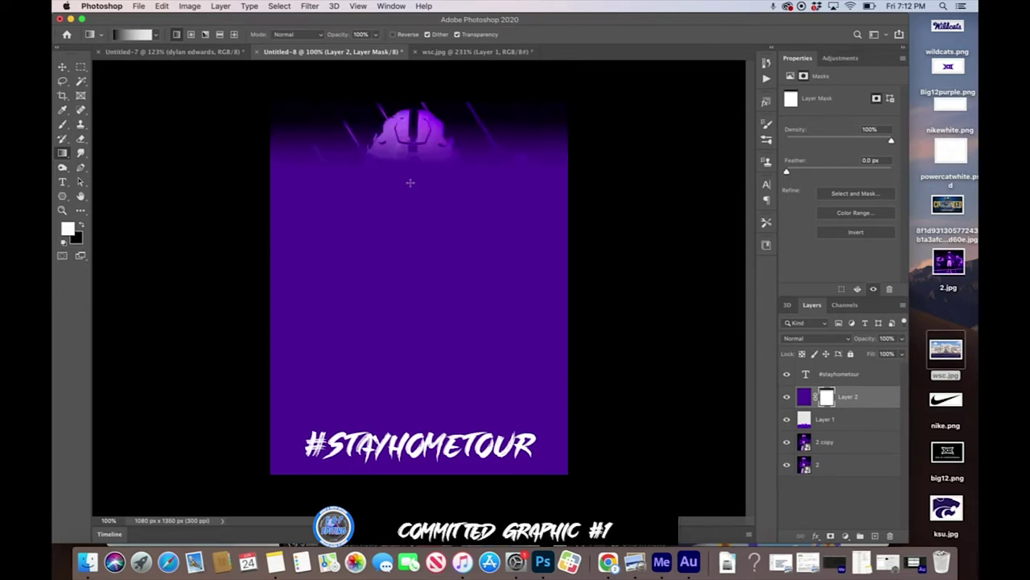
Step: Stretch and move the gradient mask down so the purple fades up from the bottom
left_click(63, 67)
key("ctrl+t")
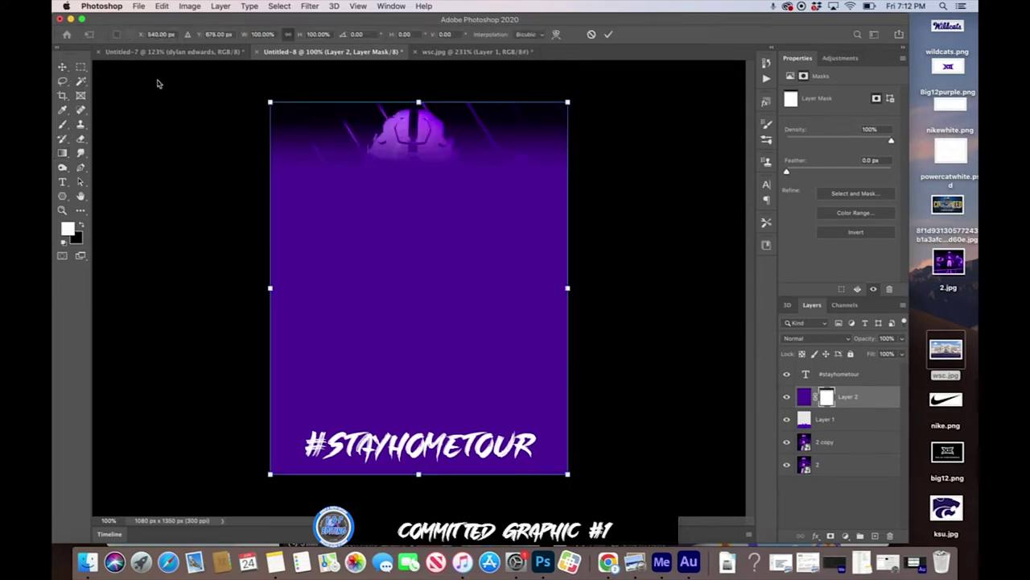
left_click_drag(569, 291, 637, 288)
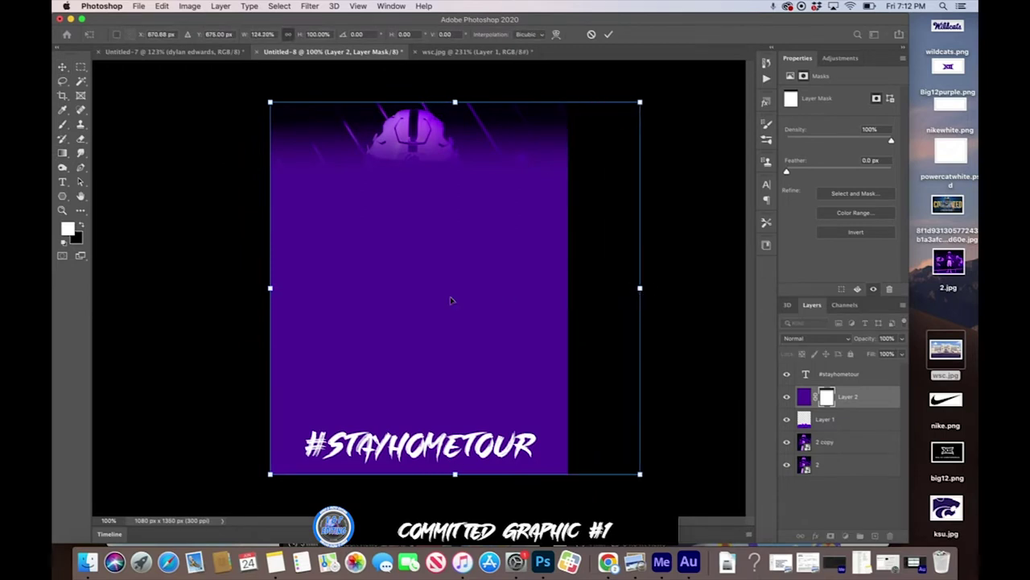
left_click_drag(451, 299, 428, 481)
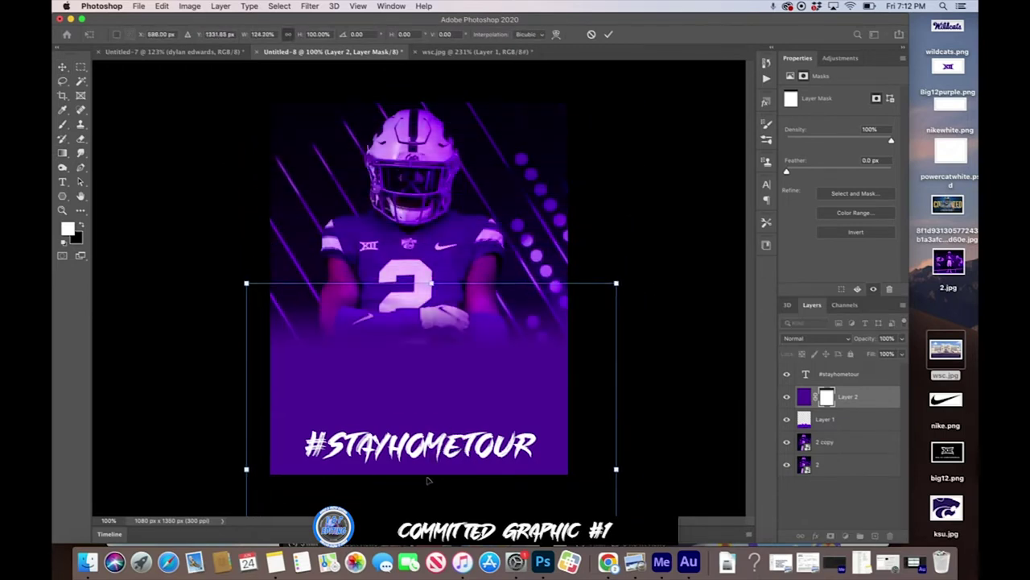
key("super+minus")
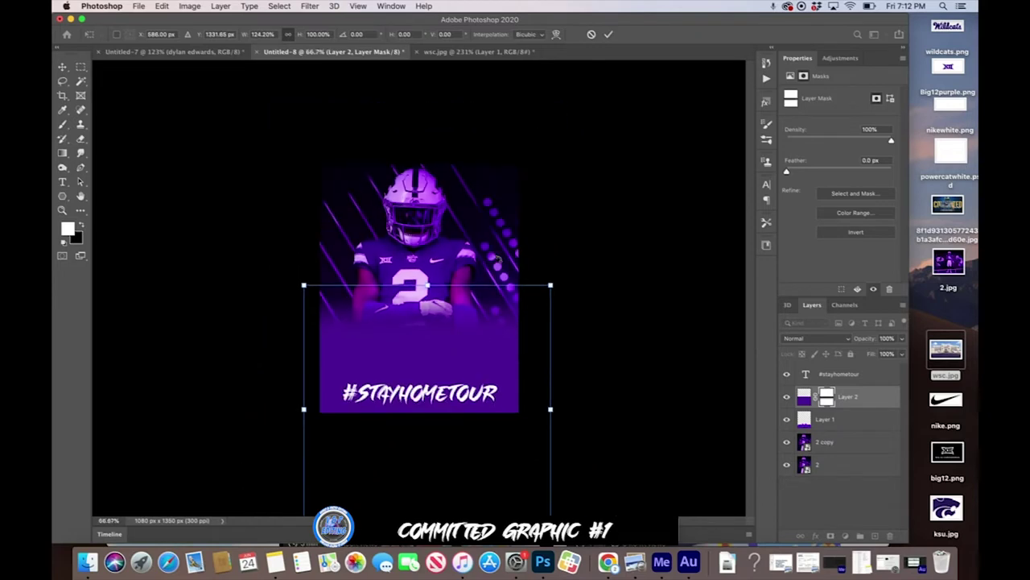
left_click_drag(453, 343, 449, 418)
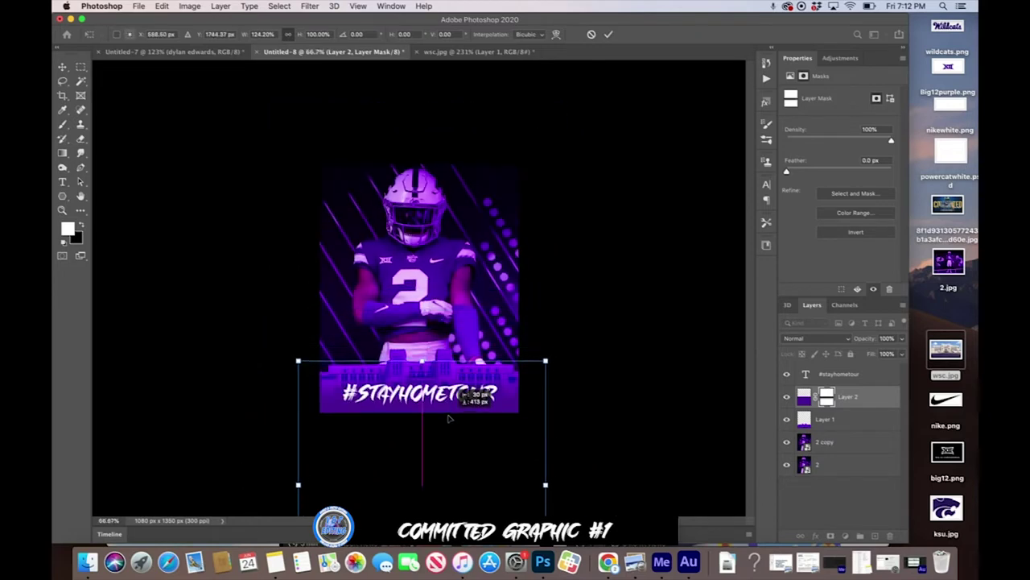
left_click_drag(449, 417, 449, 421)
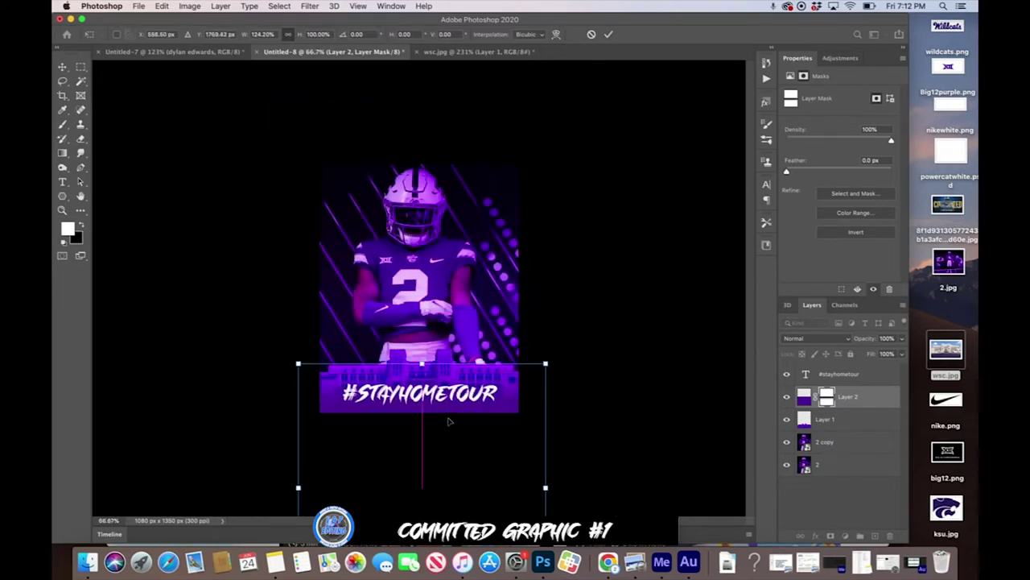
key("Return")
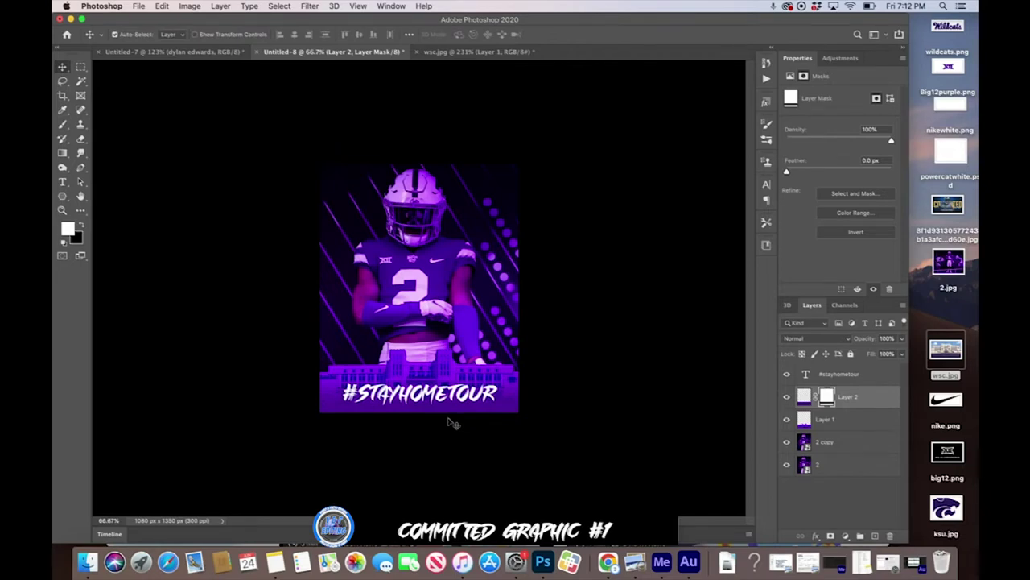
key("super+0")
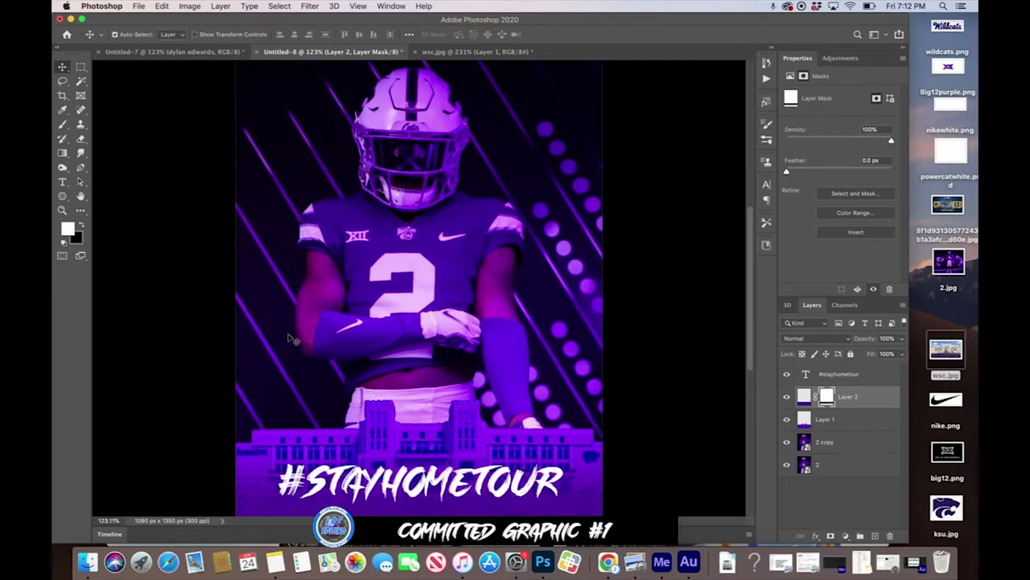
Step: On the 2 copy layer, select the subject, invert to the background, and try deleting it
left_click(843, 447)
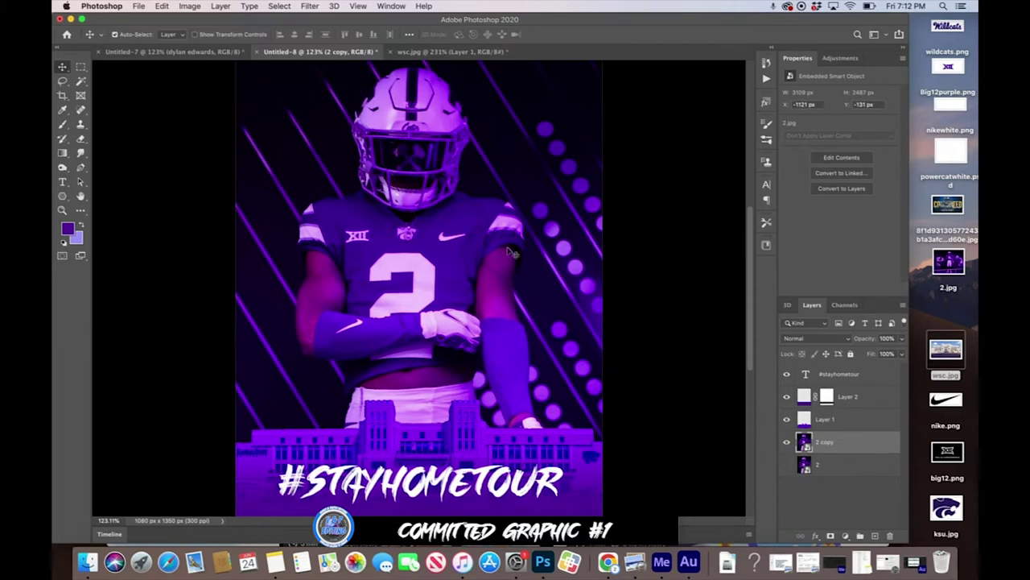
left_click(279, 7)
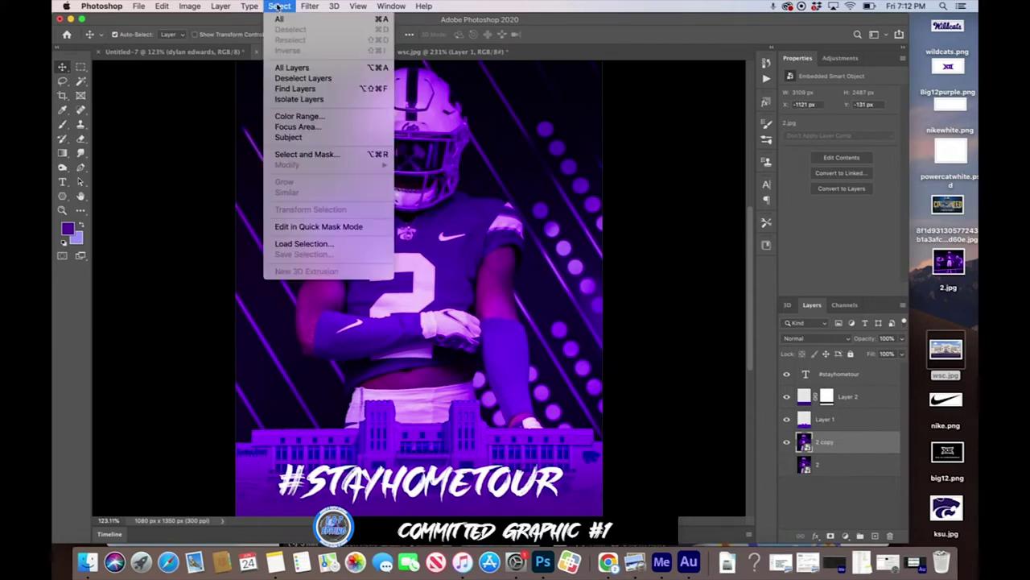
left_click(318, 137)
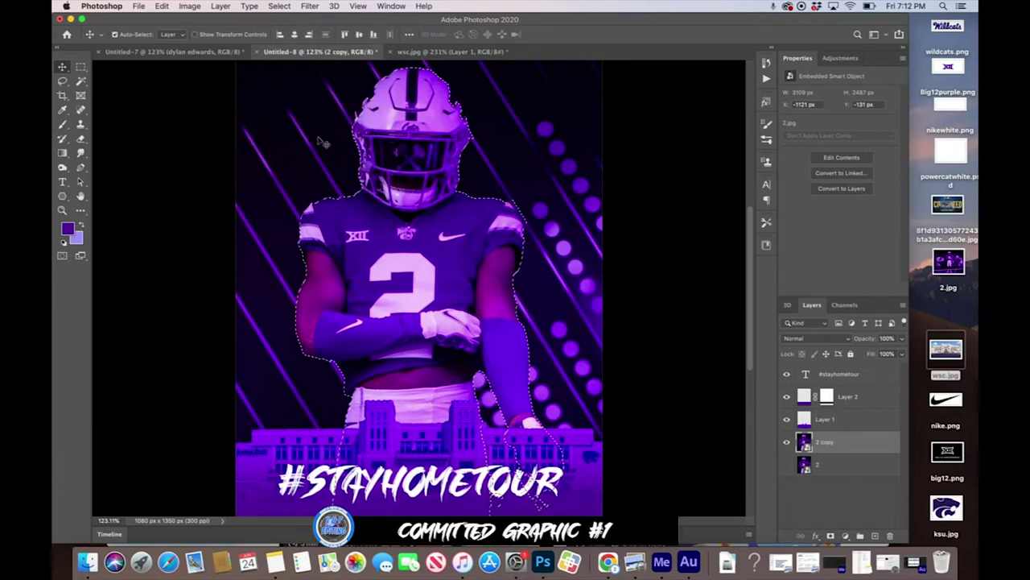
left_click(280, 6)
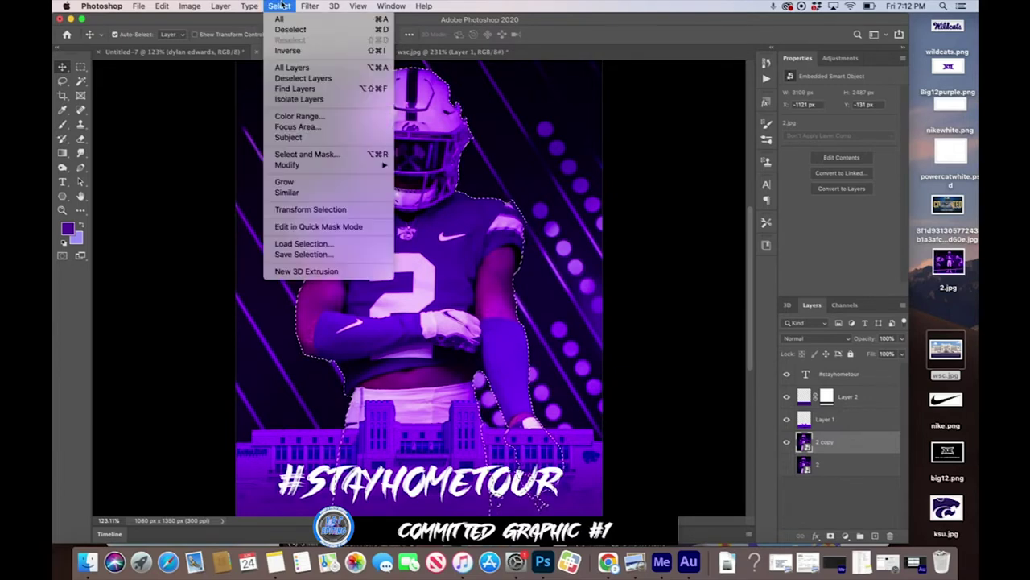
left_click(292, 49)
key("BackSpace")
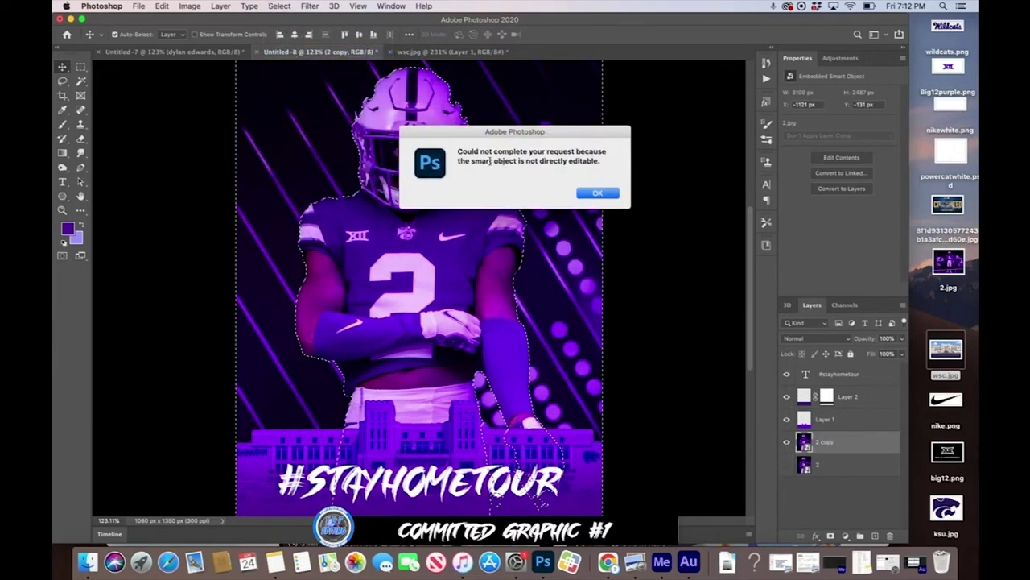
Step: Dismiss the smart-object error, merge a new empty layer into 2 copy, and check the cut-out player
left_click(612, 195)
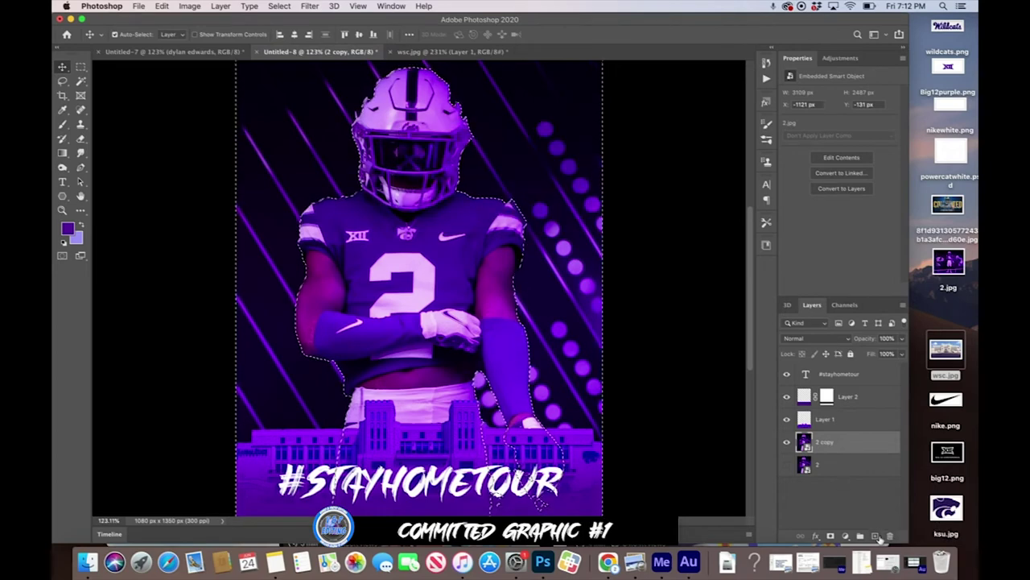
left_click(875, 536)
left_click(829, 465, "shift")
key("super+e")
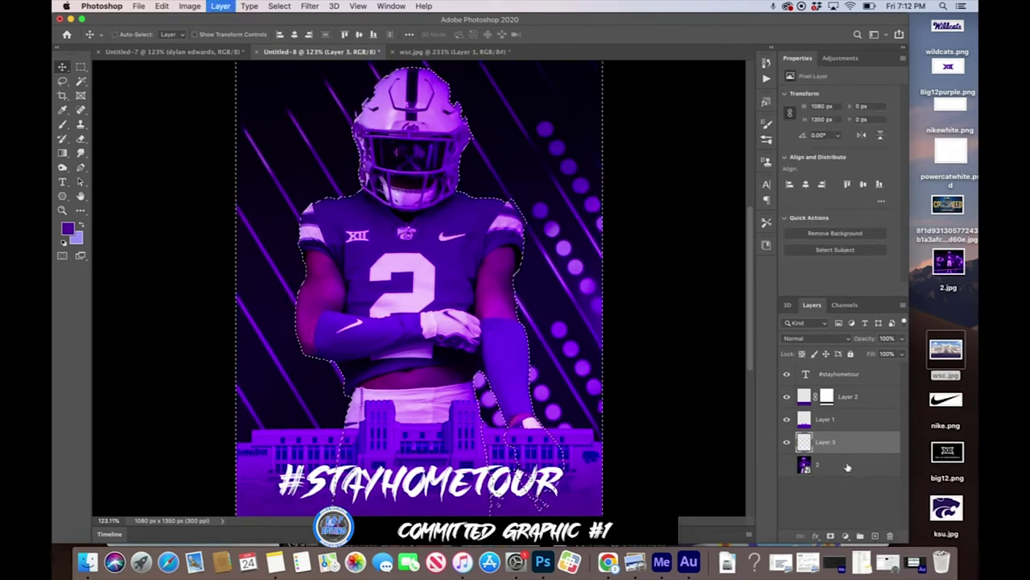
left_click(787, 465)
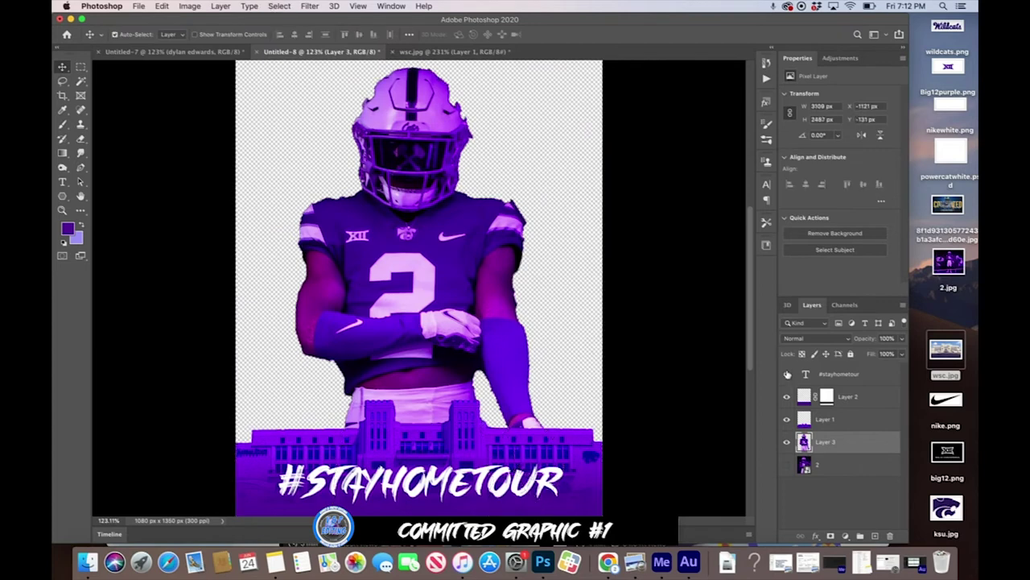
left_click(786, 465)
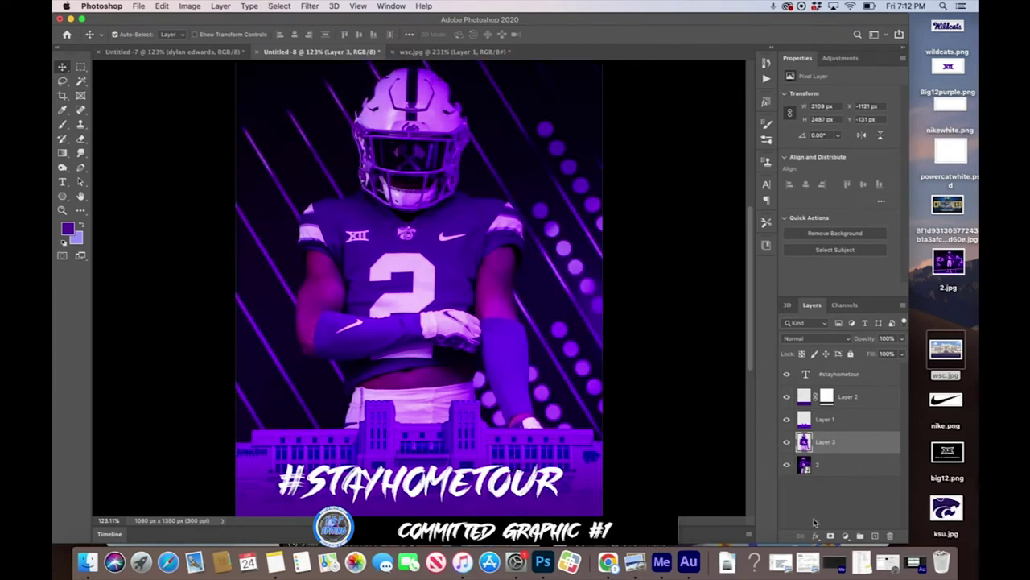
left_click(858, 375)
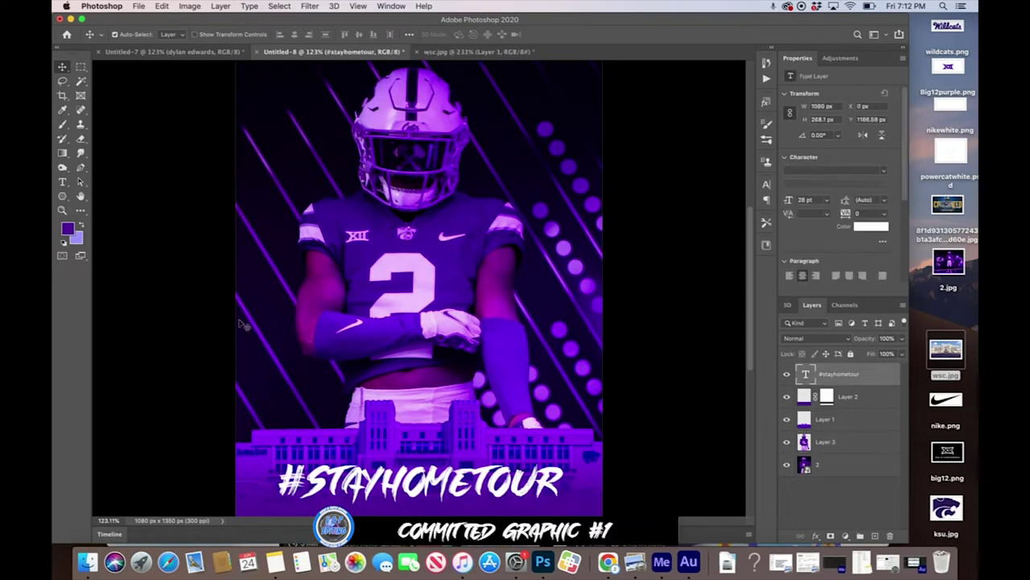
Step: Add 'committed' text to the poster in College Block at 48 pt
left_click(62, 182)
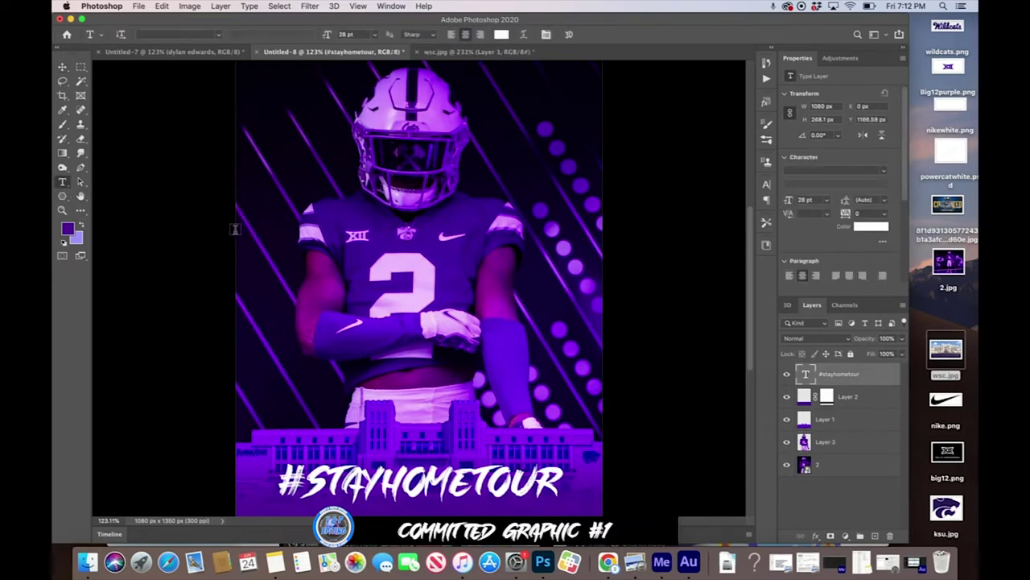
left_click_drag(235, 229, 590, 320)
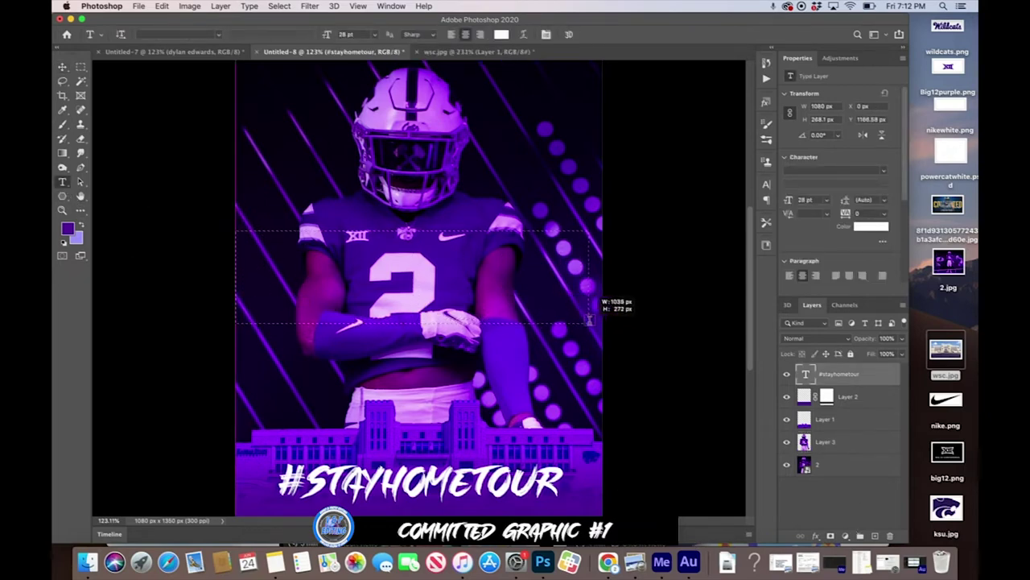
left_click_drag(590, 320, 602, 322)
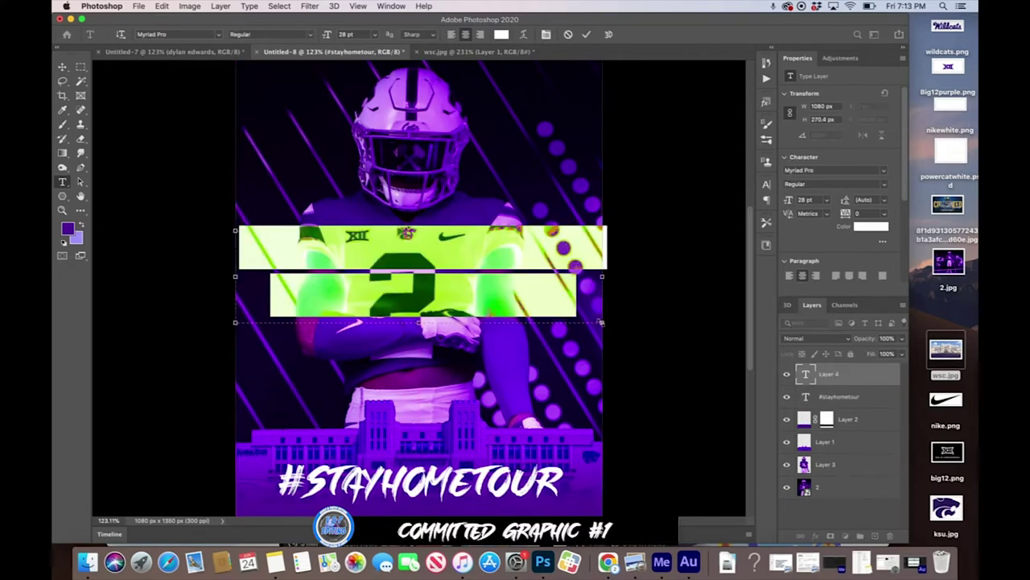
key("BackSpace")
type("committed")
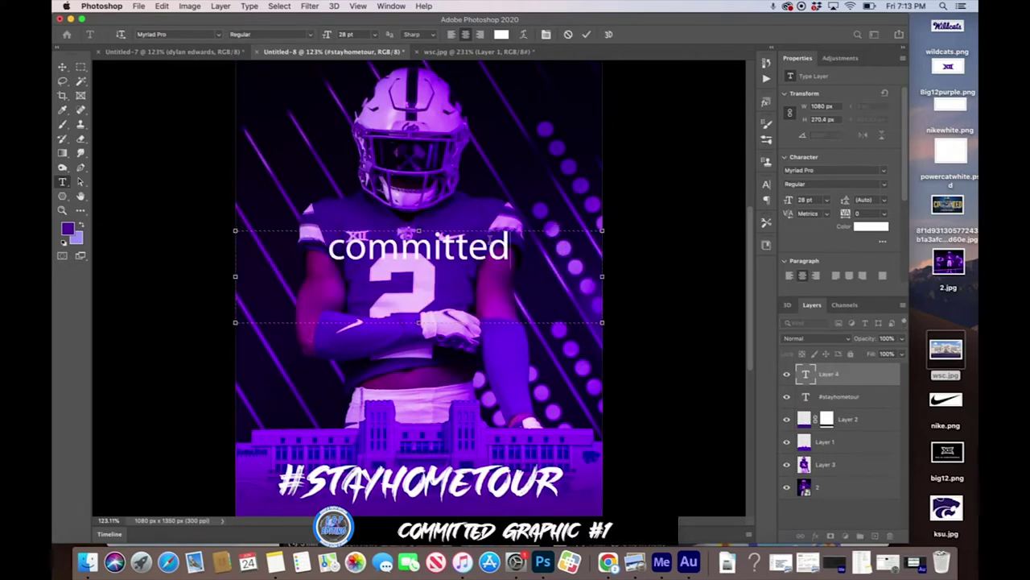
key("ctrl+a")
left_click(218, 35)
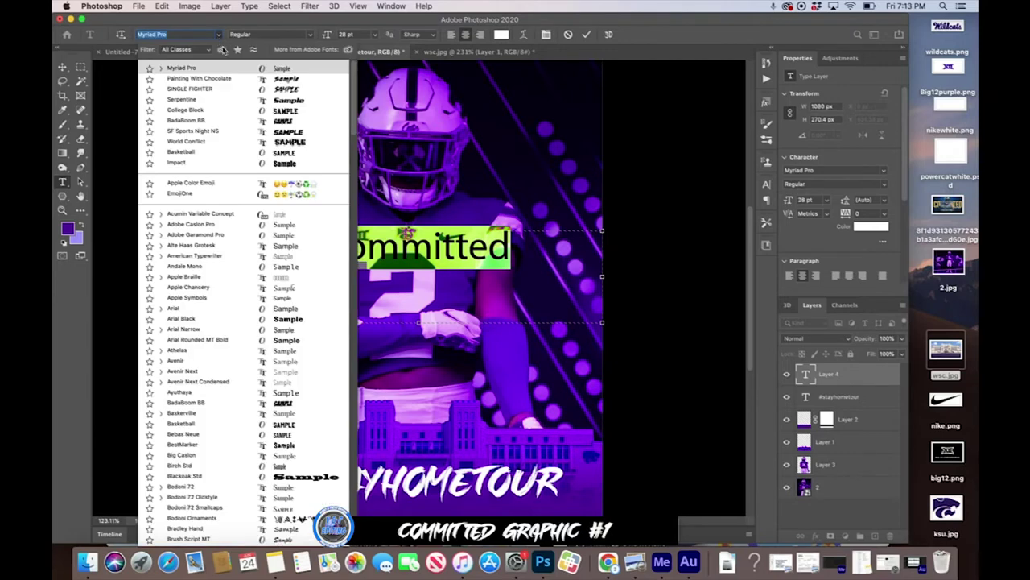
left_click(233, 114)
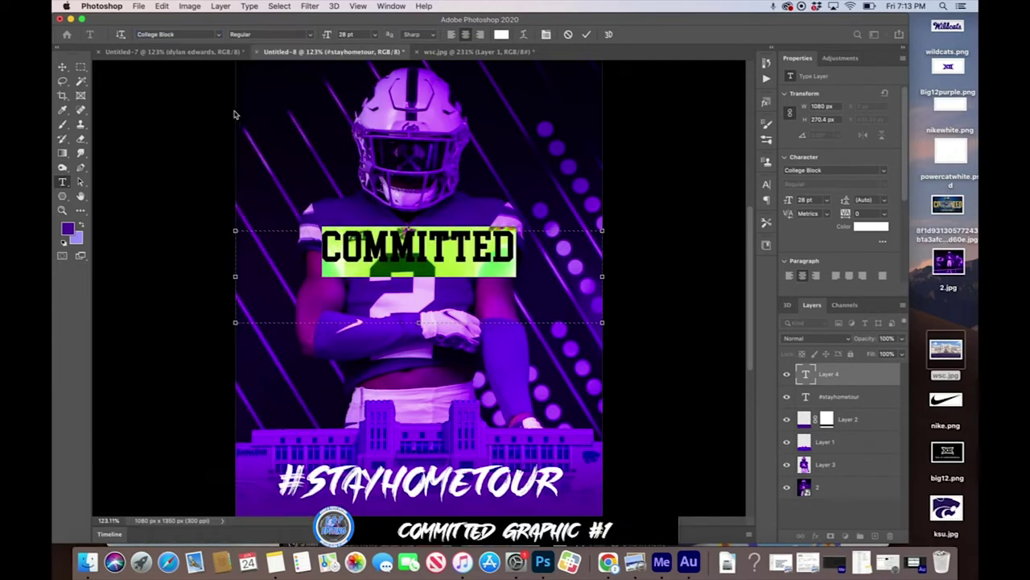
left_click(373, 35)
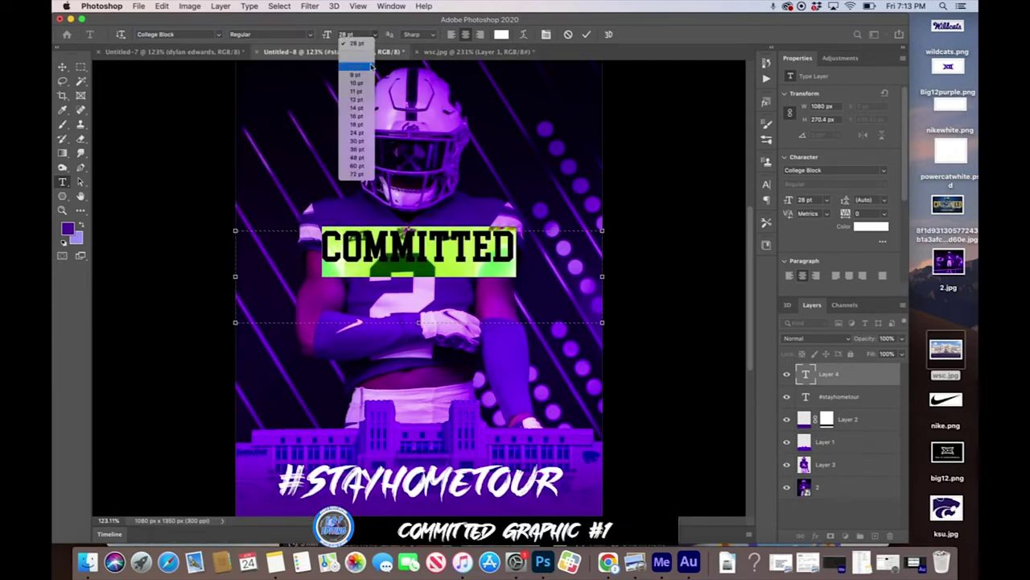
left_click(364, 160)
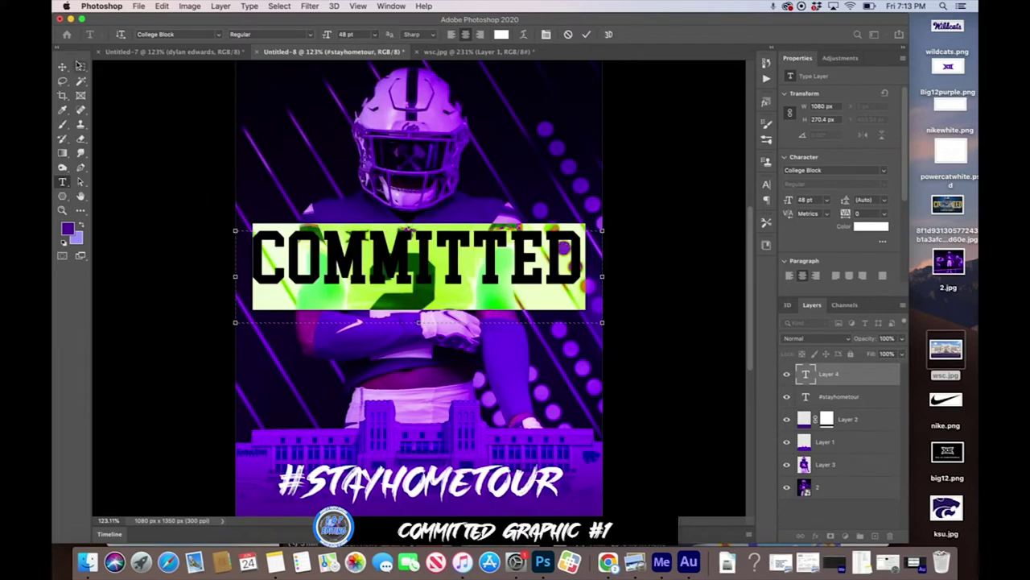
left_click(63, 67)
Step: Move COMMITTED down to just above #STAYHOMETOUR and duplicate its layer
key("ctrl+t")
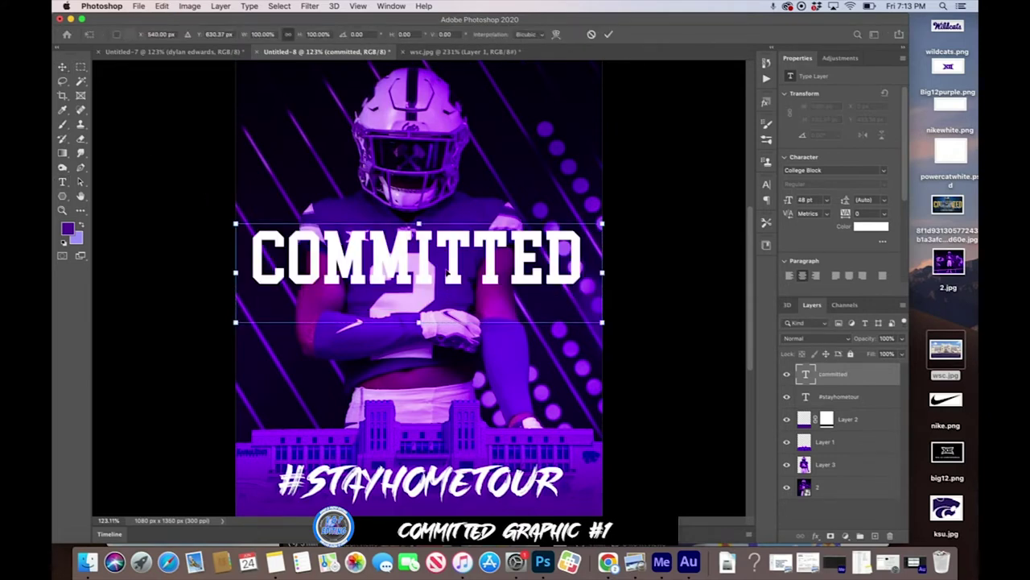
left_click_drag(447, 272, 450, 392)
key("Return")
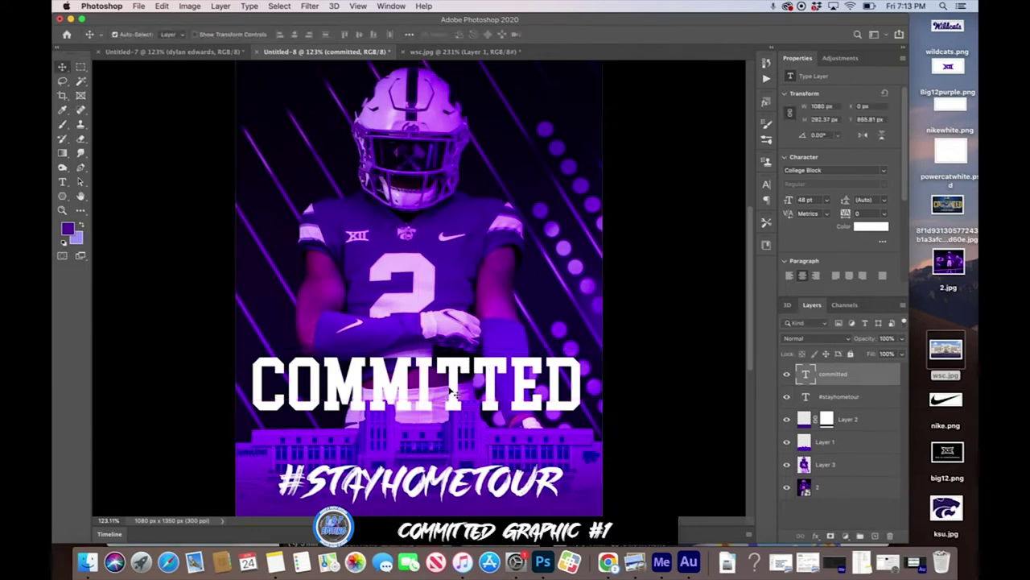
key("ctrl+j")
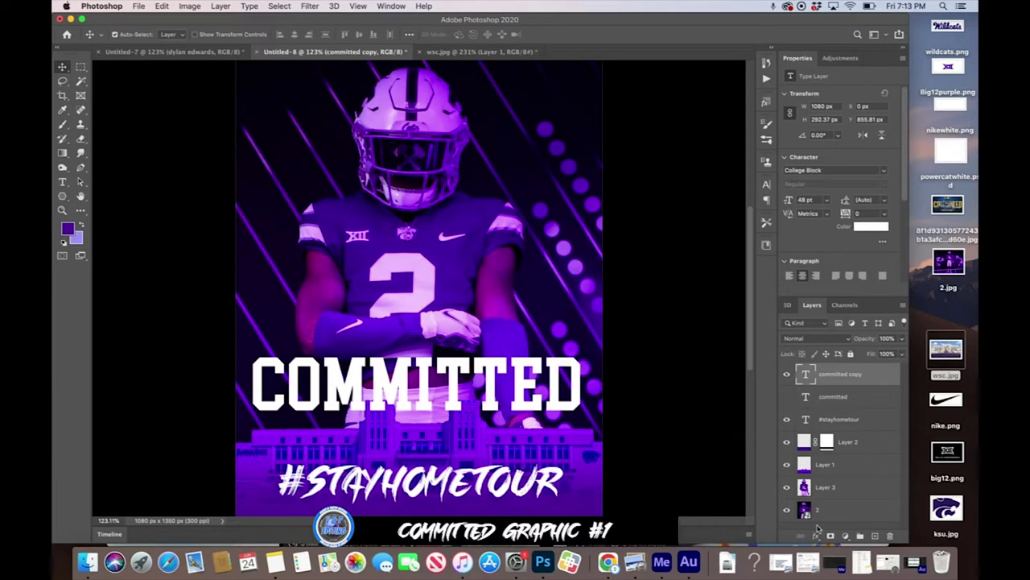
Step: Give 'committed copy' a #4b1295 dark purple stroke and select it with a new empty layer
left_click(814, 538)
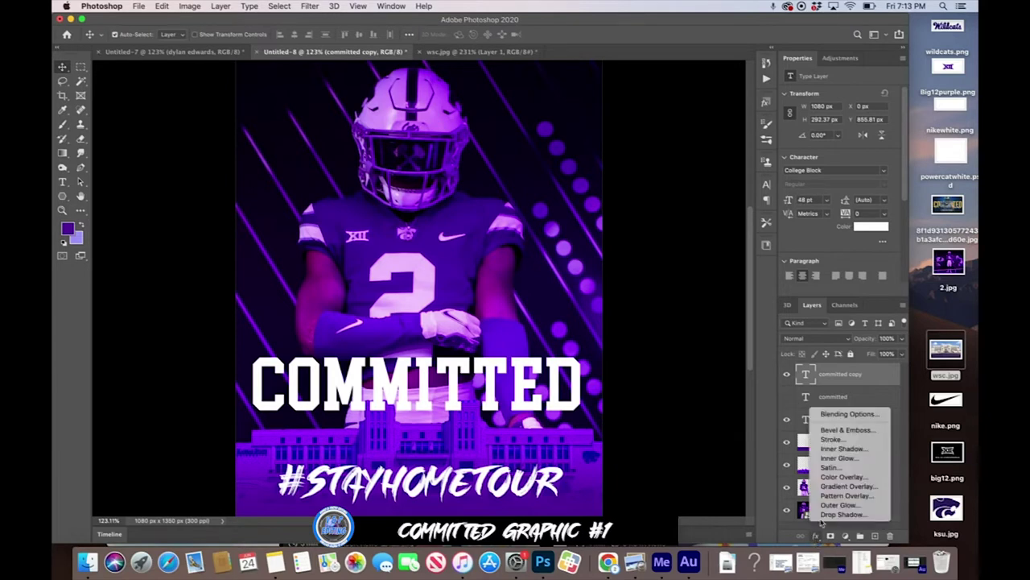
left_click(846, 444)
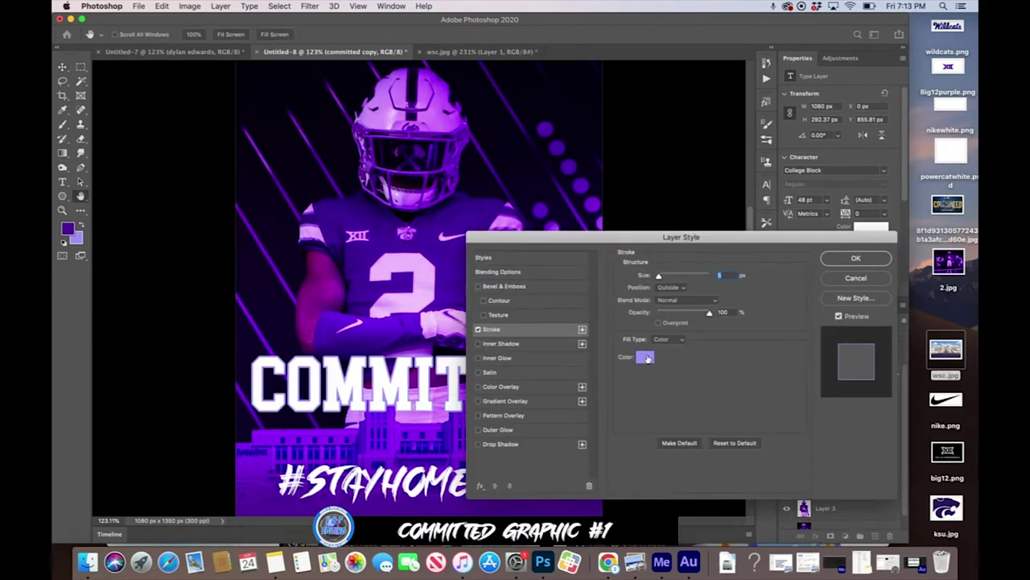
left_click(648, 359)
left_click(492, 195)
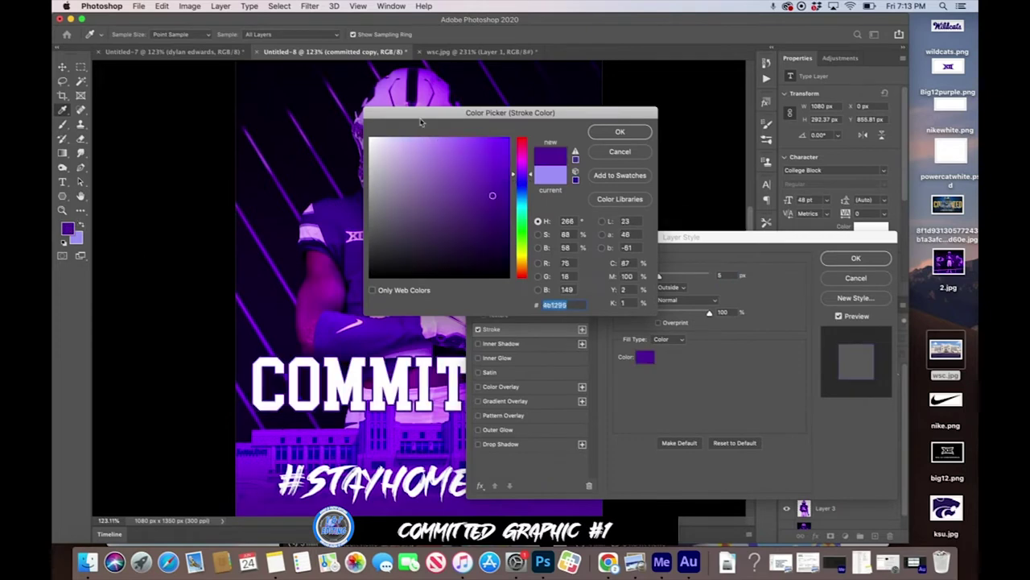
left_click(620, 131)
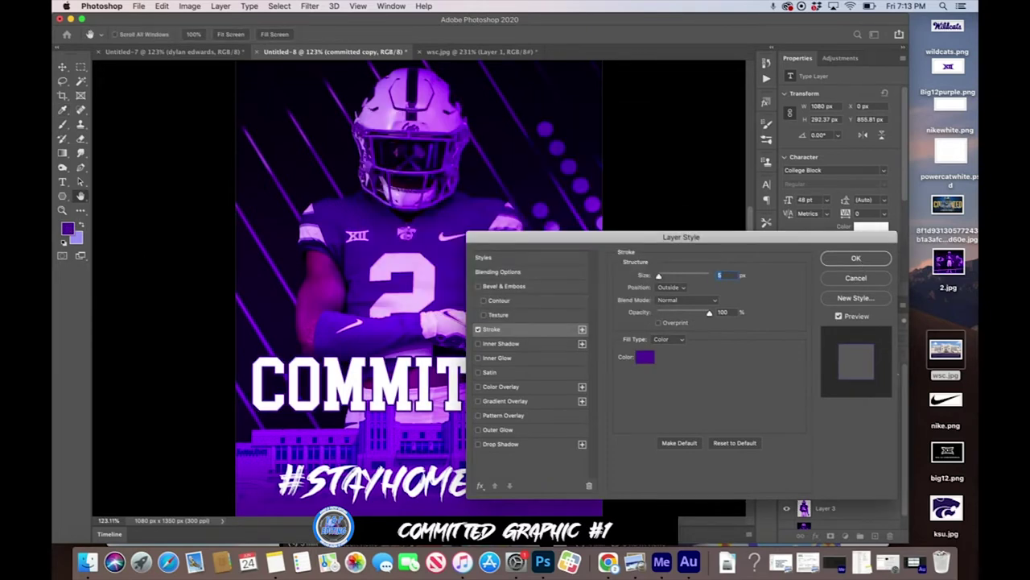
left_click(856, 259)
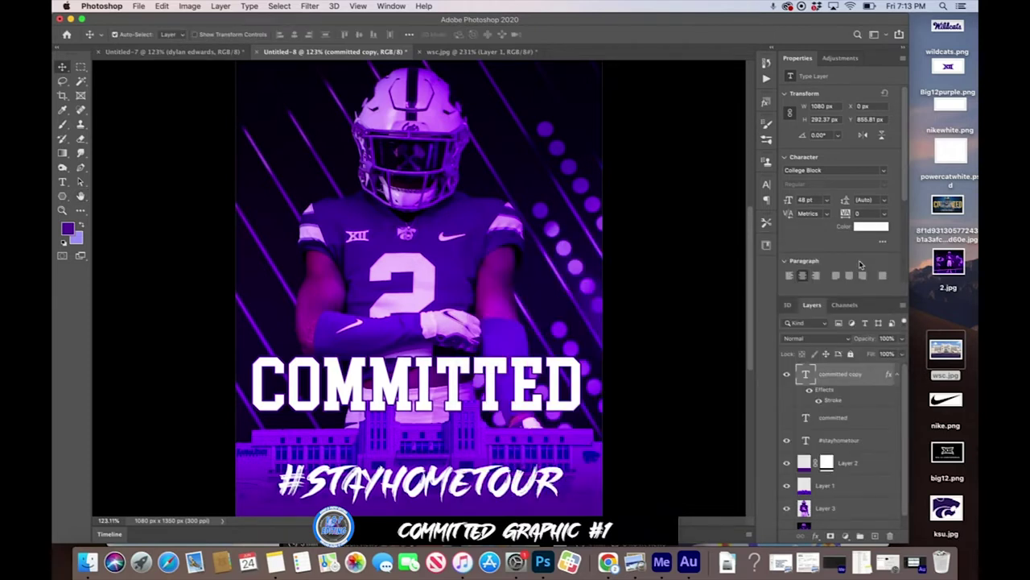
left_click(876, 536)
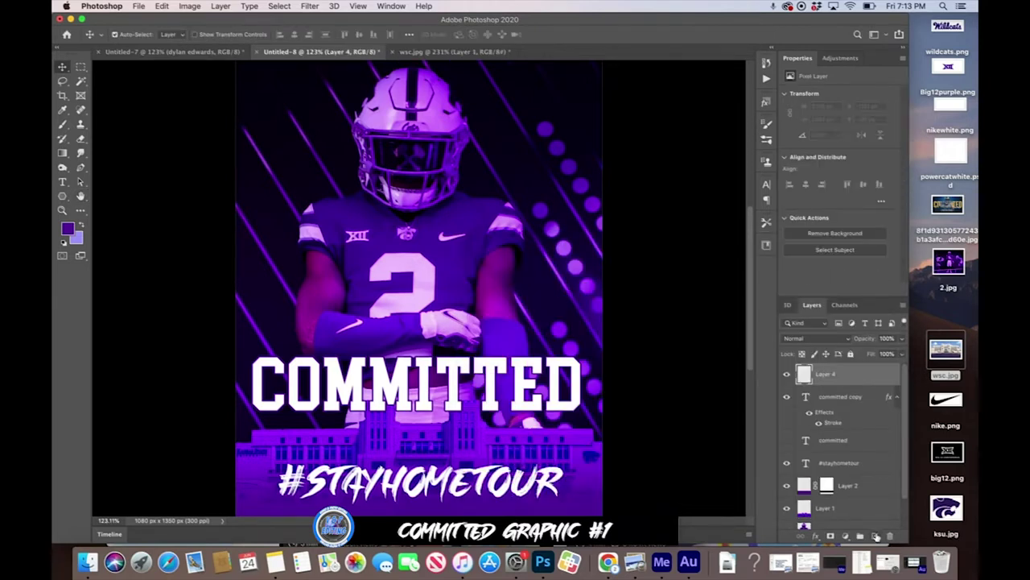
left_click(851, 397, "shift")
Step: Merge the new layer with the stroked copy into Layer 4 and zoom in on COMMITTED
key("ctrl+e")
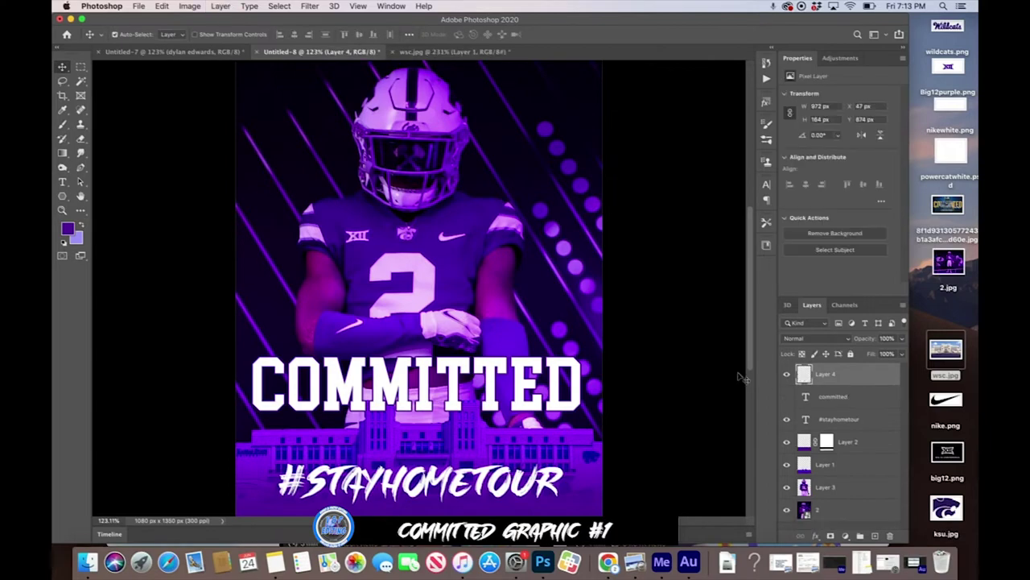
key("ctrl+plus")
key("ctrl+plus")
scroll(739, 378, "down", 5)
scroll(739, 379, "up", 2)
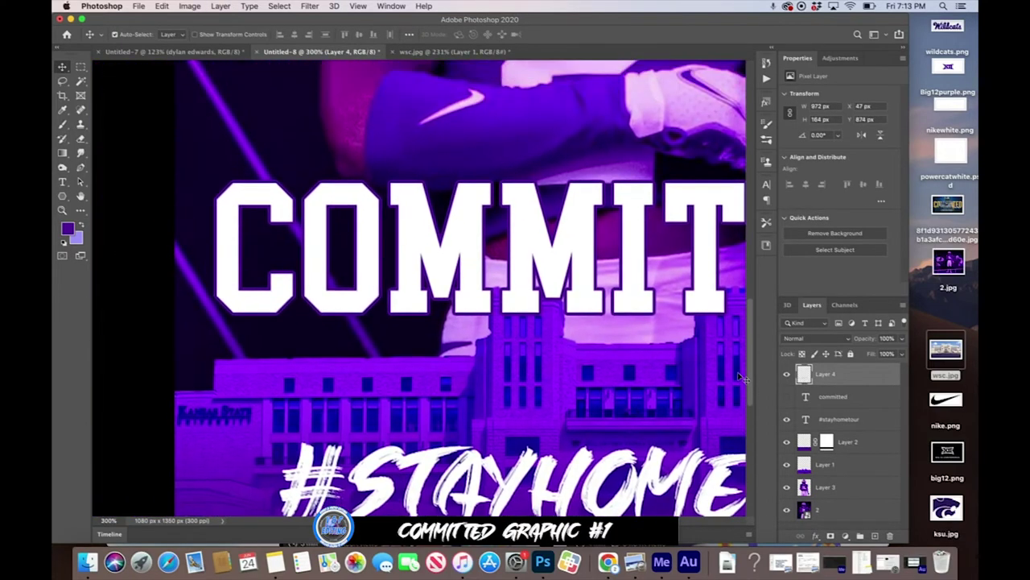
Step: Delete the white fill from the C, O and both M letters with the Magic Wand
left_click(81, 81)
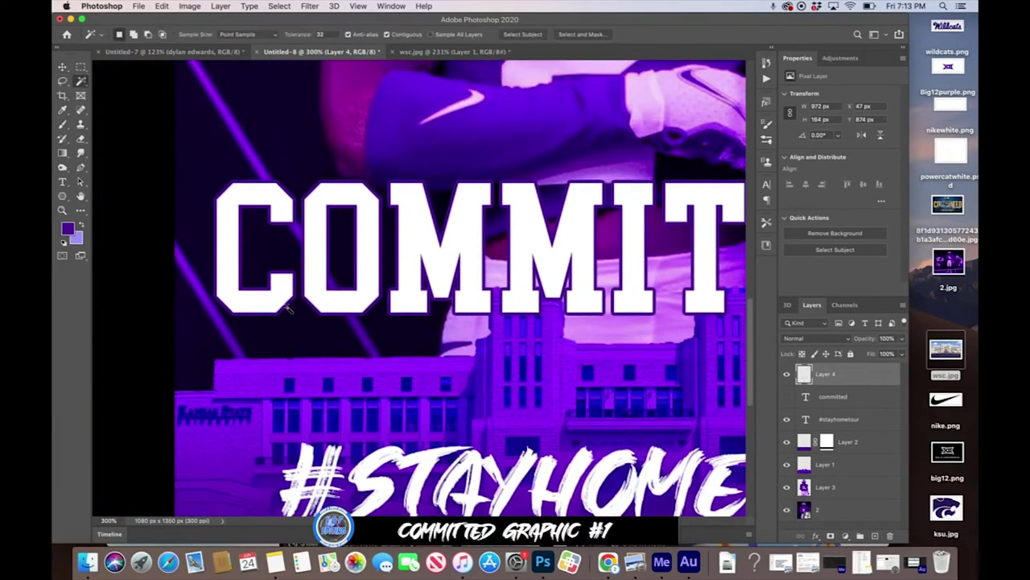
left_click(236, 268)
key("Delete")
left_click(318, 240)
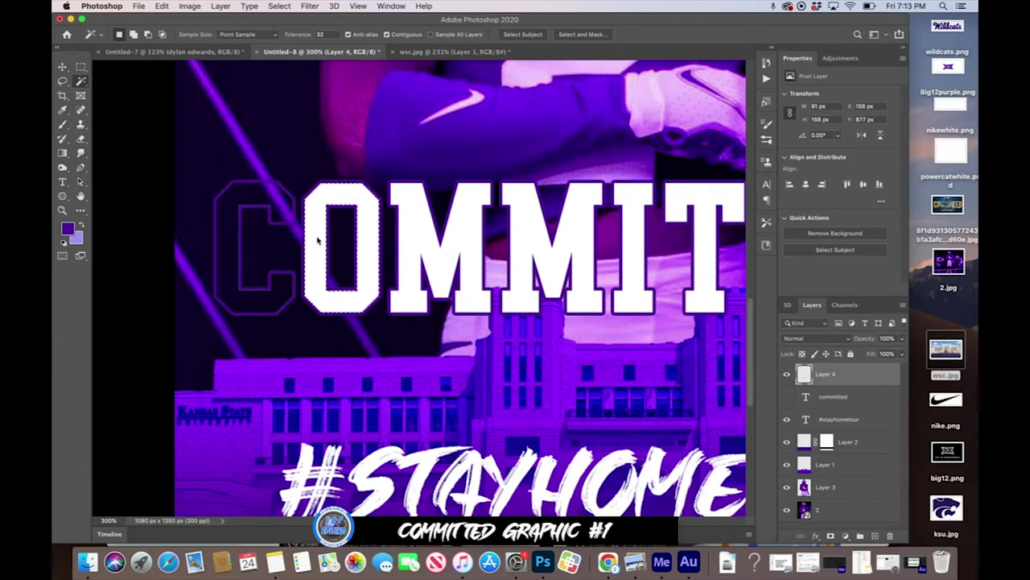
key("Delete")
left_click(420, 227)
key("Delete")
left_click(531, 234)
key("Delete")
Step: Delete the white fill from the I, both T's, E and D, then deselect and fit the poster
scroll(532, 234, "right", 3)
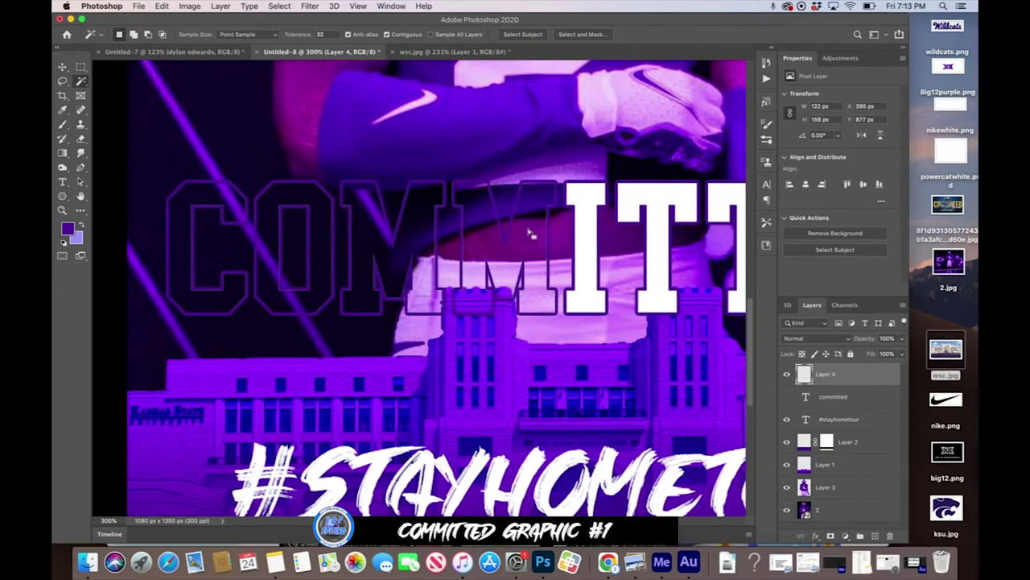
scroll(532, 233, "right", 3)
left_click(509, 226)
key("Delete")
left_click(583, 206)
key("Delete")
scroll(590, 207, "right", 1)
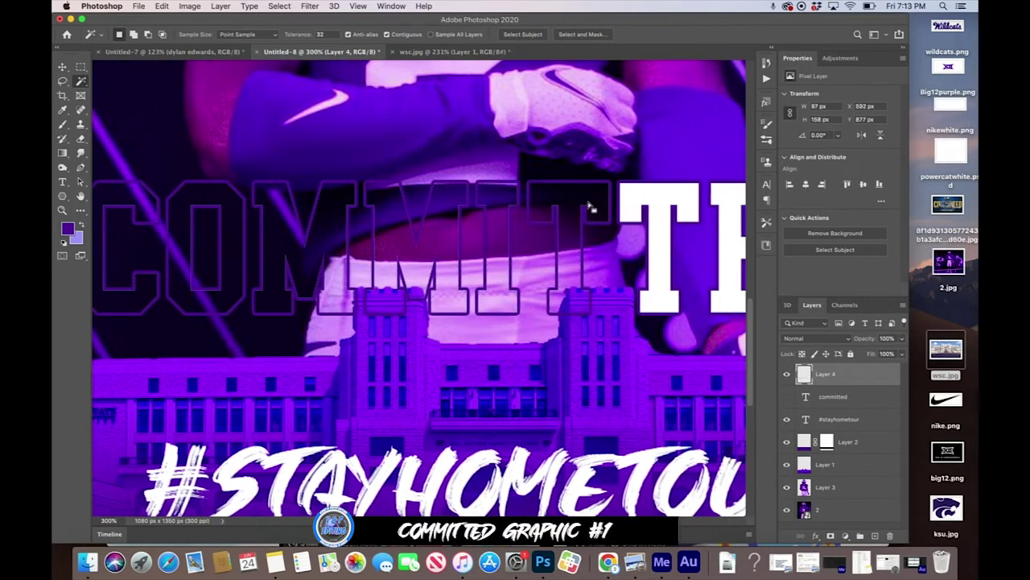
scroll(590, 207, "right", 5)
left_click(547, 207)
key("Delete")
left_click(588, 212)
key("Delete")
scroll(590, 214, "right", 5)
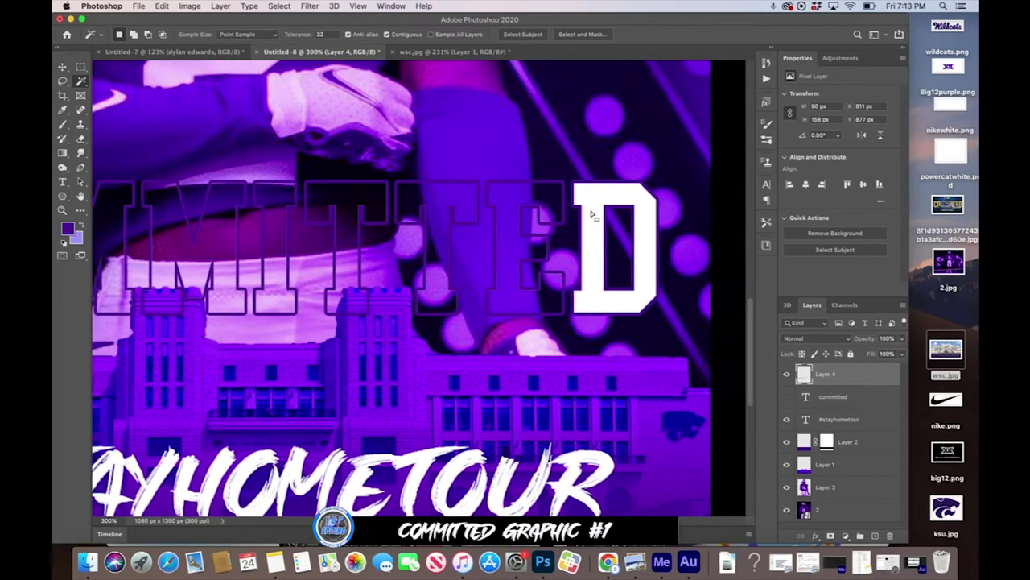
left_click(593, 211)
key("Delete")
key("d")
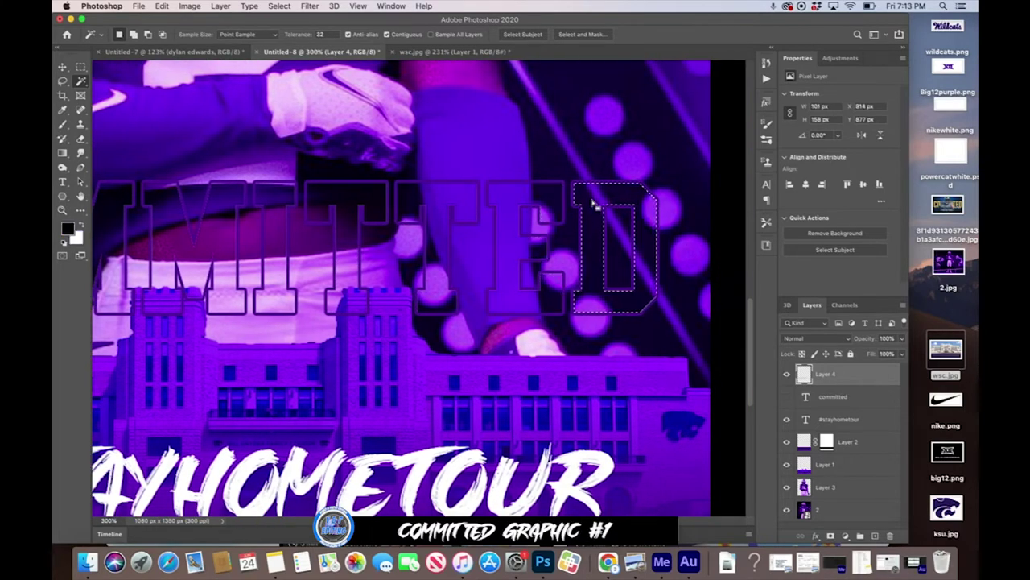
key("super+d")
key("super+0")
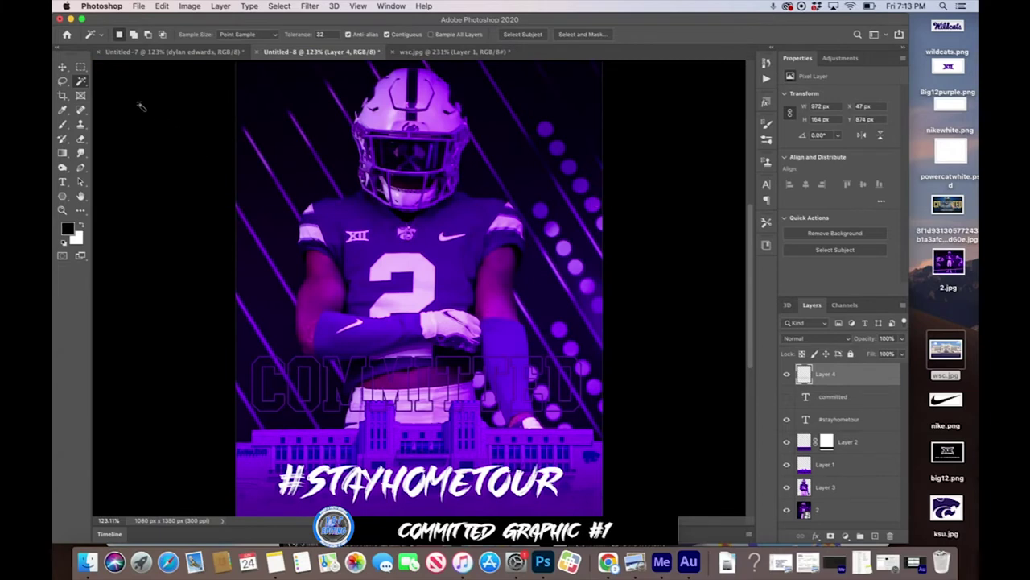
Step: Add a drop shadow to Layer 4 and make the white 'committed' text layer visible again
key("v")
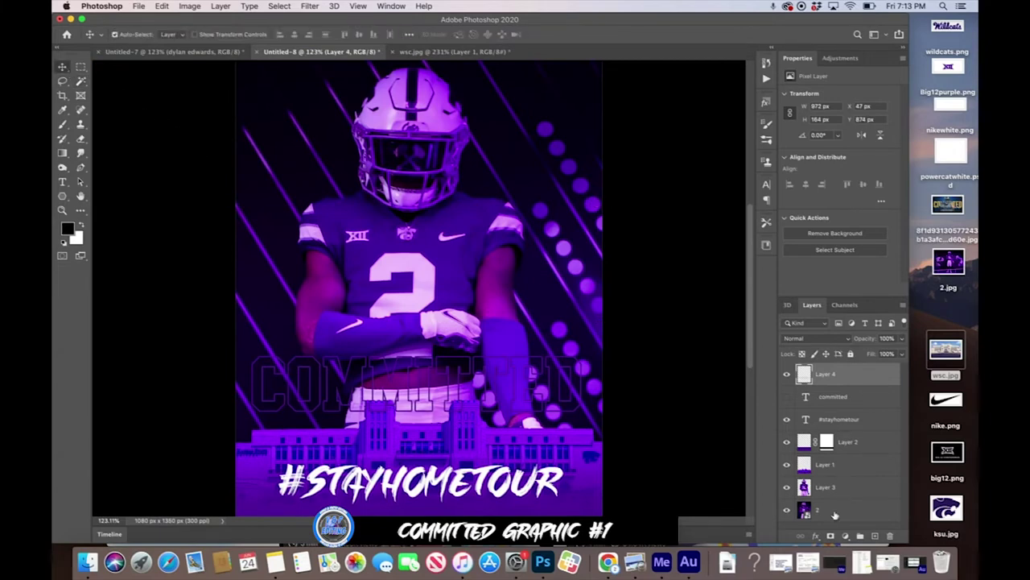
left_click(818, 535)
left_click(842, 513)
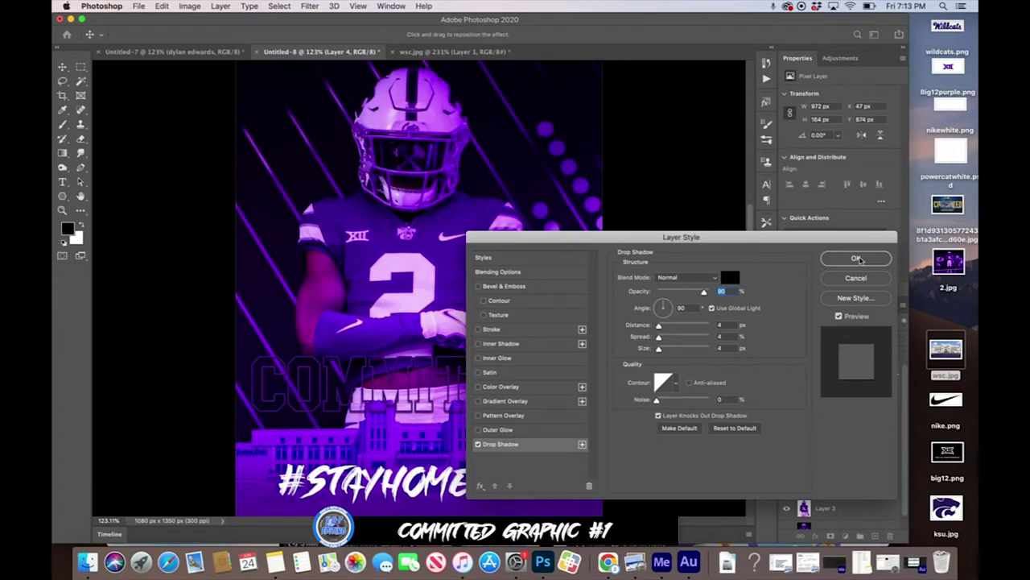
left_click(856, 258)
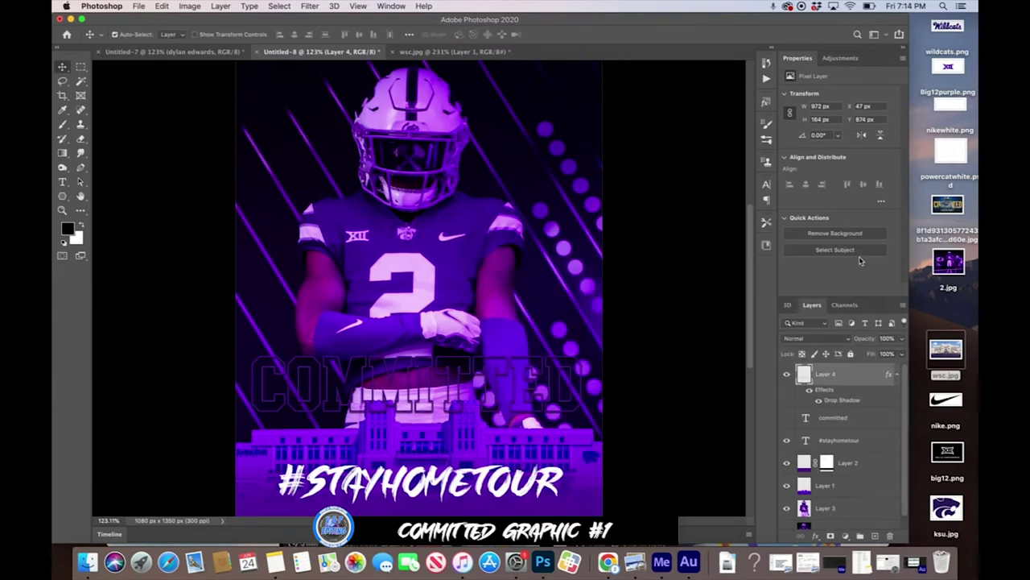
left_click(786, 419)
left_click(825, 418)
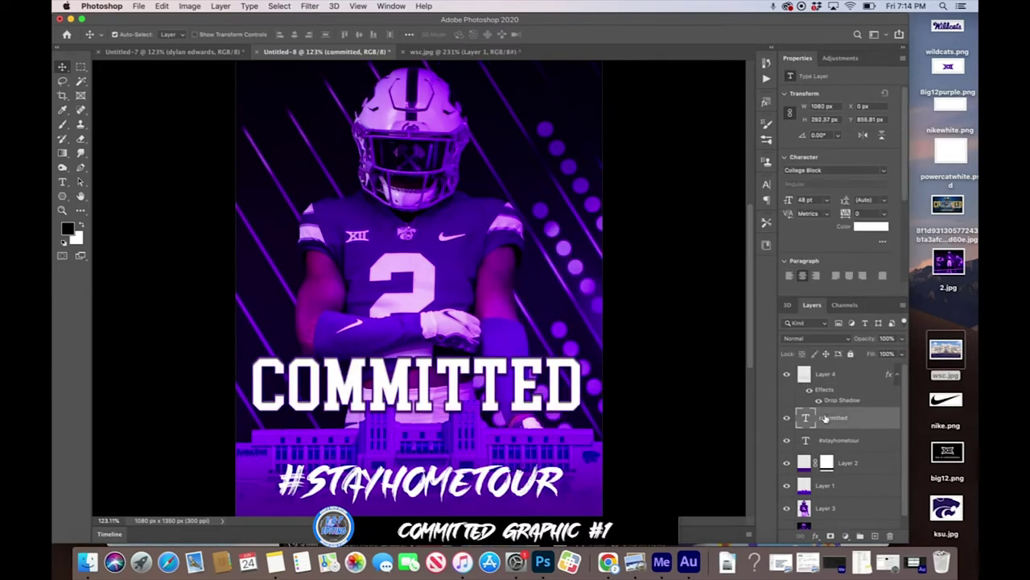
Step: Duplicate the COMMITTED text layer, try a dark purple text colour, and keep it white
key("super+j")
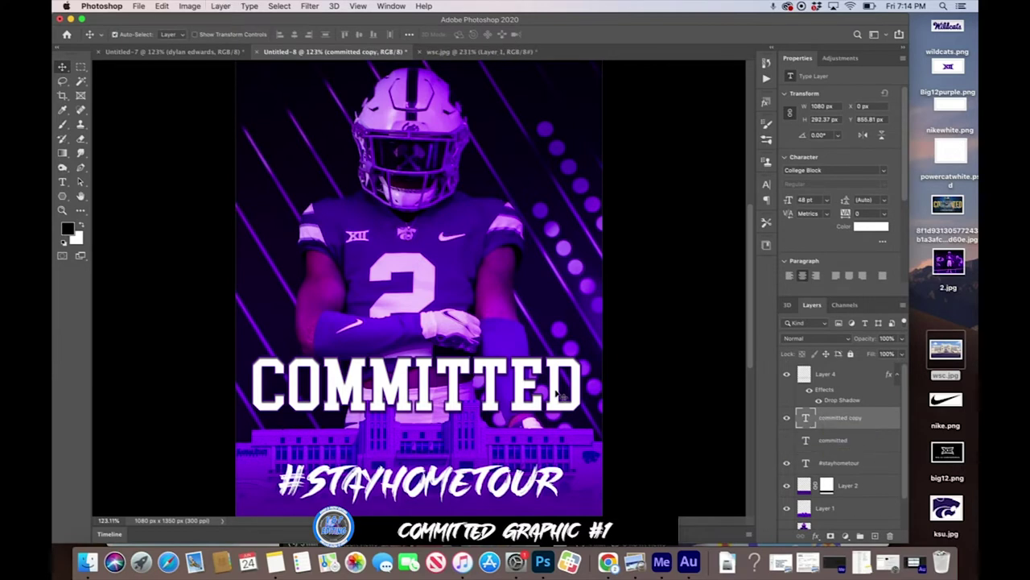
double_click(555, 386)
left_click(501, 34)
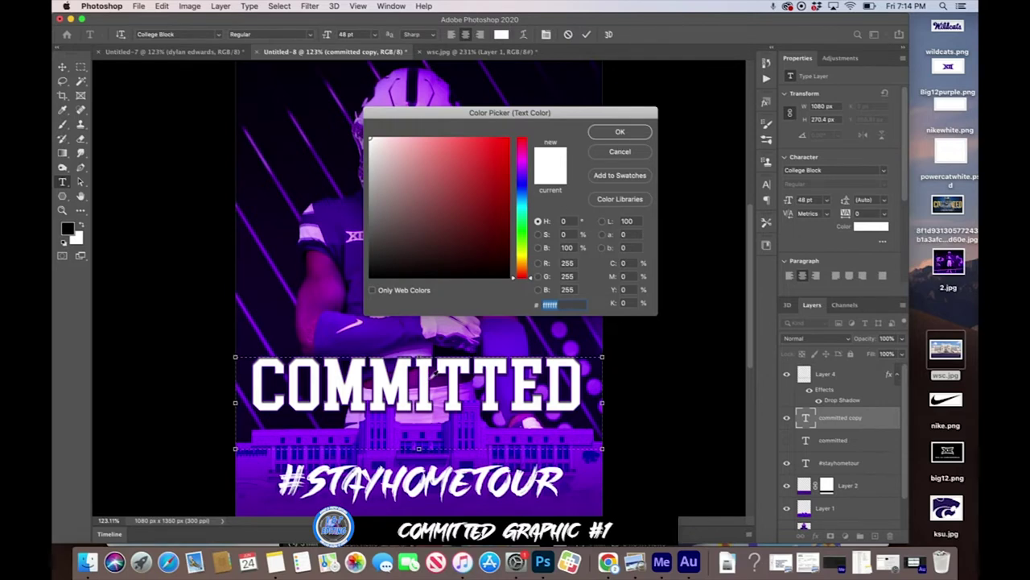
left_click(434, 379)
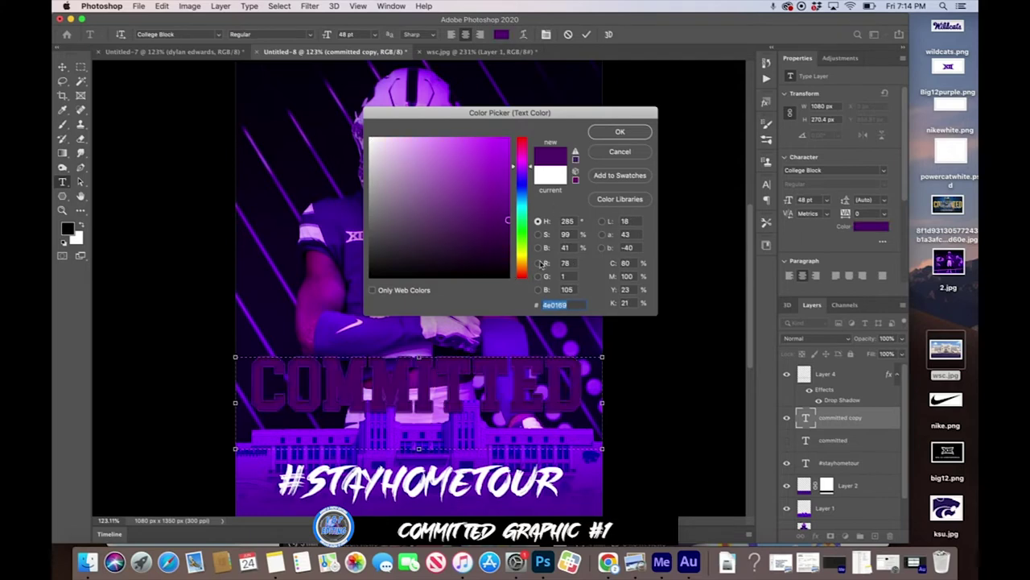
left_click(620, 151)
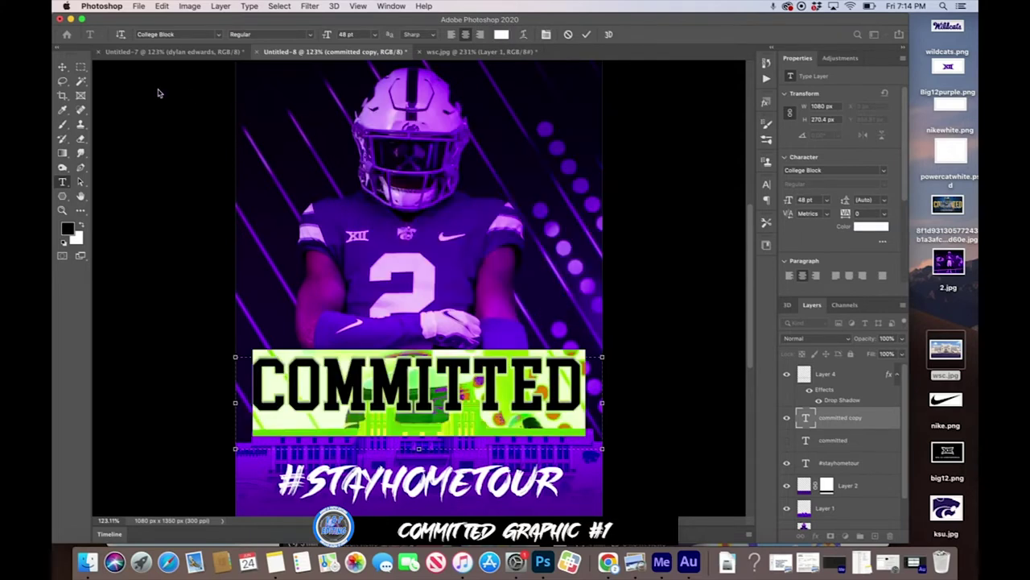
left_click(62, 67)
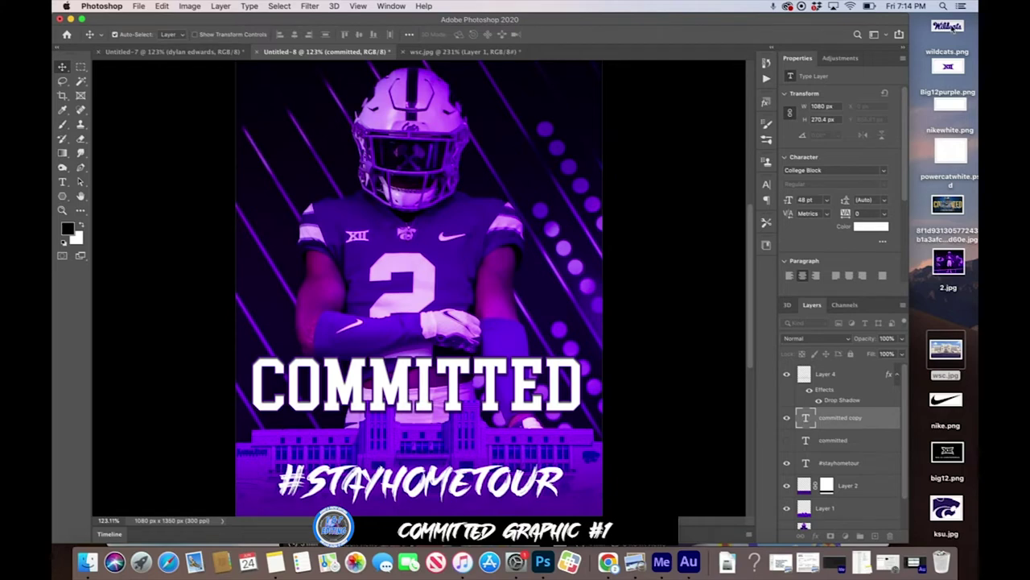
Step: Place wildcats.png, scale it down, and move it to the bottom-right below #STAYHOMETOUR
left_click_drag(950, 27, 580, 126)
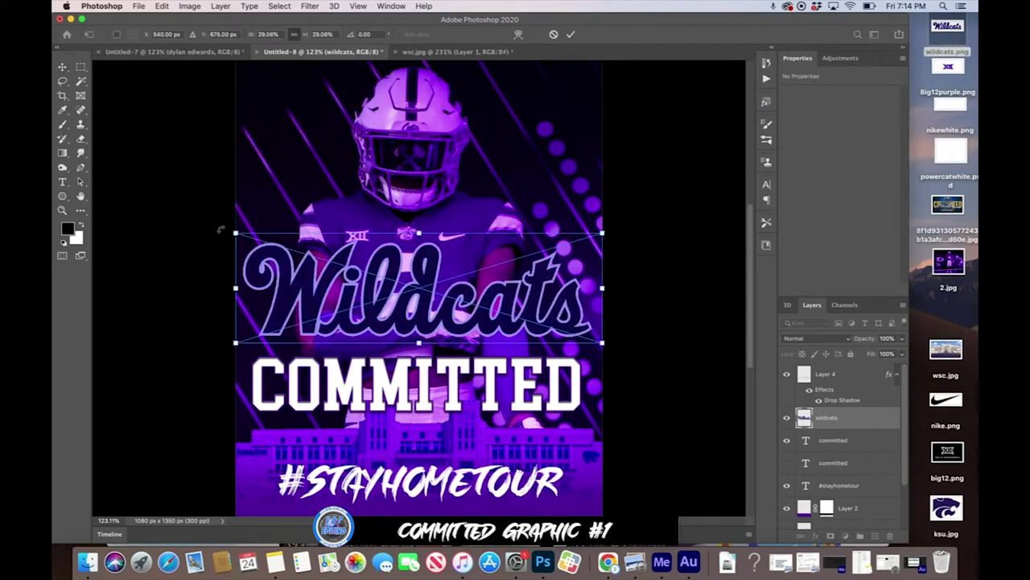
mouse_move(236, 233)
left_mouse_down()
mouse_move(536, 327)
mouse_move(537, 338)
left_mouse_up()
key("Return")
key("super+plus")
key("super+plus")
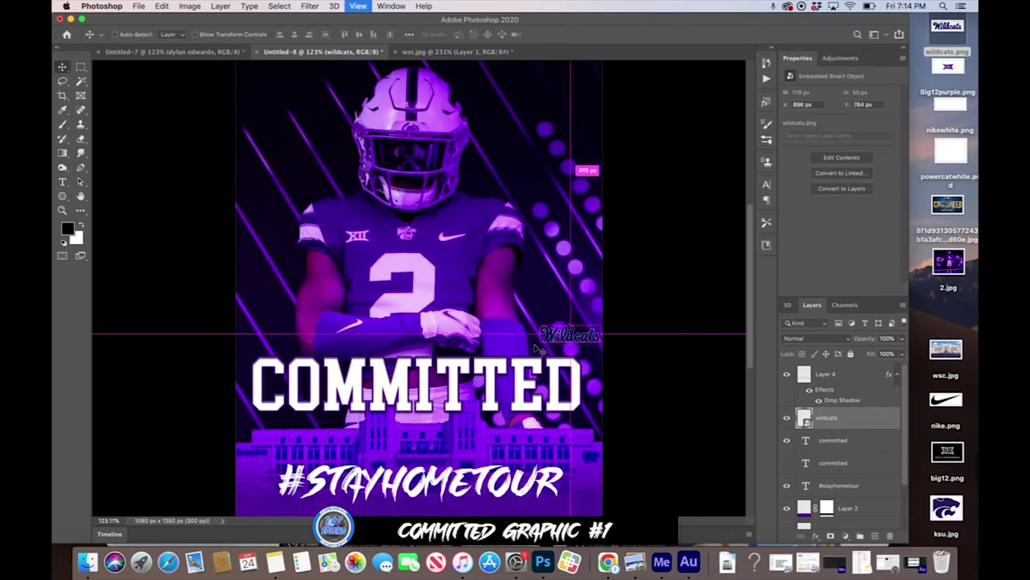
key("super+plus")
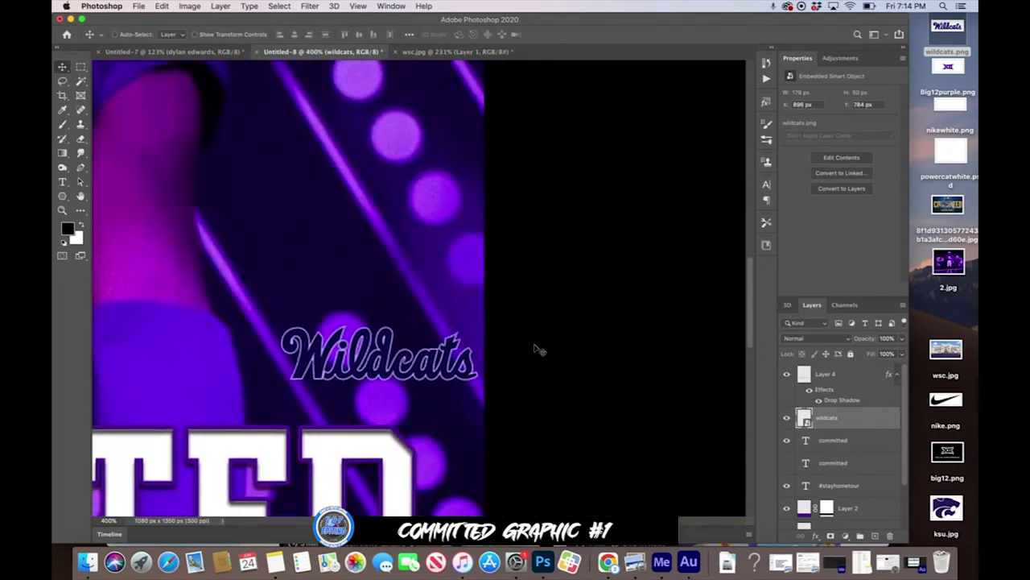
key("super+plus")
key("super+plus")
left_click_drag(473, 219, 473, 435)
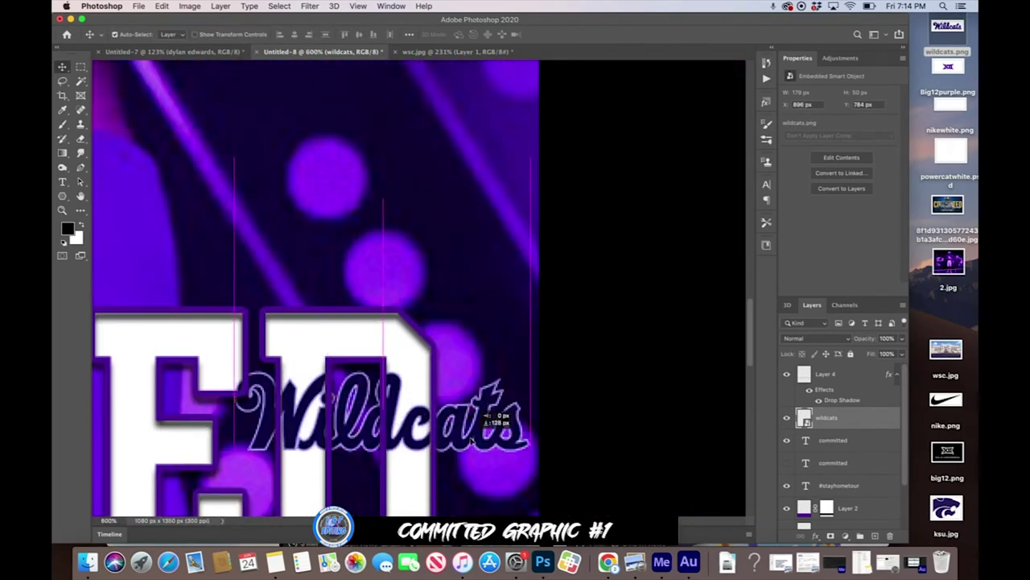
scroll(474, 441, "down", 5)
left_click_drag(457, 161, 461, 475)
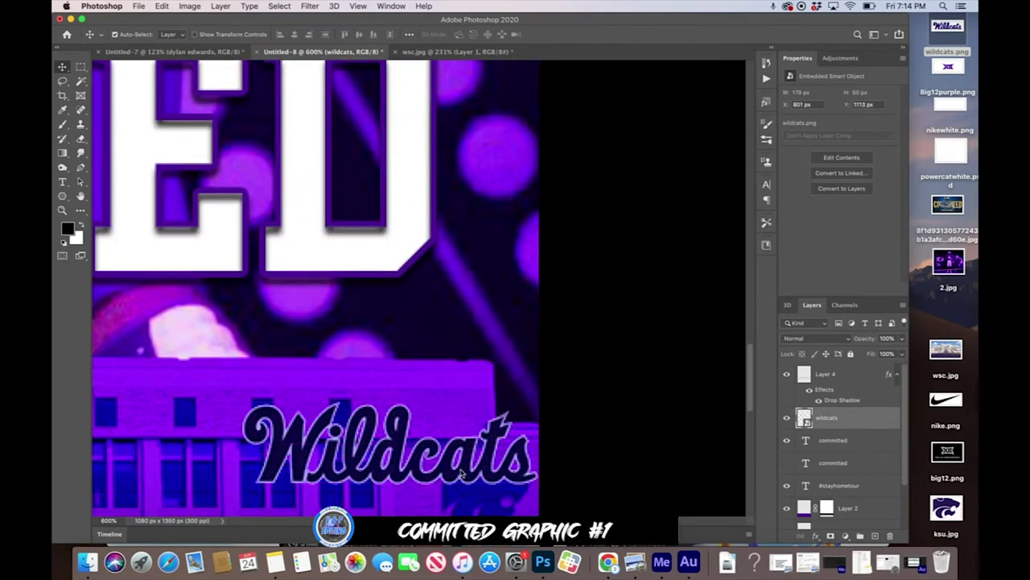
scroll(461, 475, "down", 6)
mouse_move(452, 171)
left_mouse_down()
mouse_move(475, 398)
mouse_move(443, 467)
left_mouse_up()
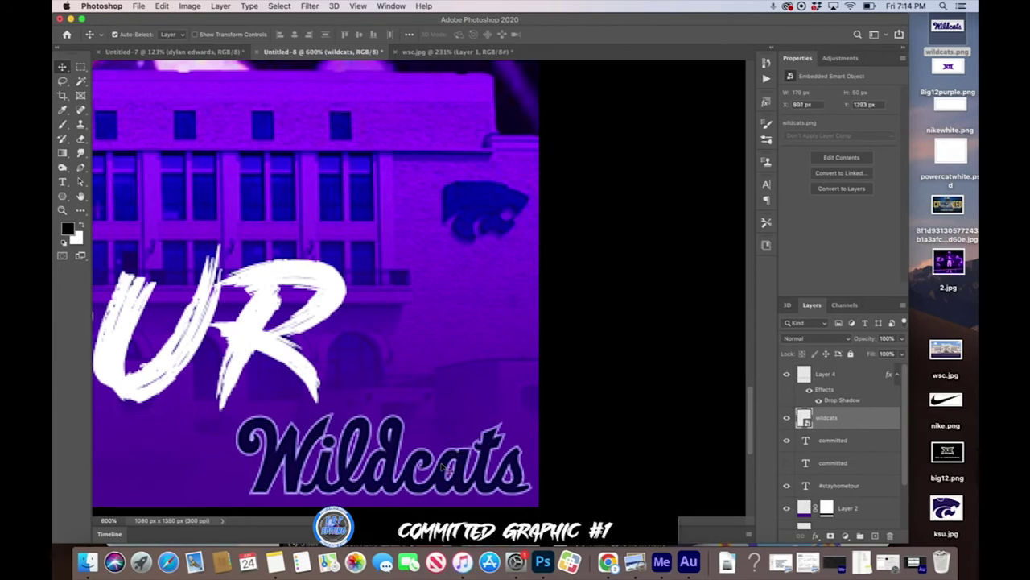
Step: Sample a light lavender background colour and the Wildcats navy as foreground colour
left_click(80, 240)
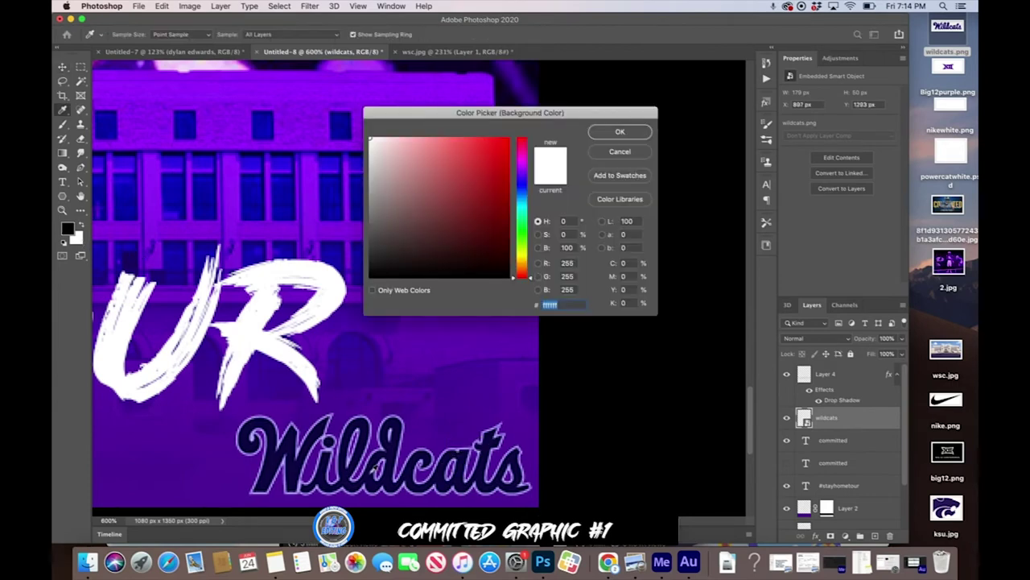
left_click(340, 454)
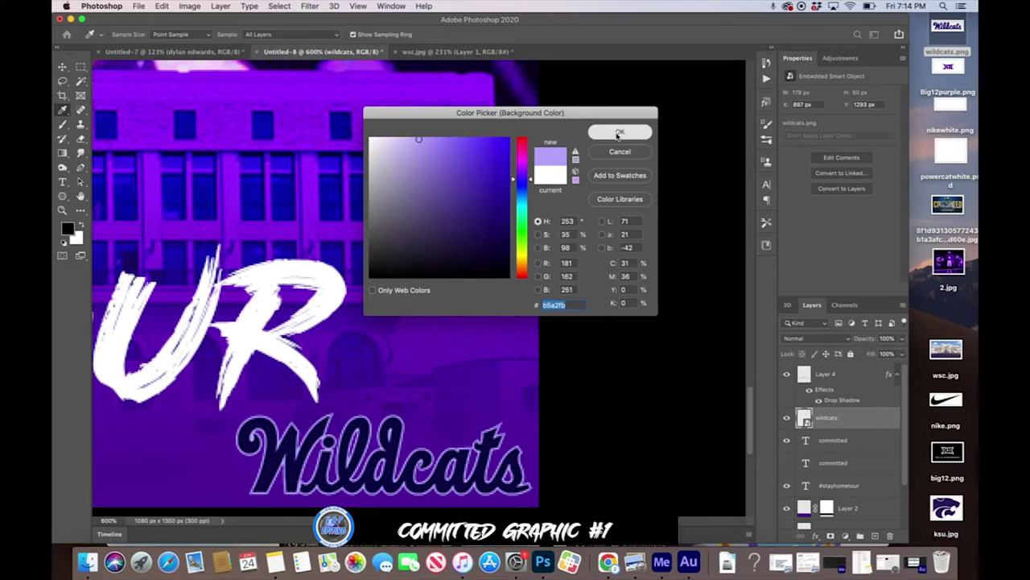
left_click(620, 131)
left_click(69, 232)
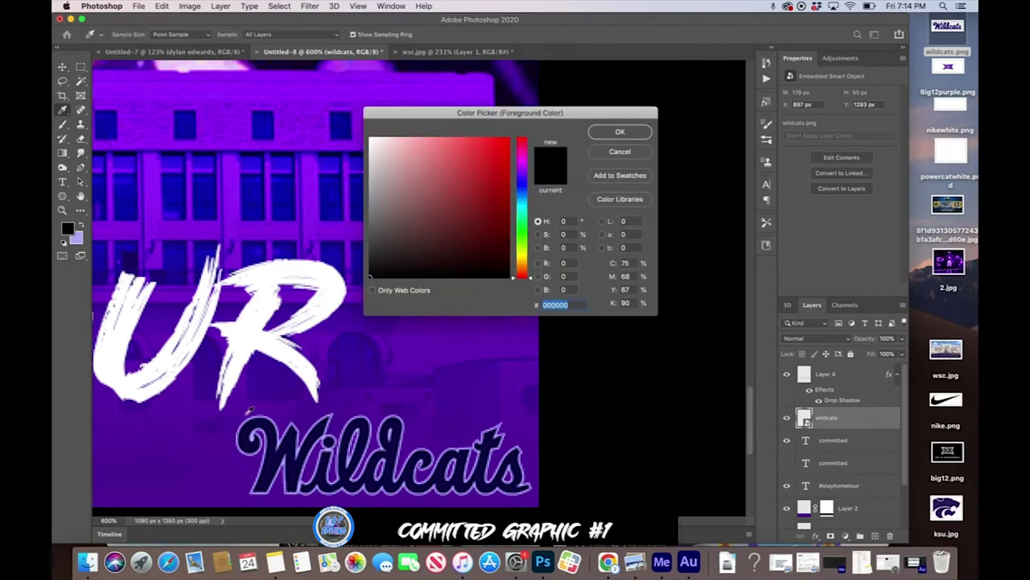
left_click(294, 451)
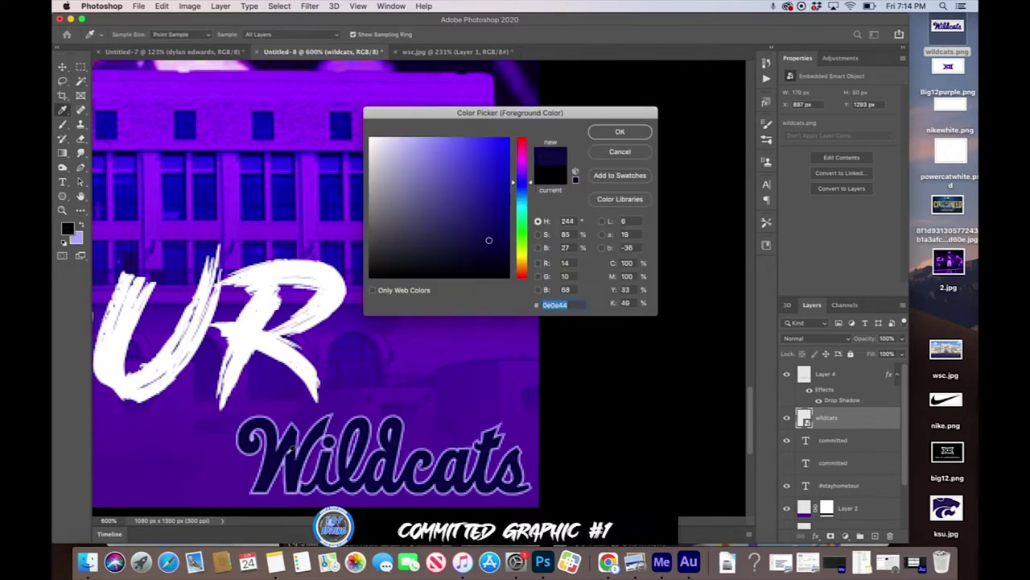
left_click(638, 155)
key("v")
key("ctrl+0")
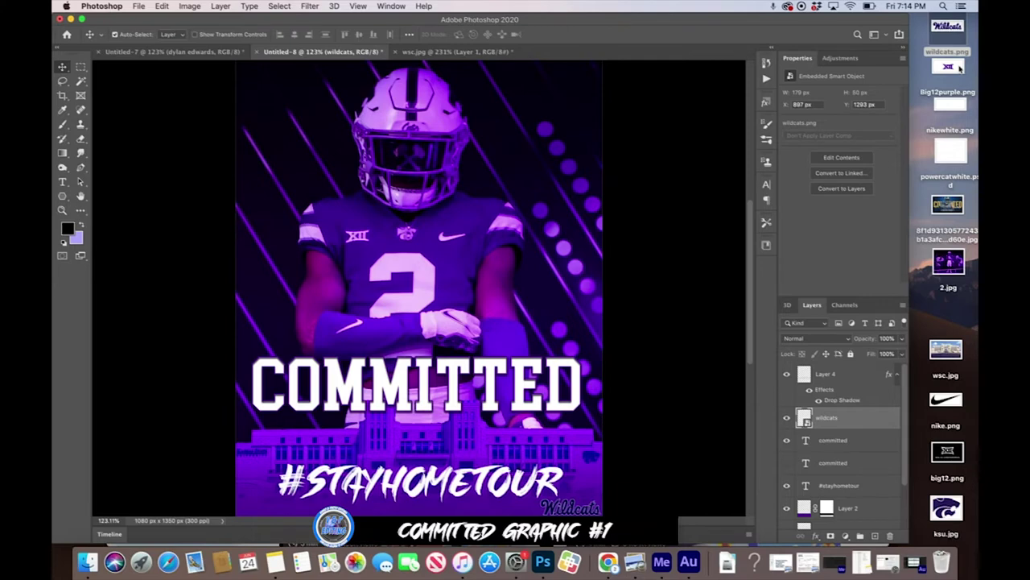
Step: Place Big12purple.png on the poster and sample a purple foreground colour
left_click_drag(960, 70, 563, 128)
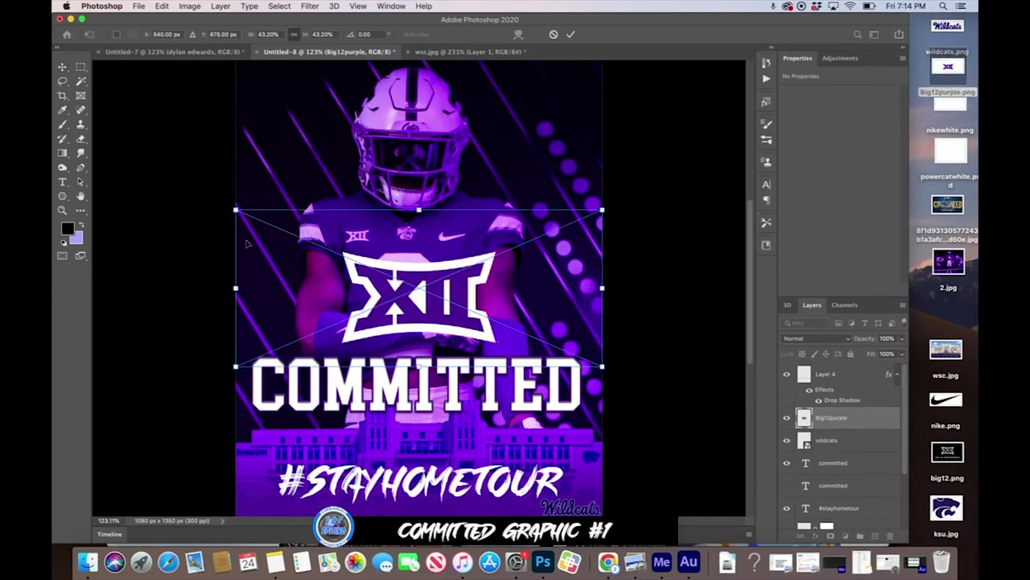
key("Return")
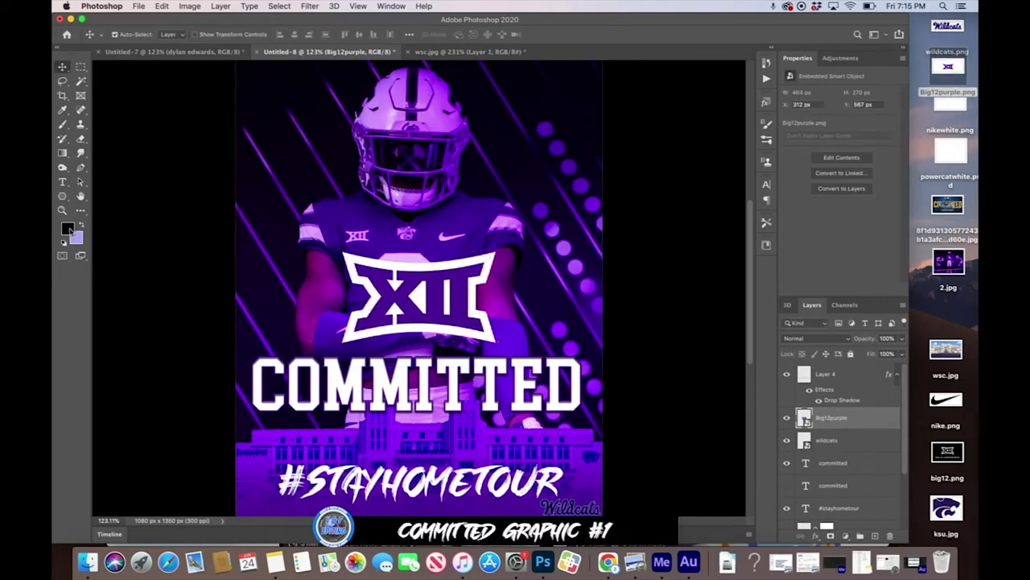
left_click(68, 229)
left_click(383, 314)
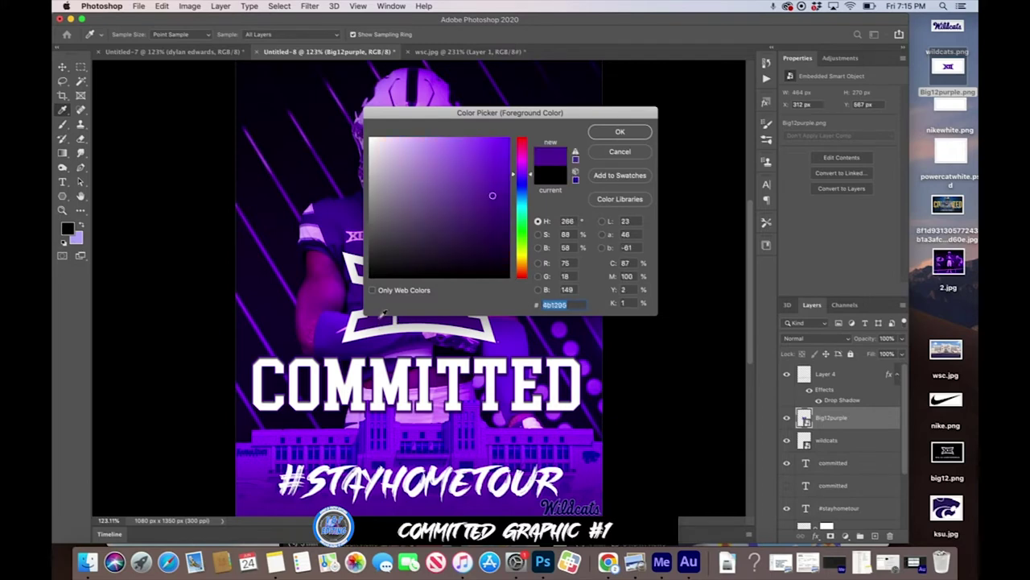
left_click(640, 131)
Step: Shrink the Big 12 logo into the top-right corner, then enlarge it slightly
key("ctrl+t")
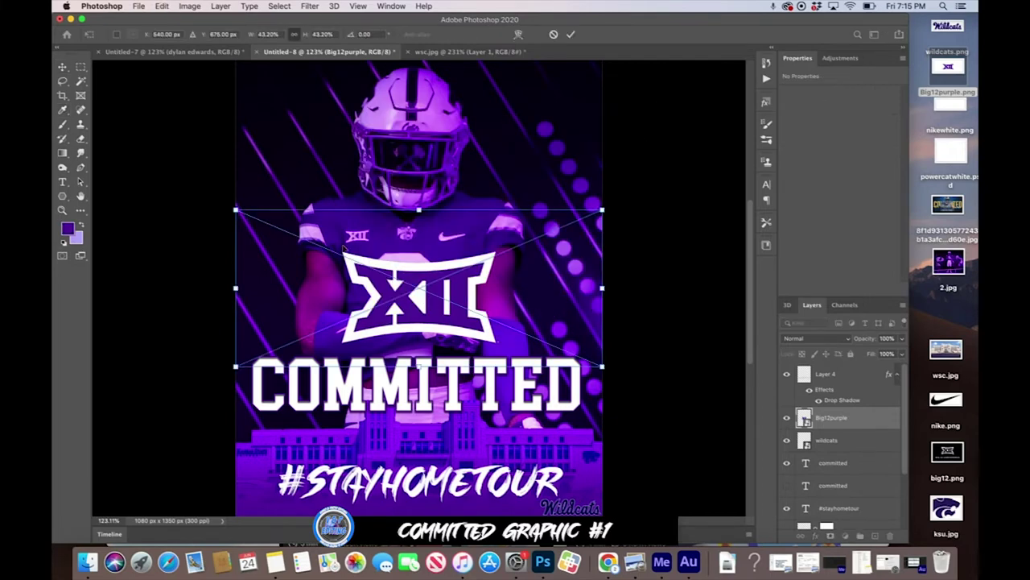
left_click_drag(246, 215, 533, 330)
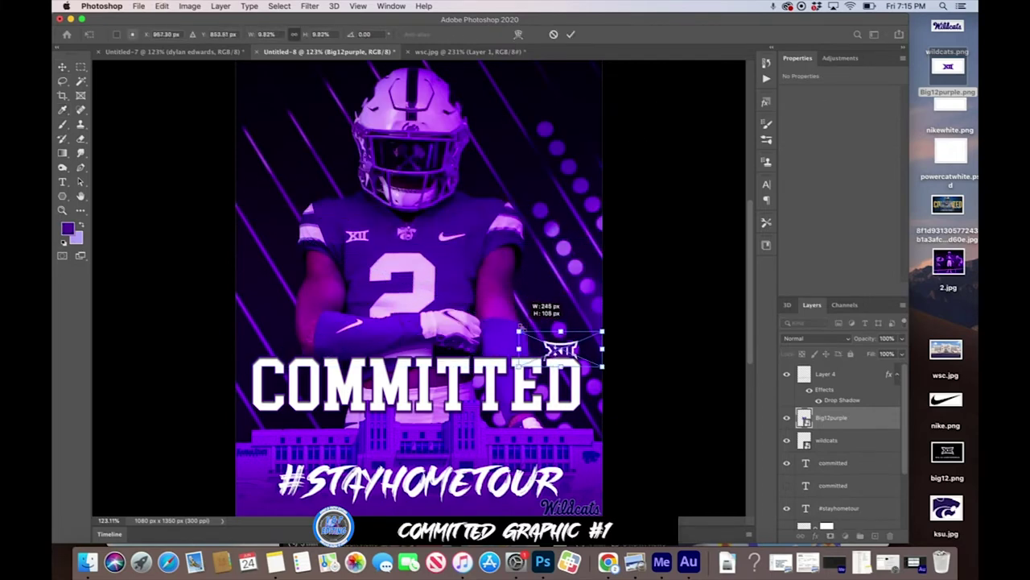
left_click_drag(582, 354, 577, 111)
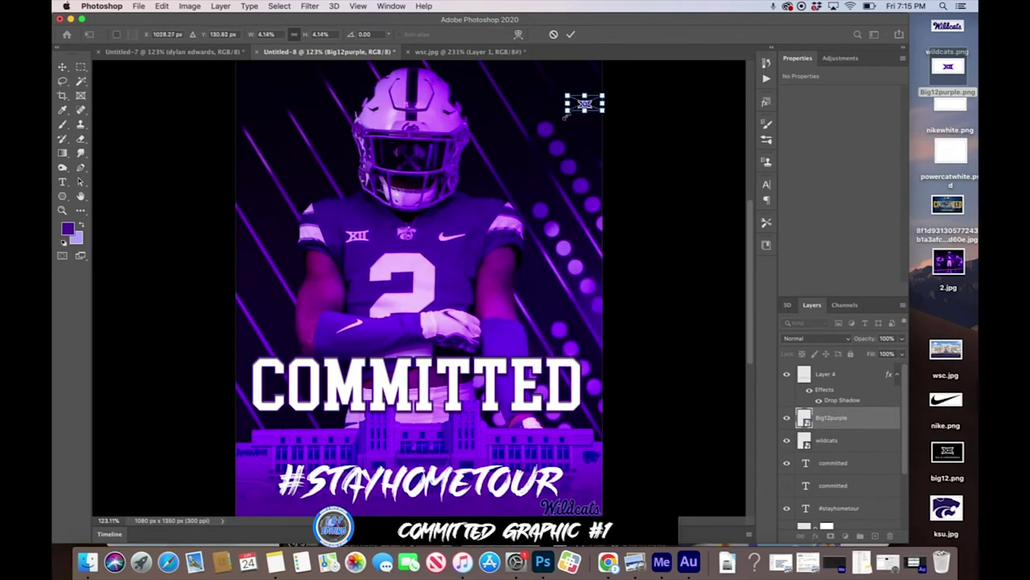
key("Return")
key("ctrl+plus")
key("ctrl+plus")
scroll(568, 120, "right", 10)
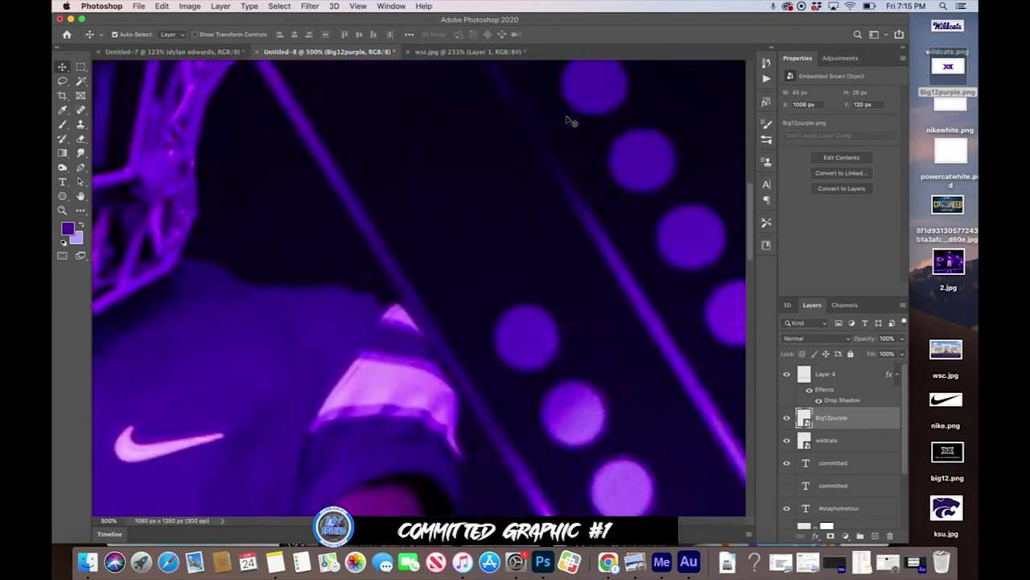
scroll(569, 121, "up", 5)
mouse_move(487, 211)
left_mouse_down()
mouse_move(493, 154)
mouse_move(505, 159)
left_mouse_up()
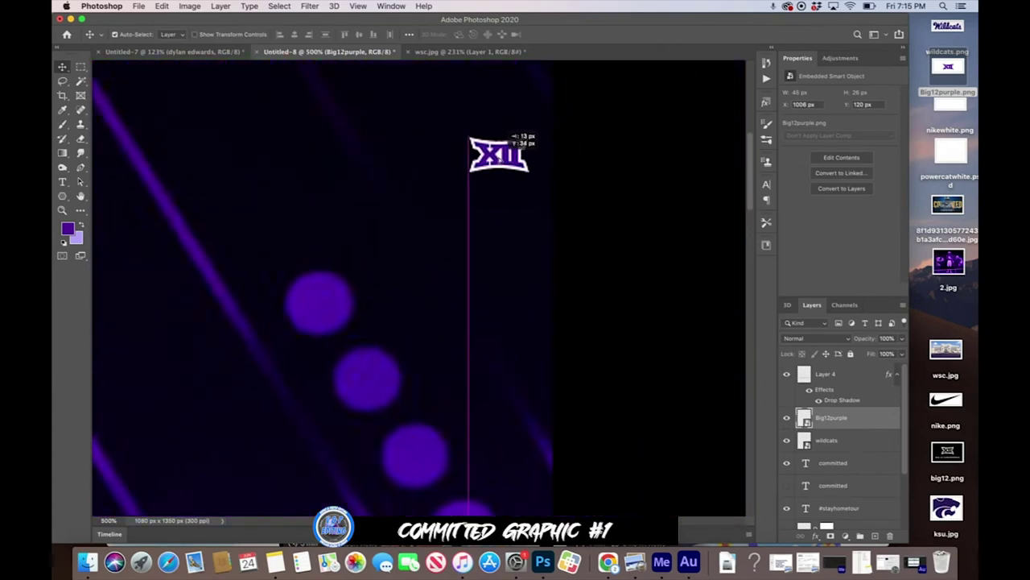
key("ctrl+t")
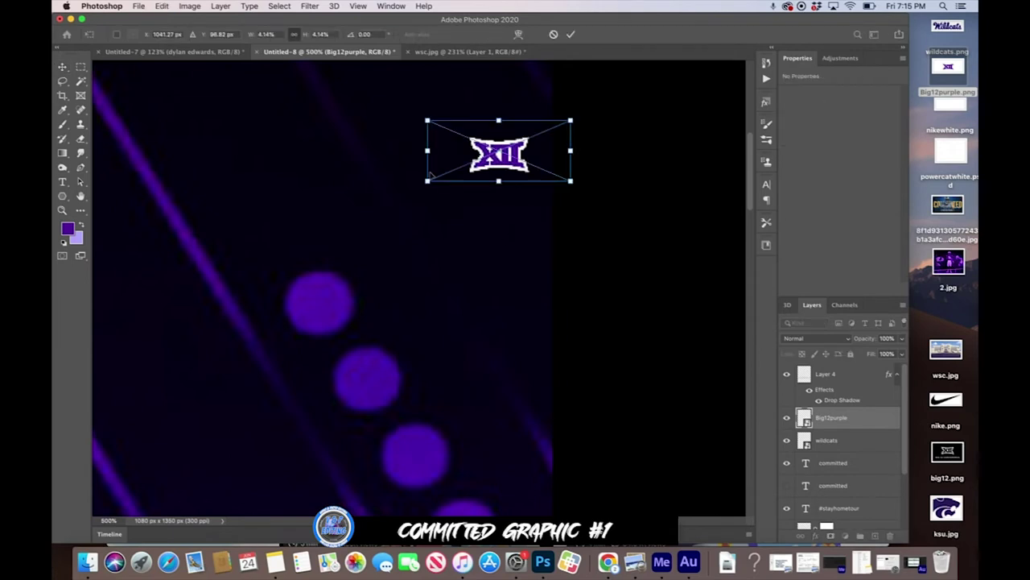
left_click_drag(426, 181, 399, 200)
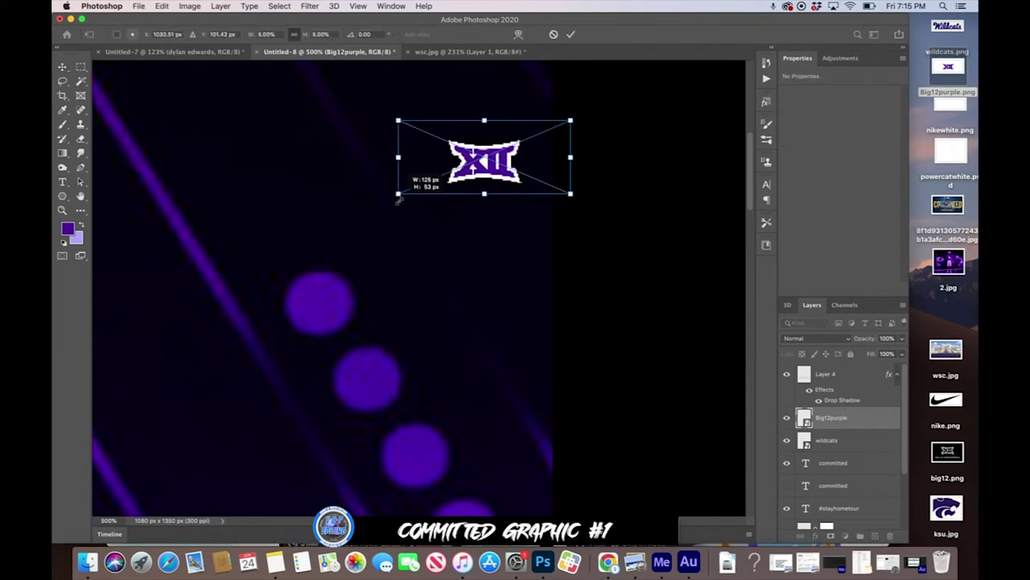
key("Return")
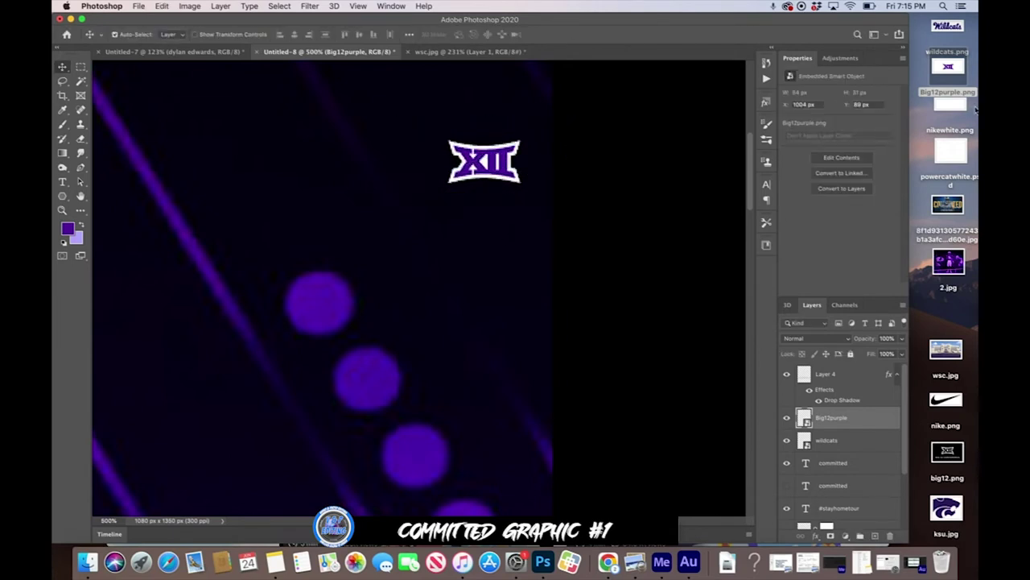
Step: Place powercatwhite.png and roughly scale it down near the top-right corner
left_click_drag(958, 151, 419, 257)
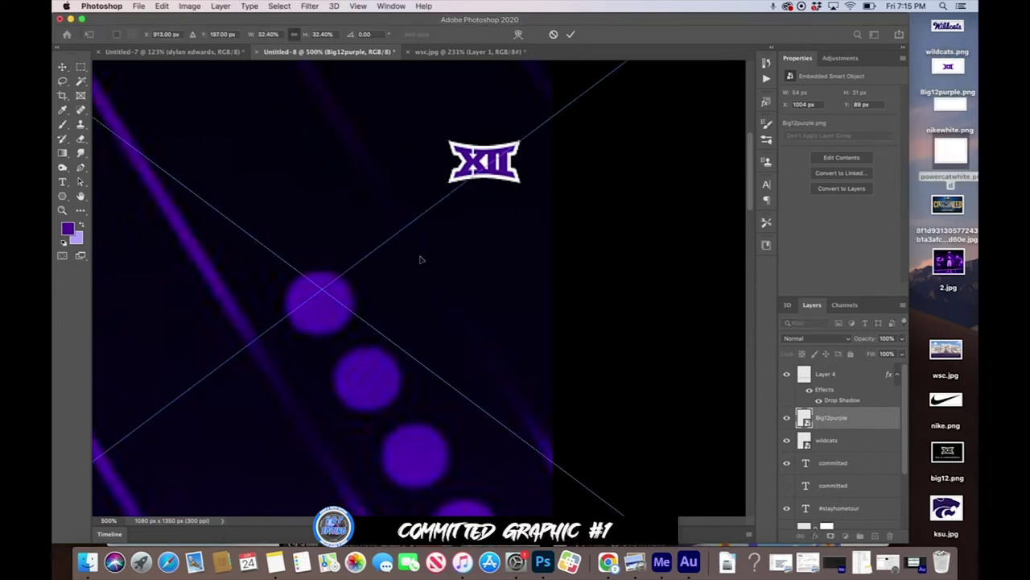
key("ctrl+0")
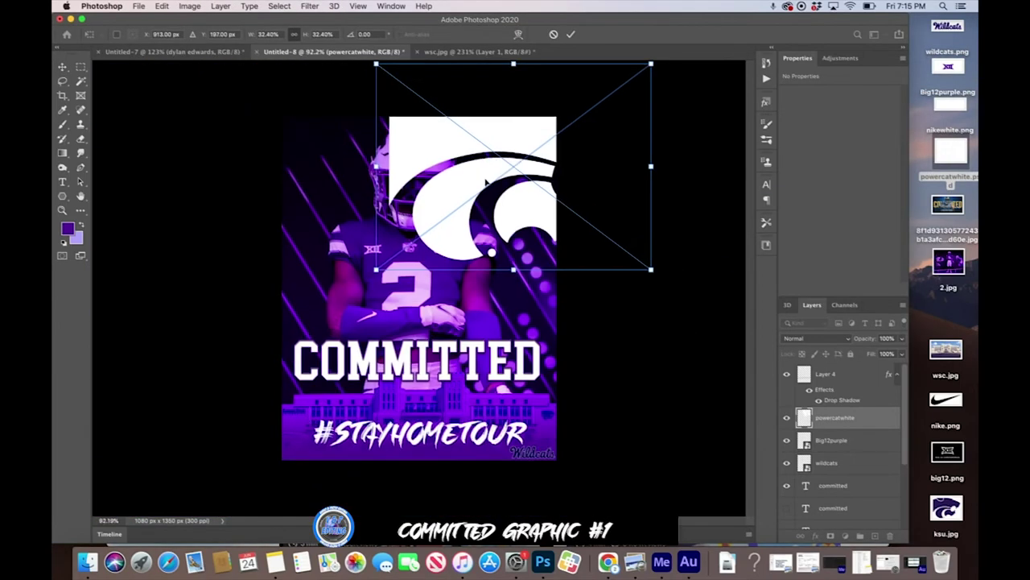
mouse_move(508, 281)
left_mouse_down()
mouse_move(514, 124)
mouse_move(552, 158)
left_mouse_up()
mouse_move(523, 124)
left_mouse_down()
mouse_move(520, 78)
mouse_move(517, 153)
mouse_move(544, 141)
left_mouse_up()
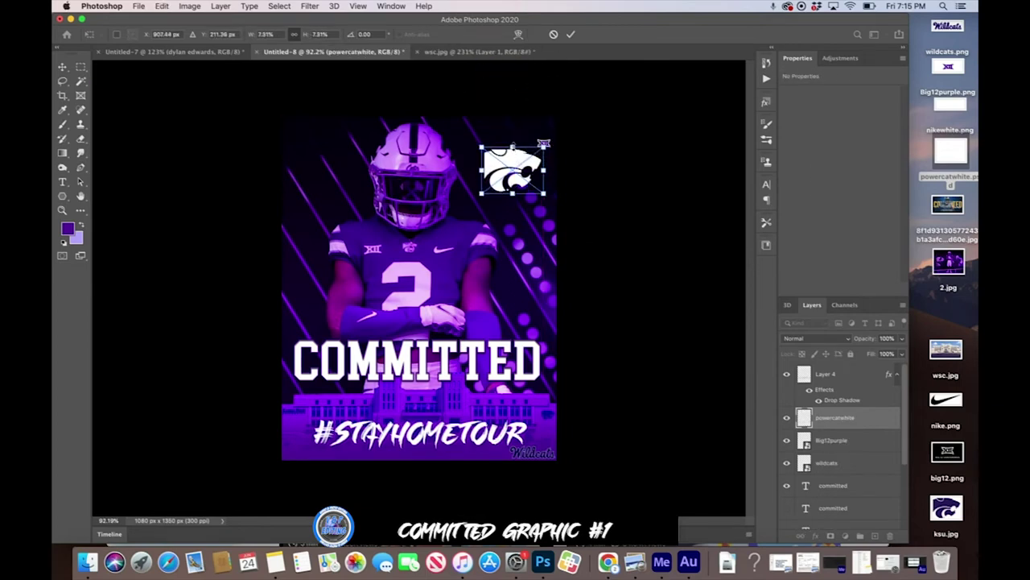
Step: Shrink the Powercat logo further and position it just above the Big XII logo
key("super+plus")
key("super+plus")
key("super+plus")
key("super+plus")
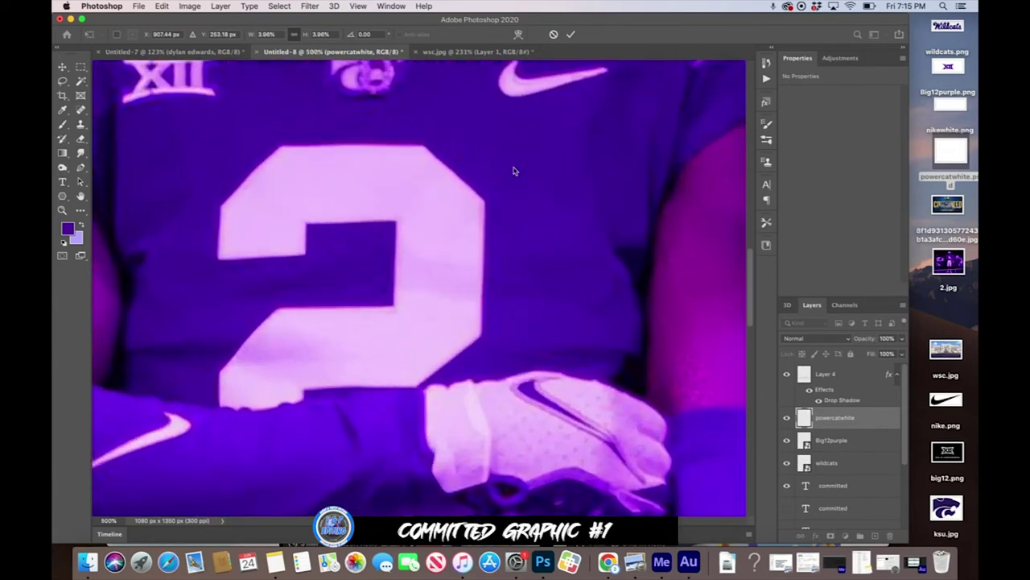
key("super+plus")
scroll(419, 287, "up", 10)
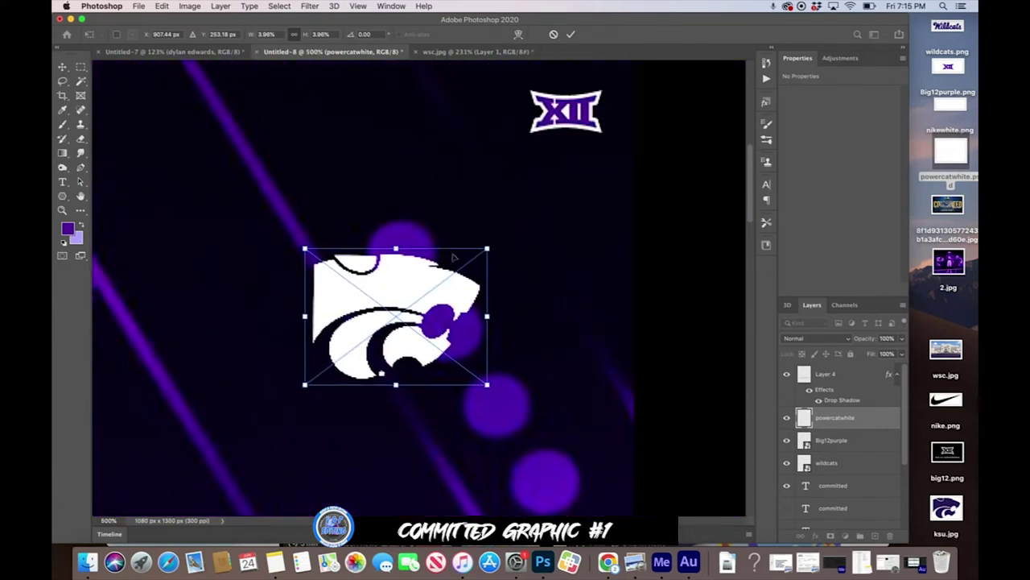
left_click_drag(427, 291, 567, 161)
scroll(545, 187, "up", 5)
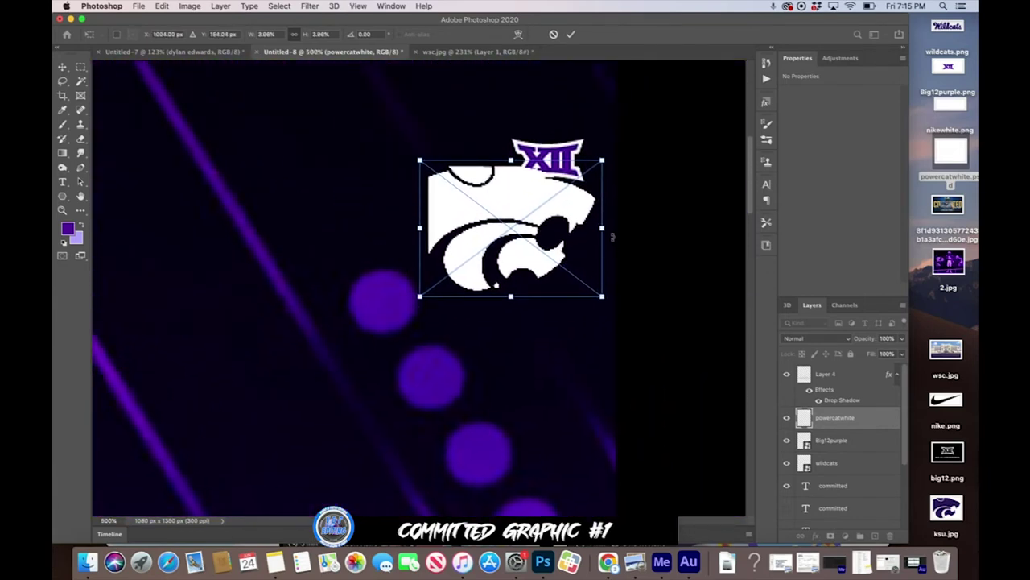
left_click_drag(608, 228, 590, 229)
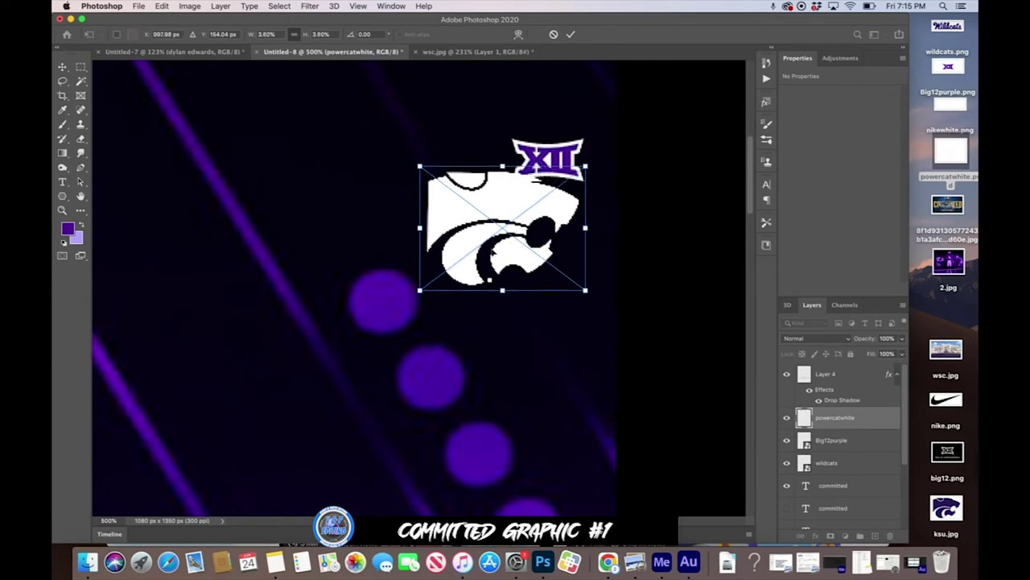
mouse_move(418, 227)
left_mouse_down()
mouse_move(510, 228)
mouse_move(554, 93)
left_mouse_up()
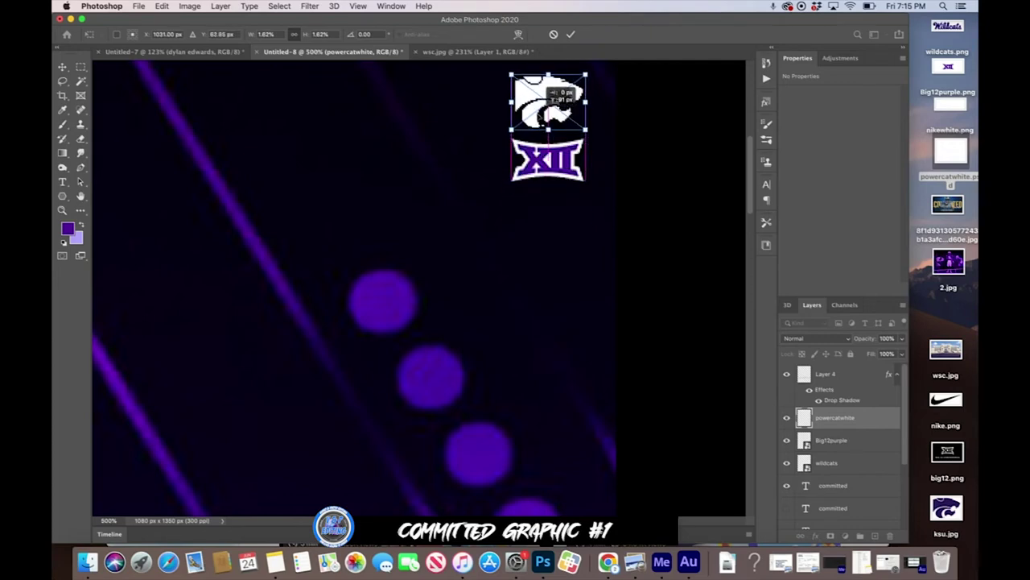
key("Return")
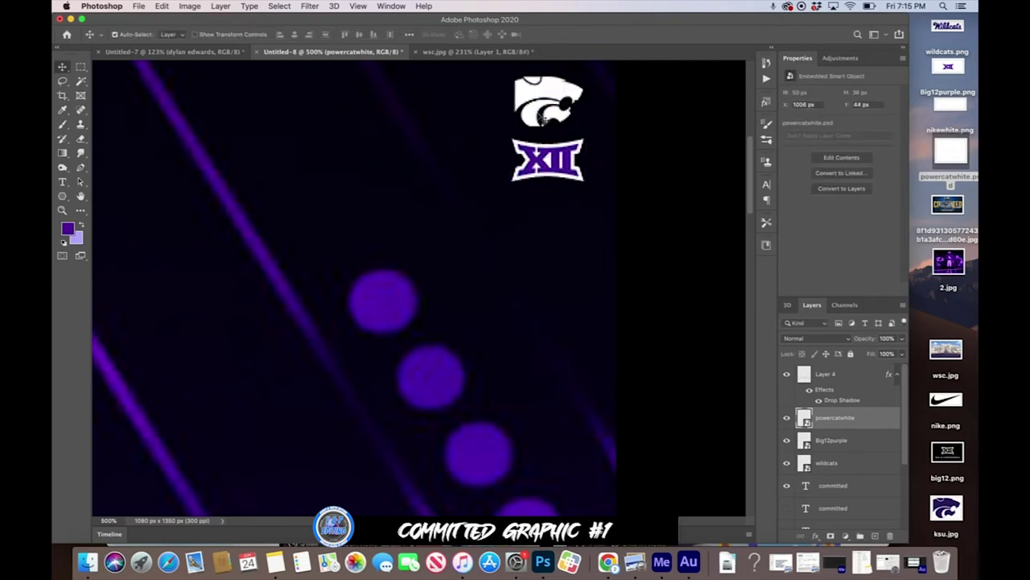
key("super+0")
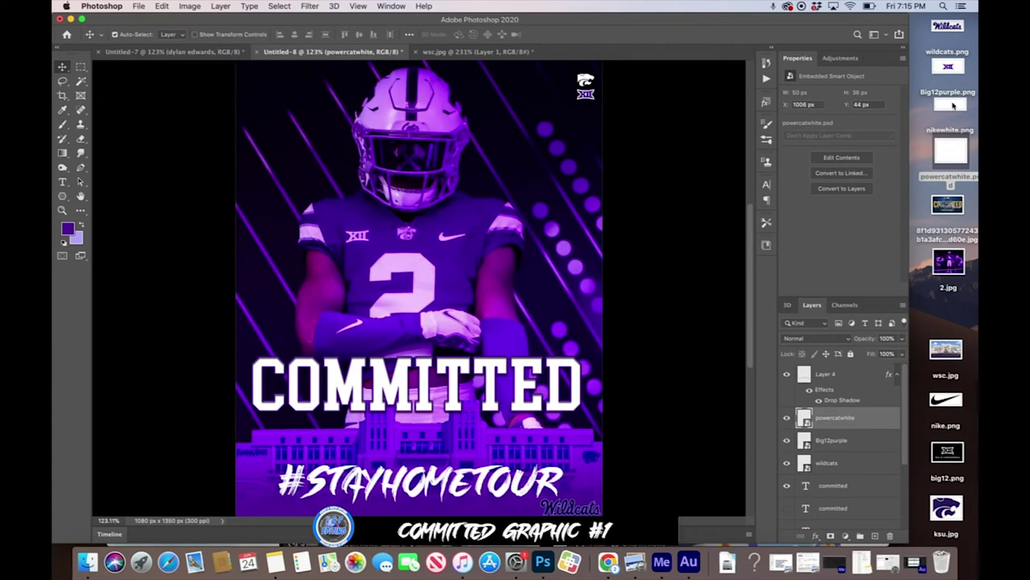
Step: Place nikewhite.png as a small swoosh just beneath the Big XII logo, top-right
left_click_drag(951, 149, 400, 246)
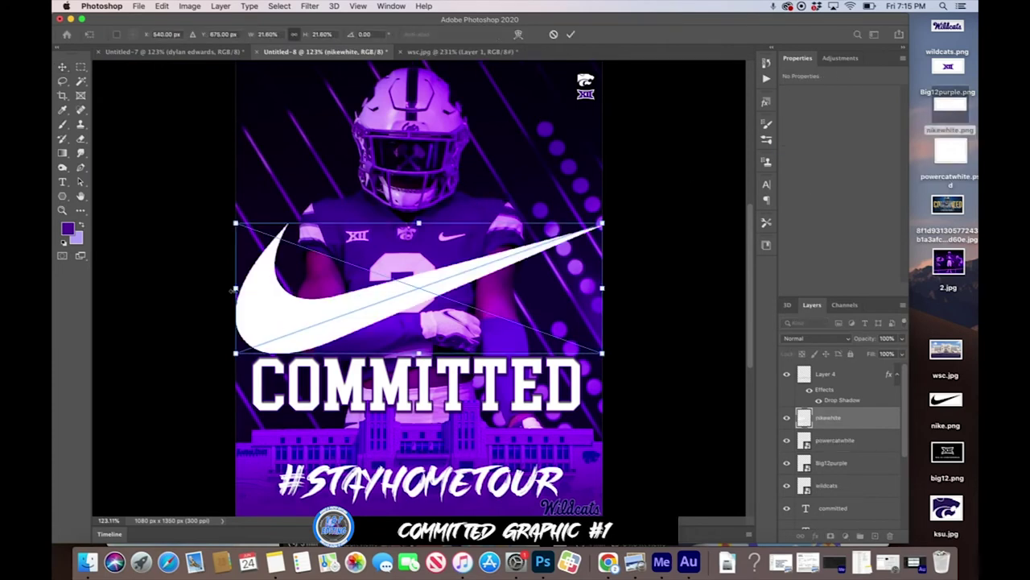
left_click_drag(233, 289, 549, 281)
key("super+equal")
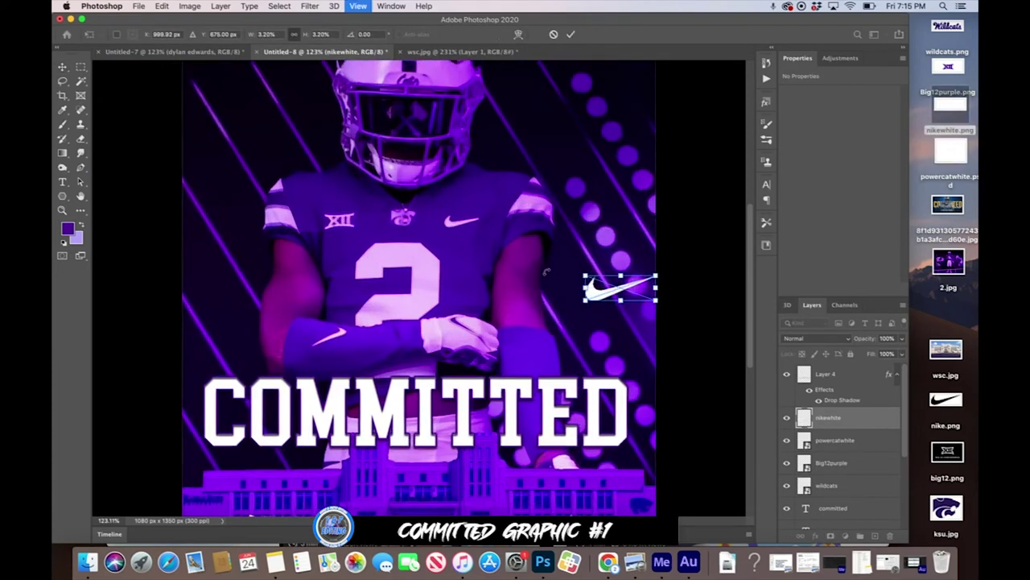
key("super+equal")
key("super+equal")
key("super+equal")
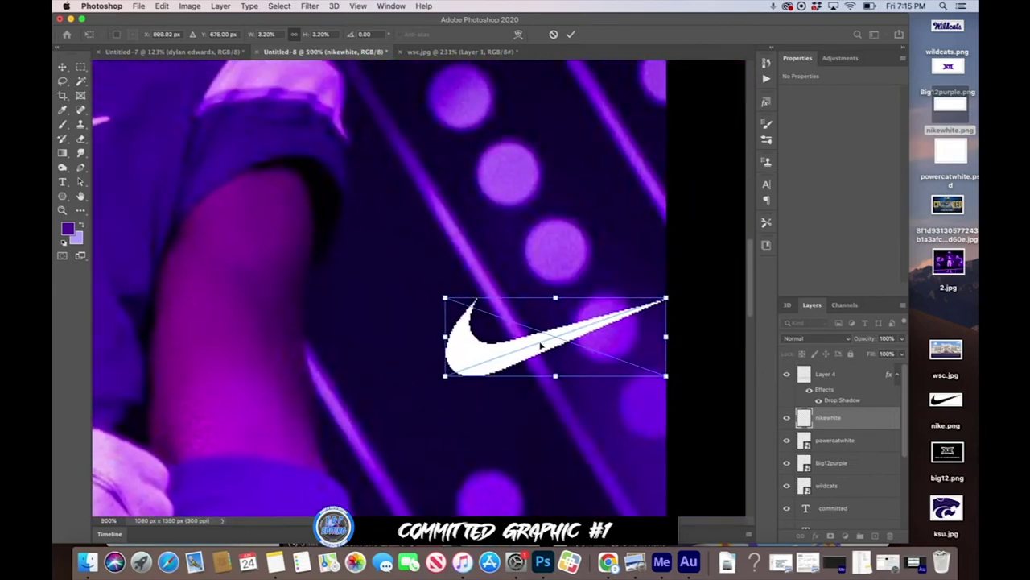
left_click_drag(541, 345, 533, 127)
left_click_drag(552, 390, 562, 345)
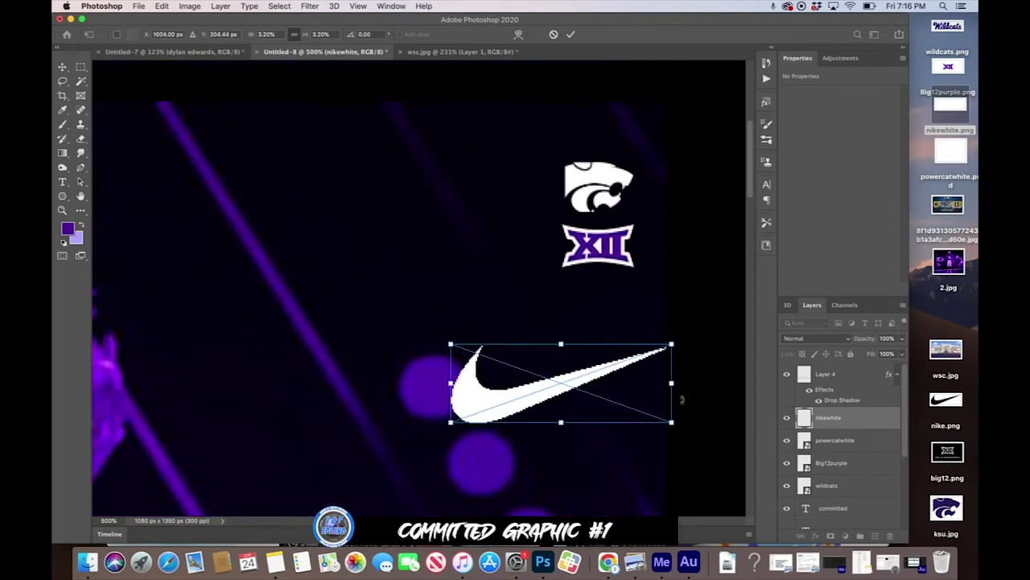
left_click_drag(672, 378, 636, 380)
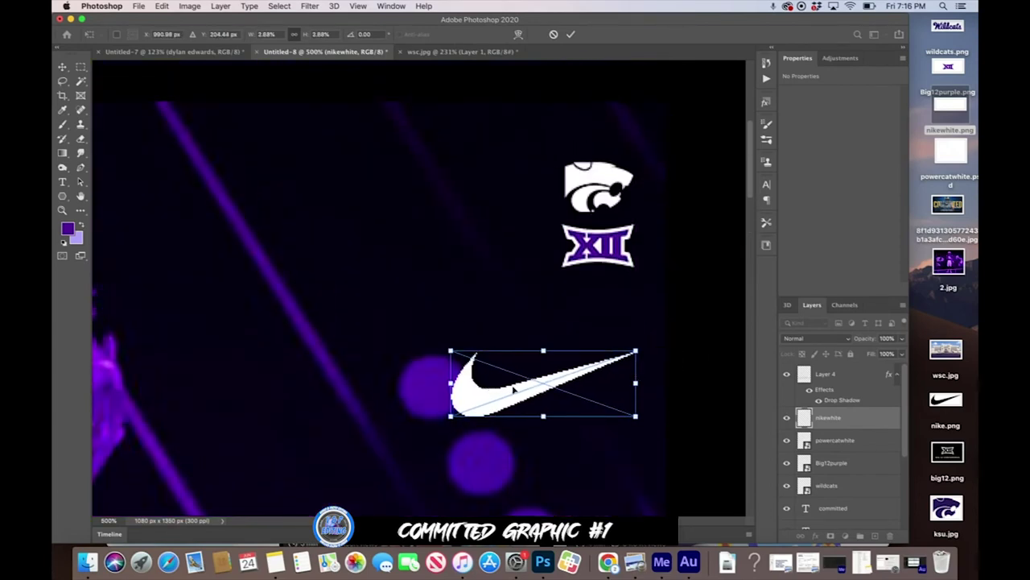
left_click_drag(453, 383, 565, 389)
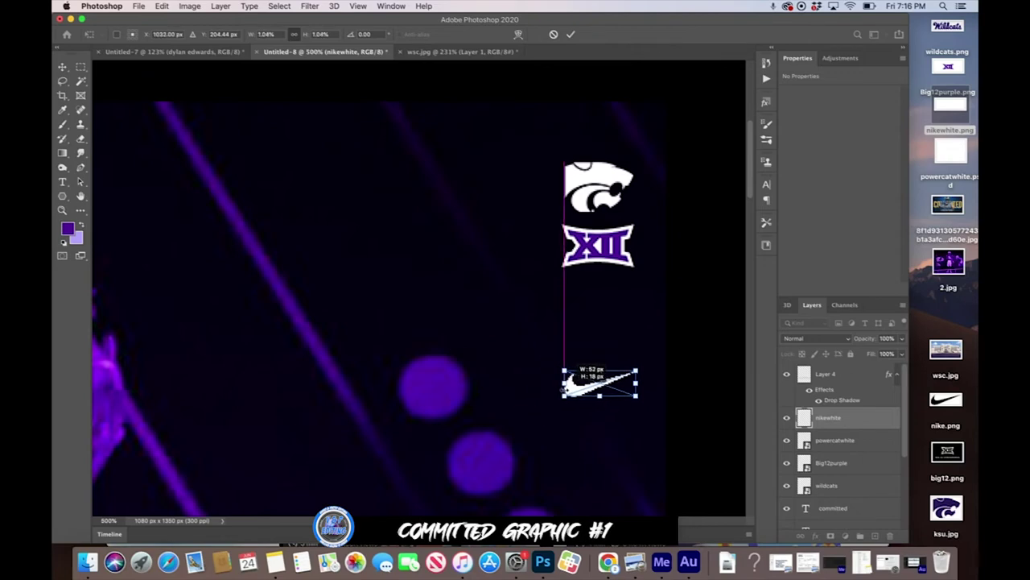
left_click_drag(598, 384, 599, 287)
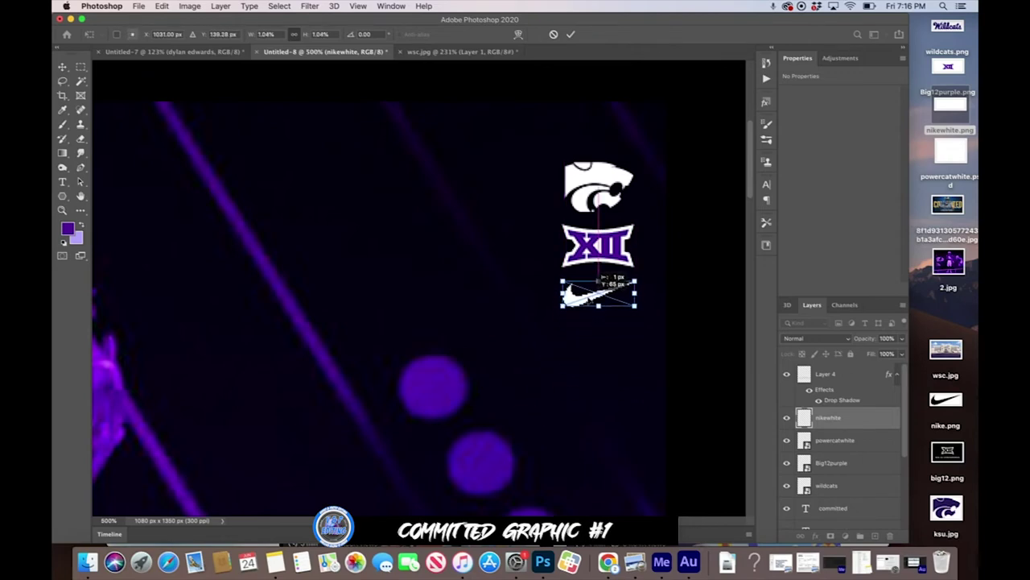
key("Return")
key("ctrl+0")
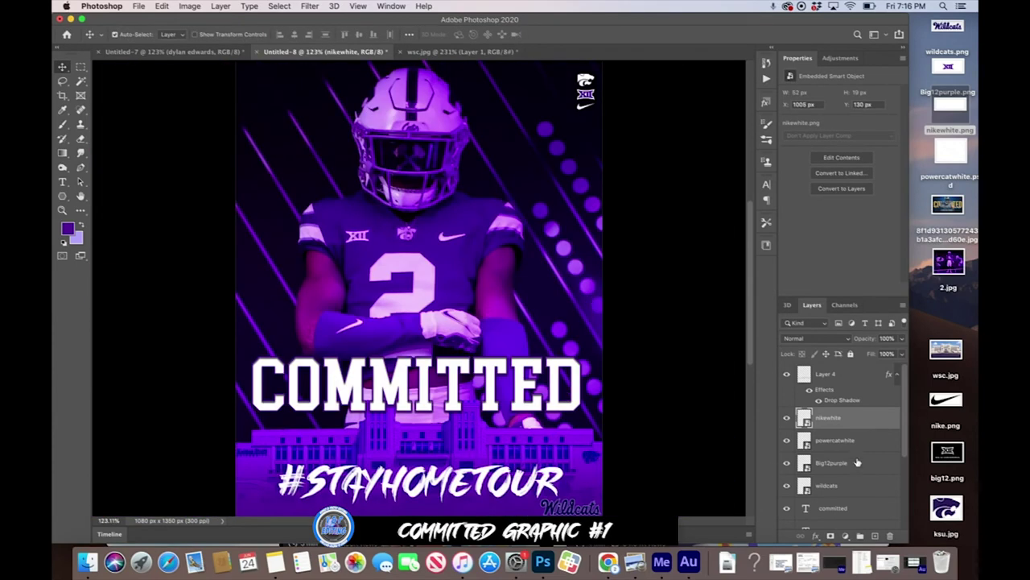
Step: Recolour the top COMMITTED text pale purple #b5a2fb
double_click(552, 389)
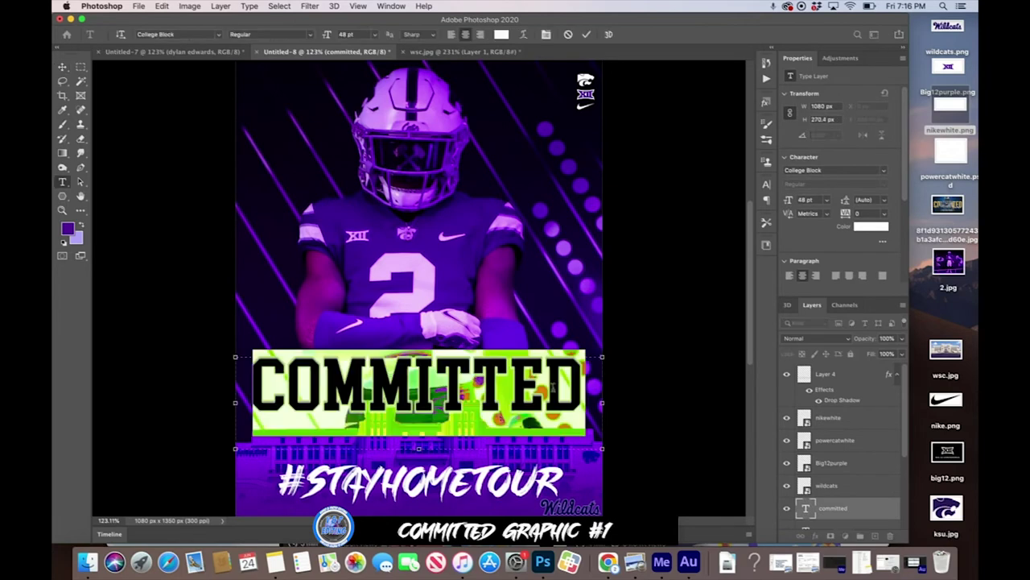
left_click(502, 35)
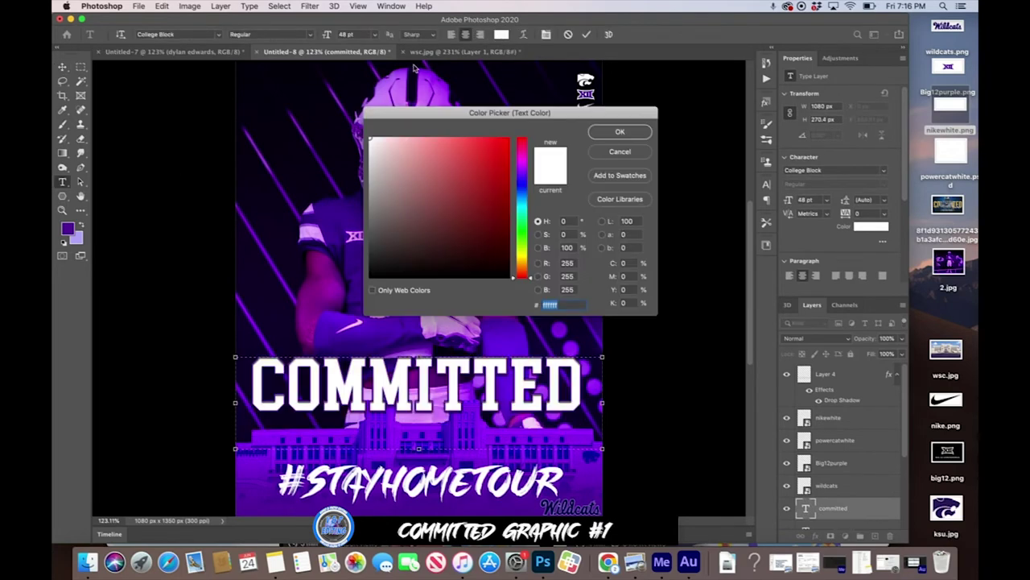
left_click(522, 179)
left_click(418, 138)
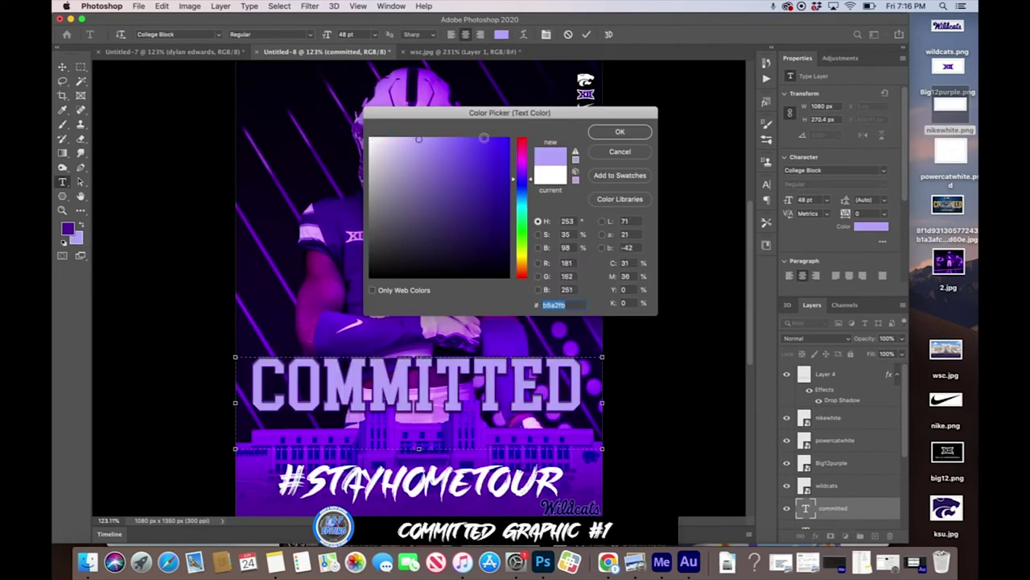
left_click(645, 133)
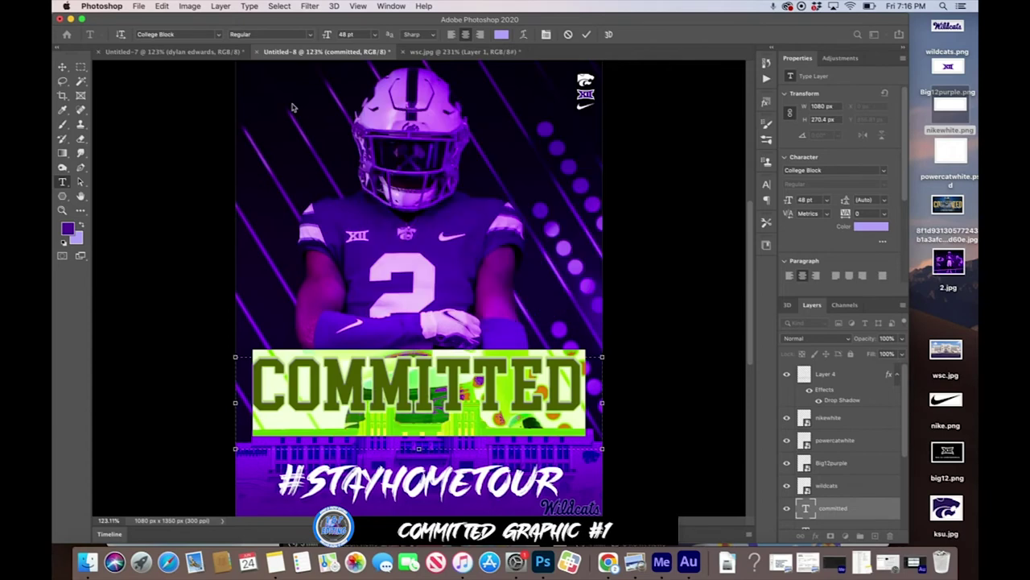
left_click(62, 66)
Step: Move the second COMMITTED text layer below Layer 3 in the layer stack
scroll(803, 450, "down", 2)
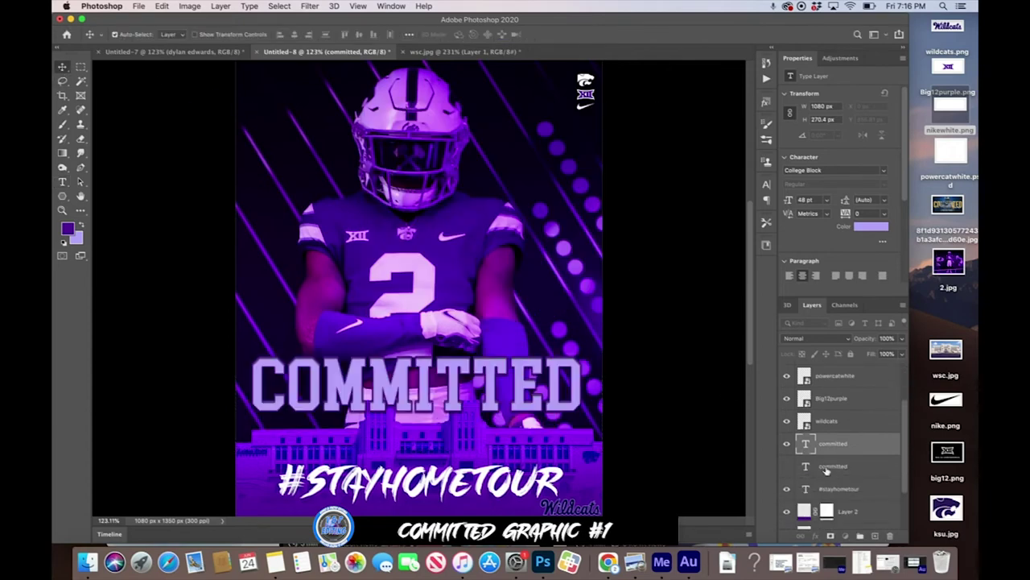
left_click(803, 472)
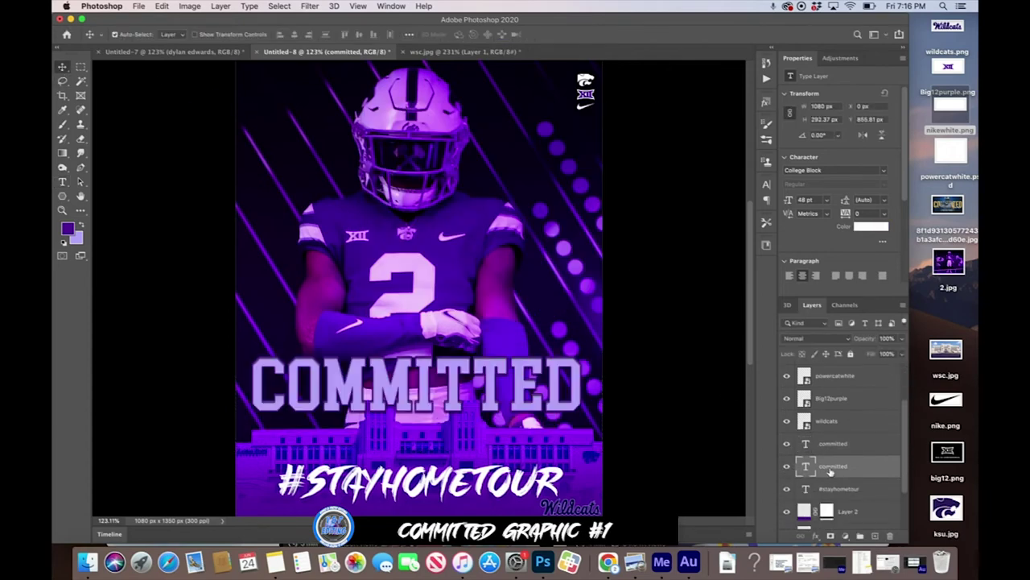
scroll(831, 472, "down", 3)
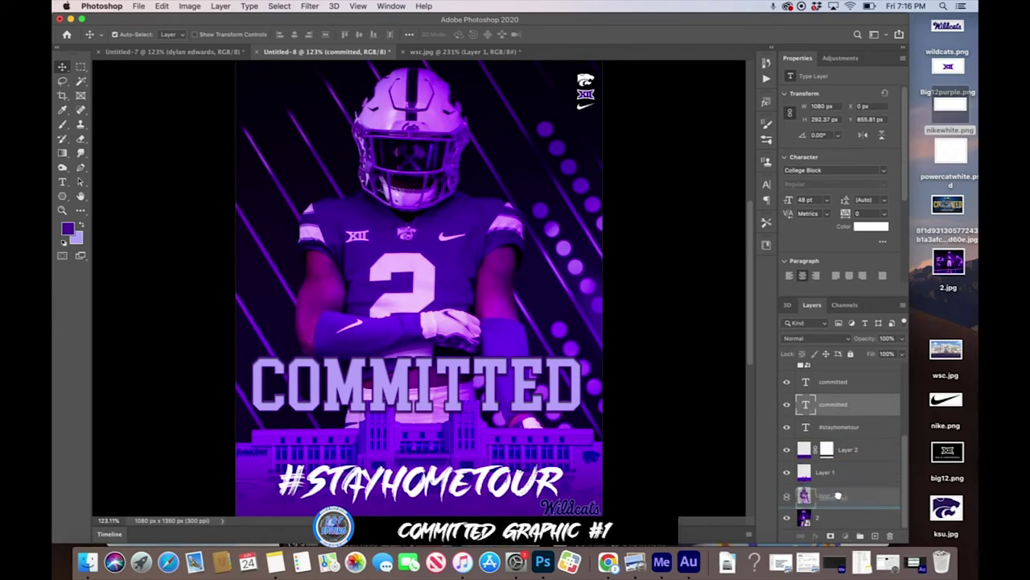
left_click_drag(839, 409, 837, 501)
left_click(841, 385)
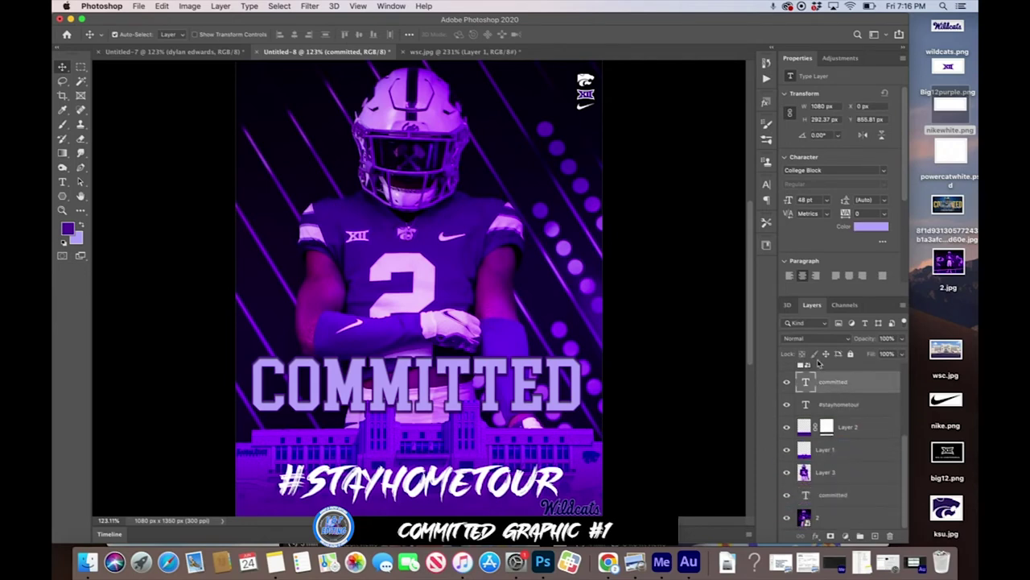
Step: Set the top COMMITTED layer's blend mode to Vivid Light
left_click(800, 339)
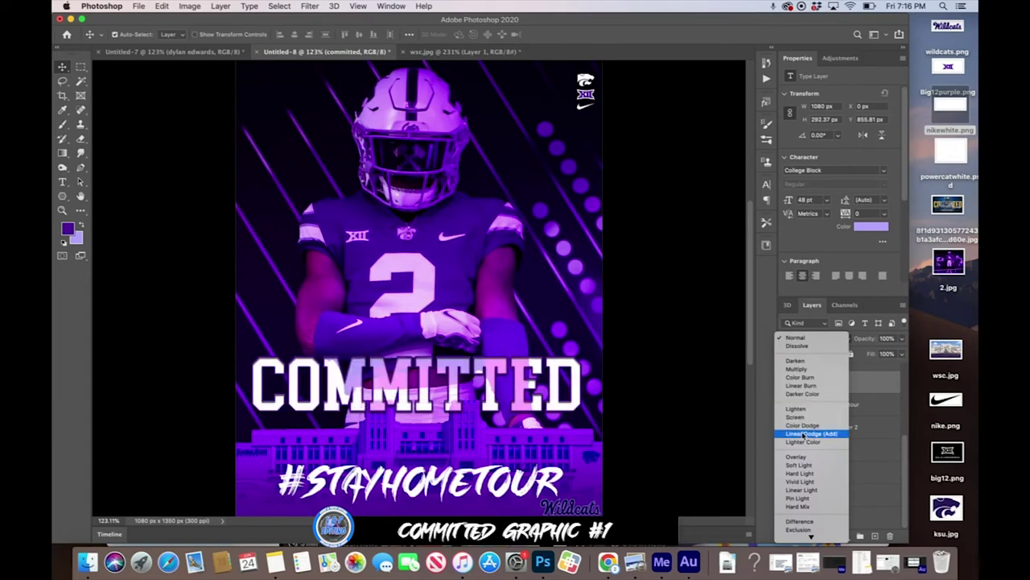
left_click(806, 484)
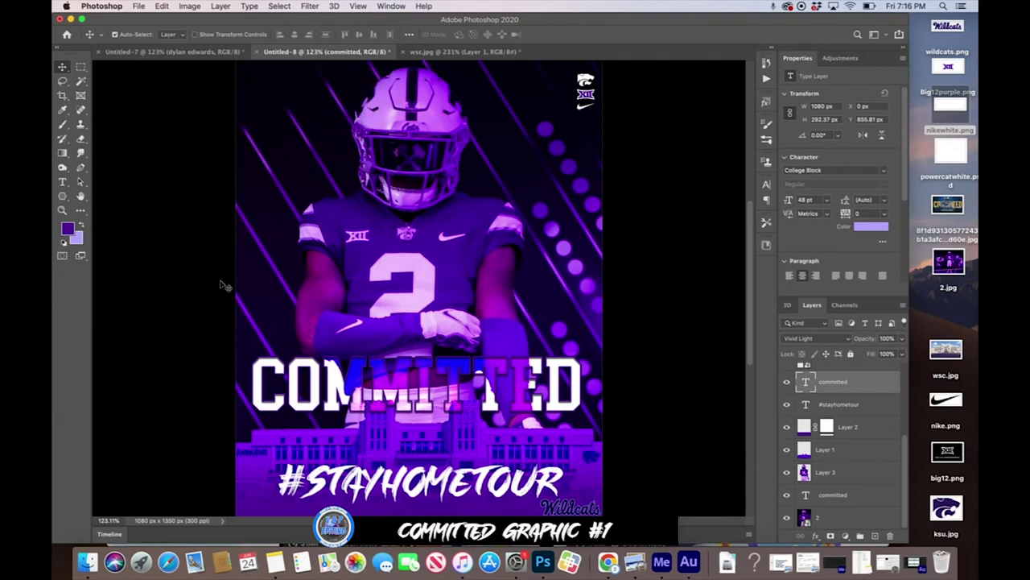
left_click(62, 182)
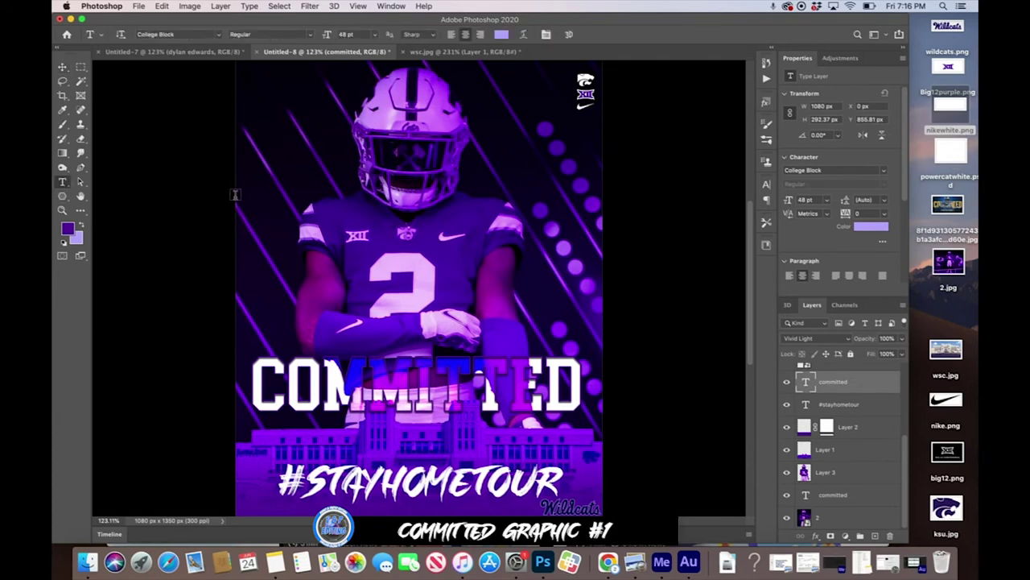
left_click_drag(236, 197, 518, 268)
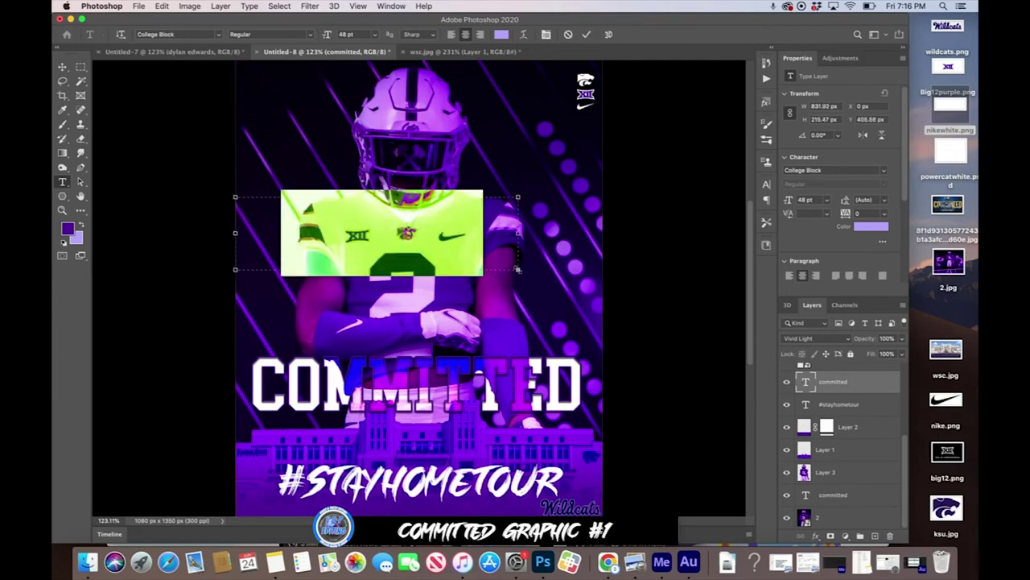
type("DYLAN")
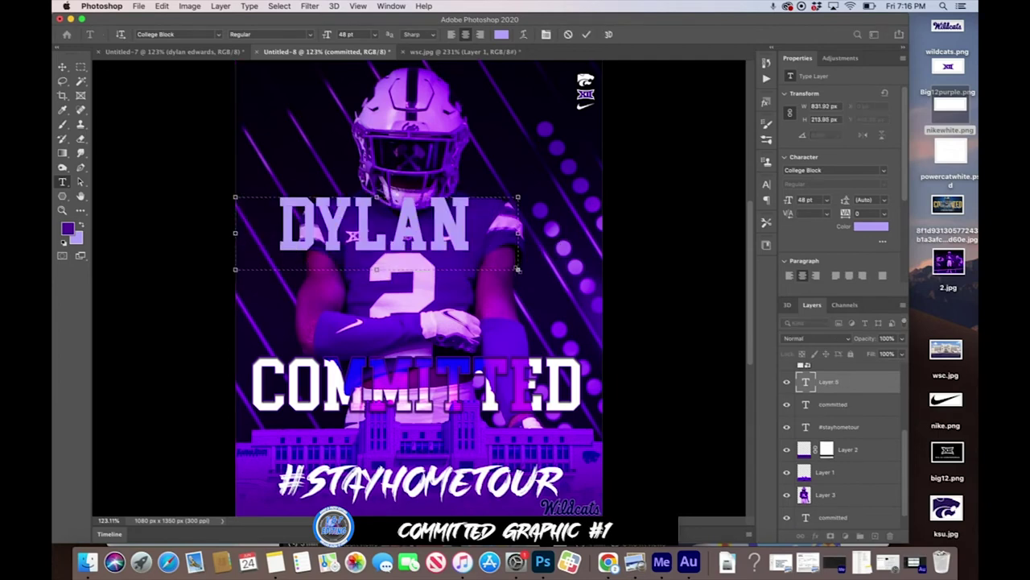
left_click_drag(520, 234, 703, 234)
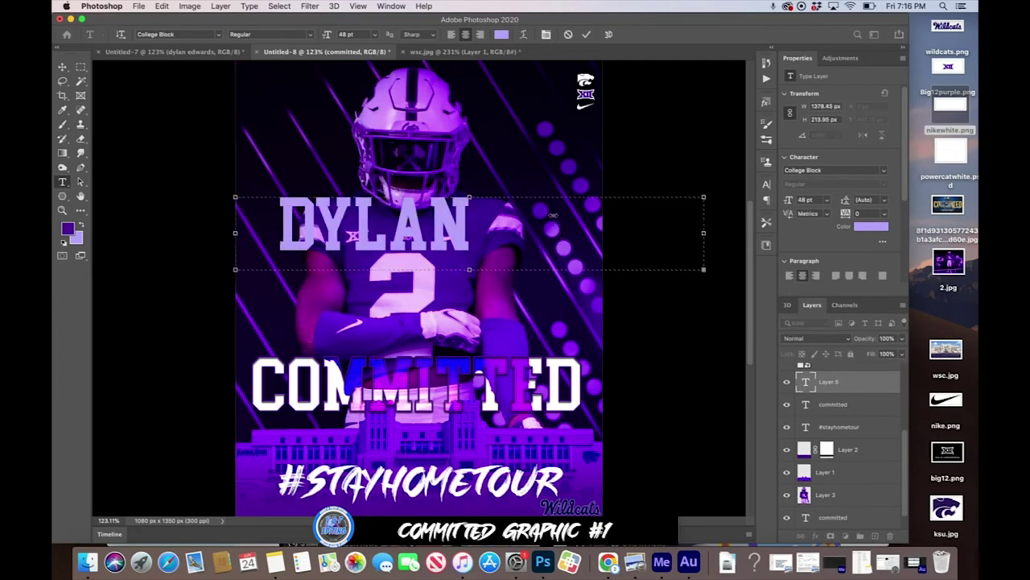
double_click(505, 228)
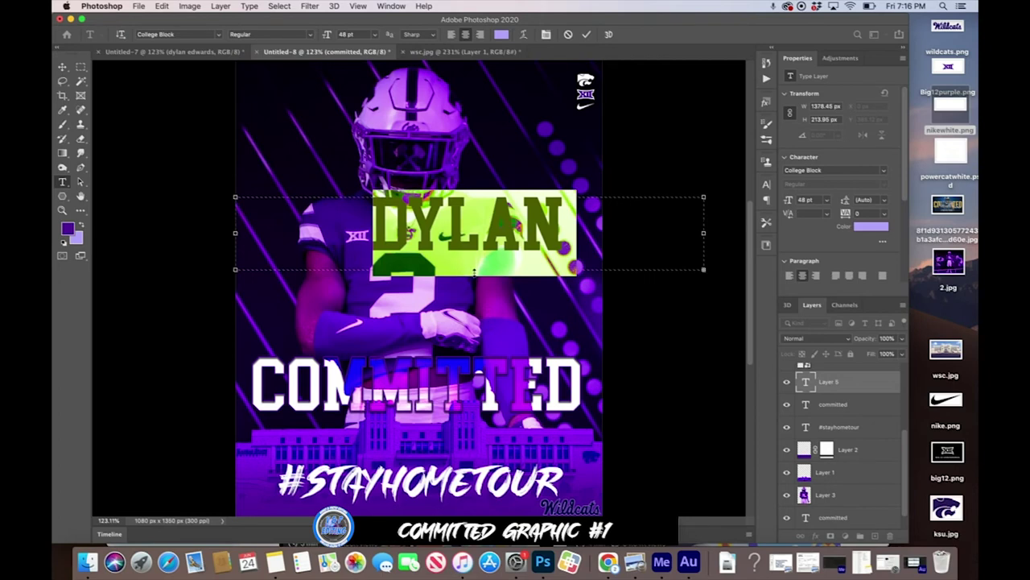
left_click_drag(475, 272, 475, 355)
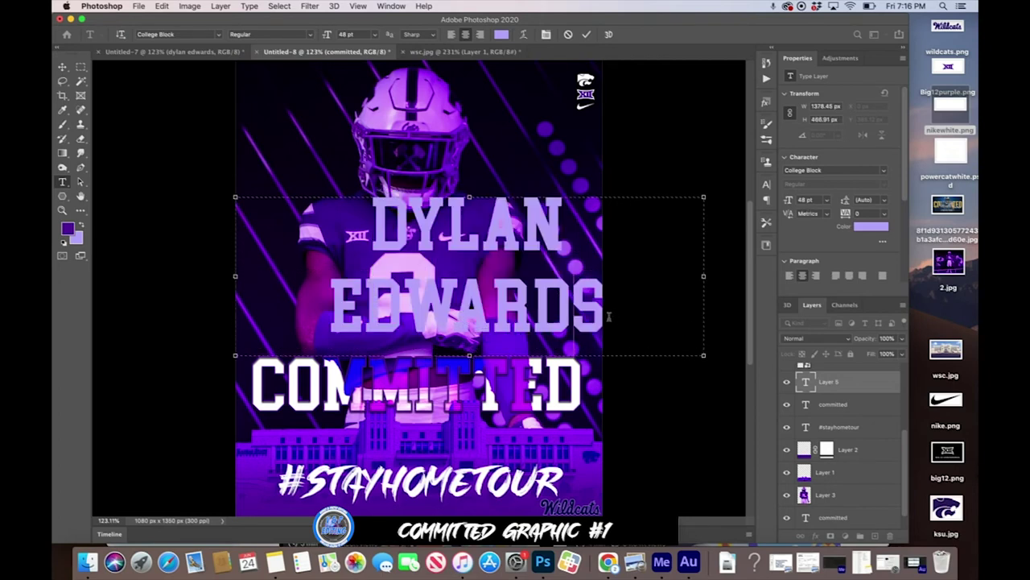
mouse_move(609, 317)
left_mouse_down()
mouse_move(337, 246)
mouse_move(333, 104)
left_mouse_up()
Step: Style the name white (ffffff) in the SINGLE FIGHTER font at a small point size
left_click(501, 35)
type("ffffff")
left_click(606, 131)
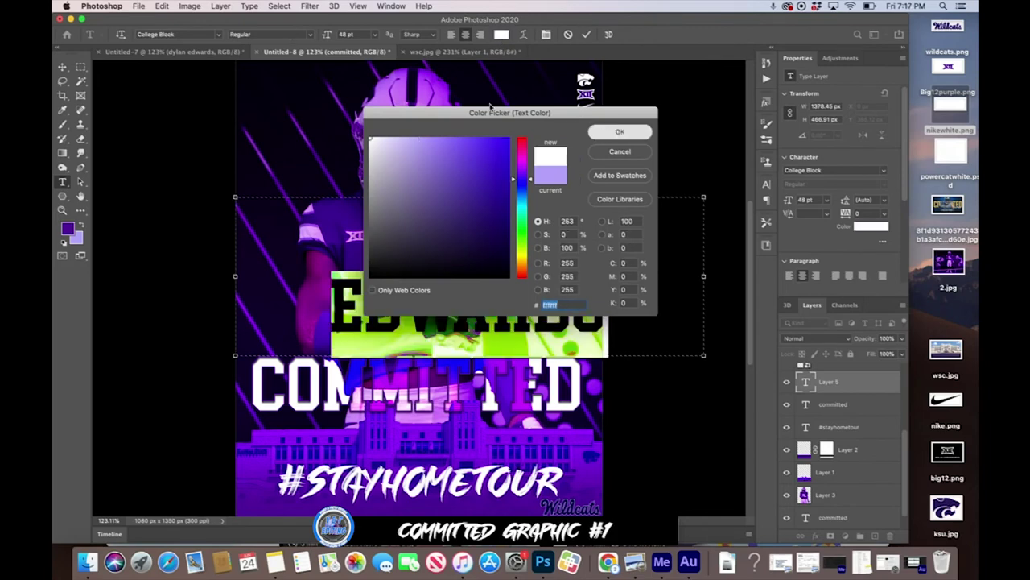
left_click(220, 34)
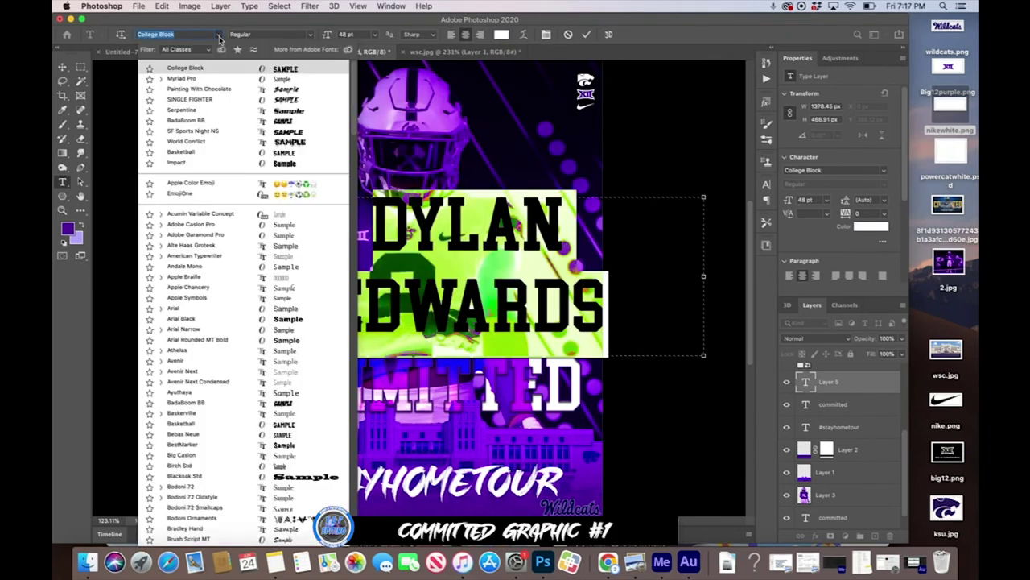
left_click(190, 99)
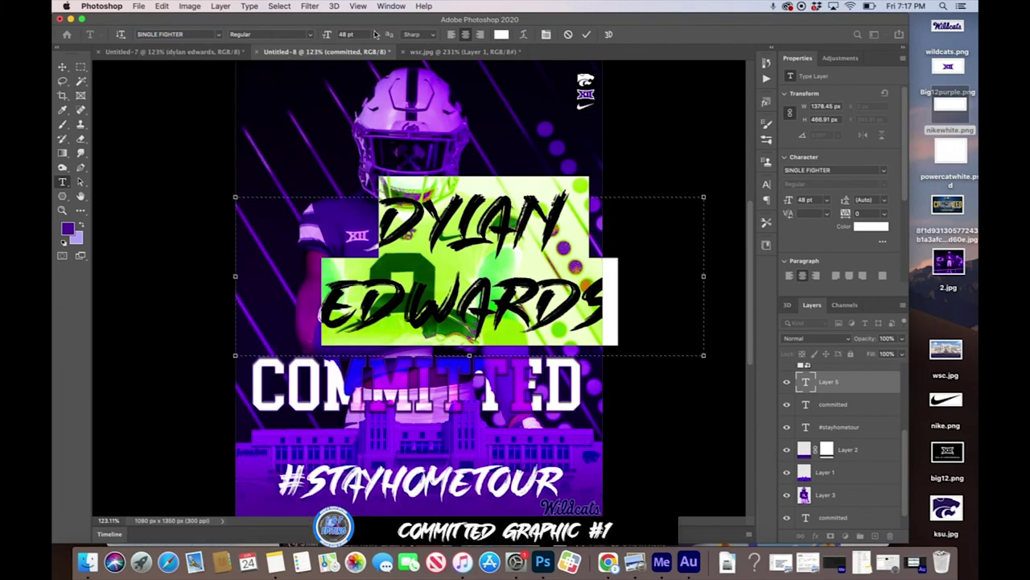
left_click(374, 35)
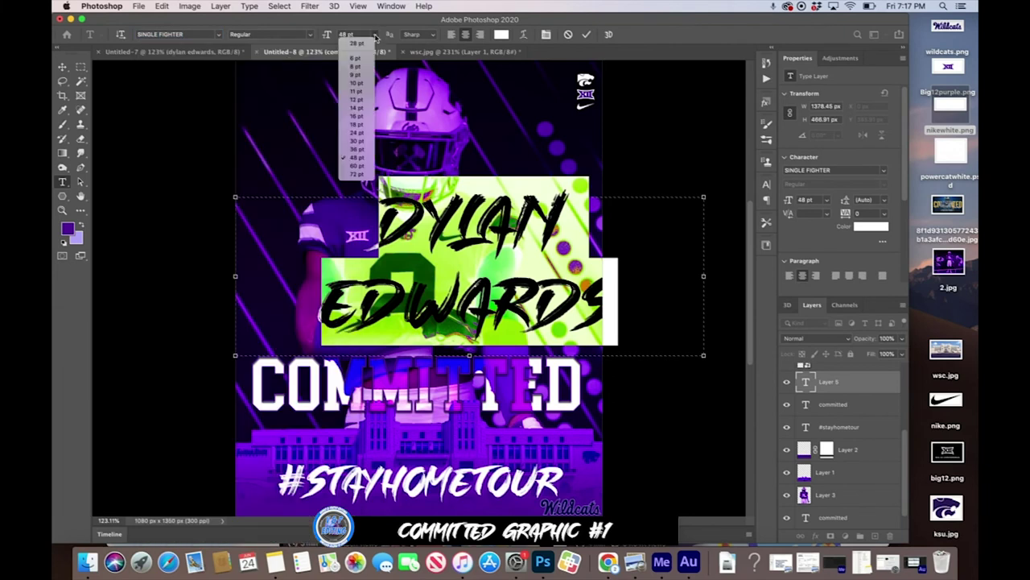
left_click(357, 125)
Step: Commit the name text and position it just above COMMITTED
left_click(62, 67)
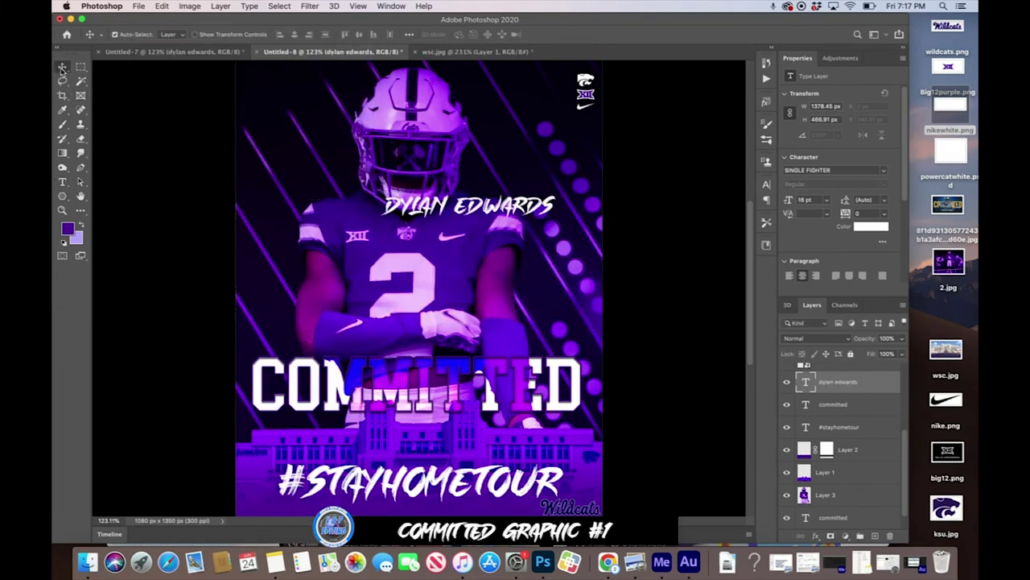
left_click_drag(513, 208, 534, 347)
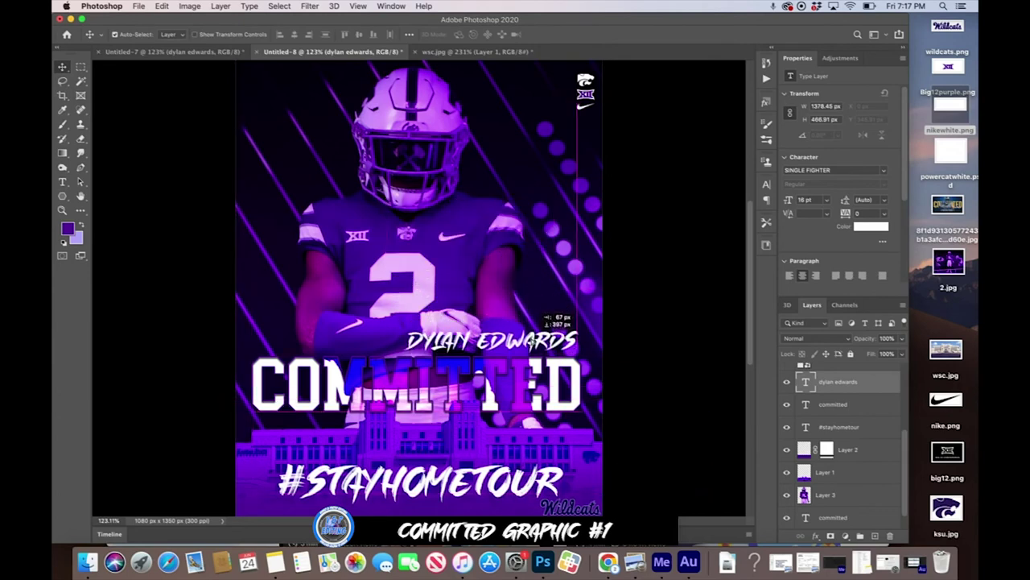
left_click_drag(535, 347, 531, 343)
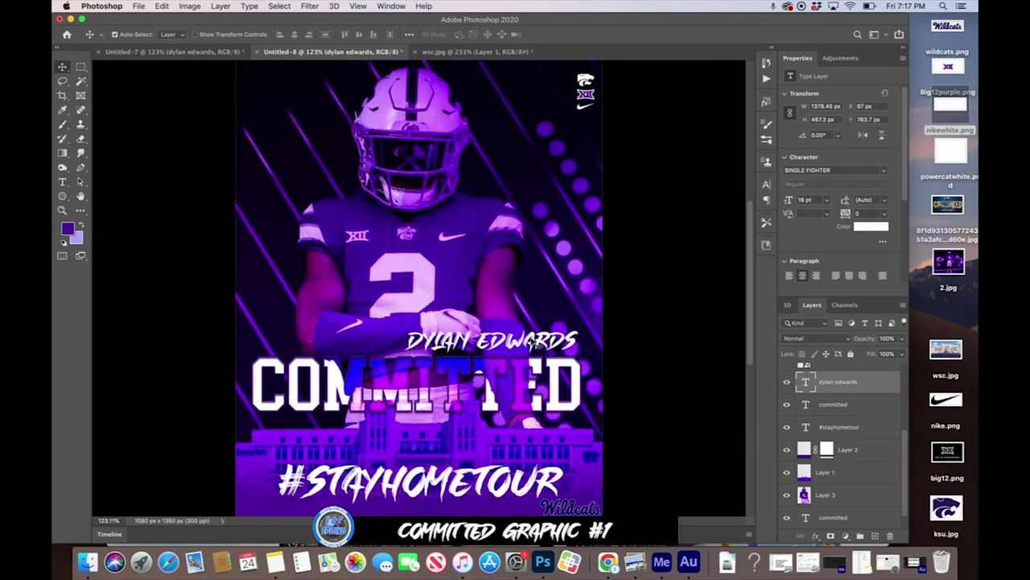
Step: Shrink the Wildcats wordmark to 123 × 35 px in the poster's bottom-right corner
left_click(850, 450)
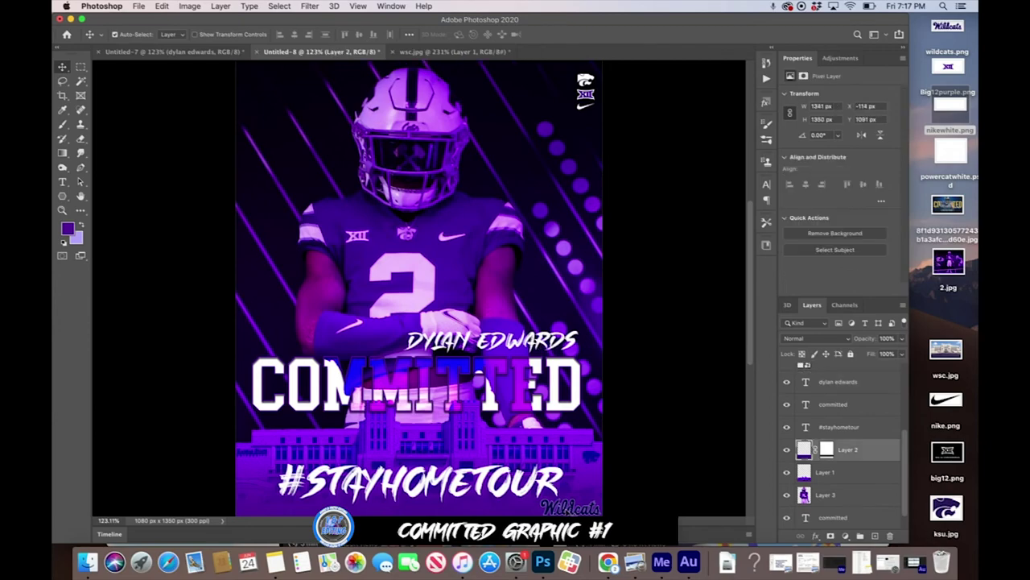
scroll(419, 322, "up", 2)
scroll(451, 362, "up", 1)
scroll(463, 403, "up", 2)
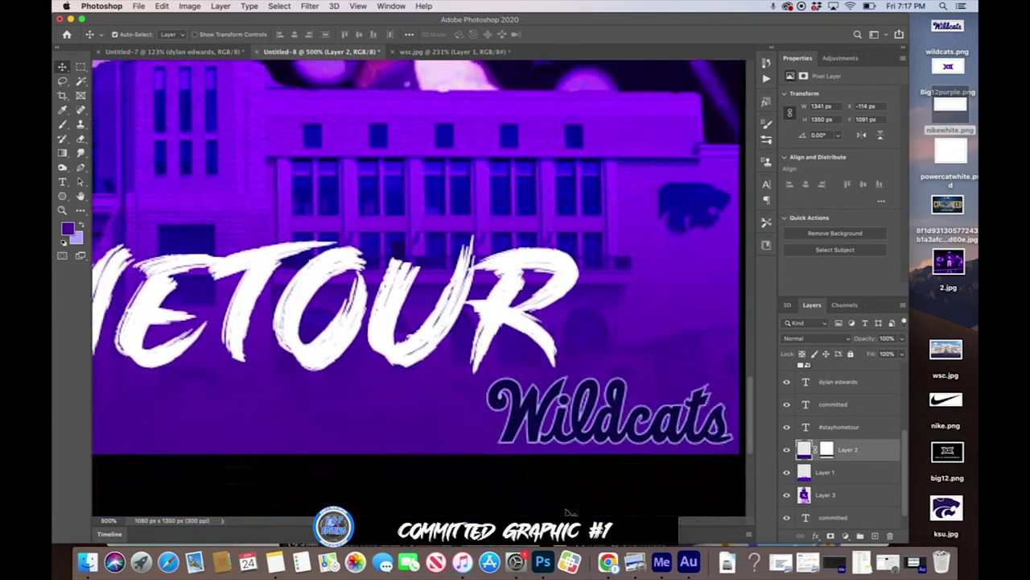
left_click(504, 393)
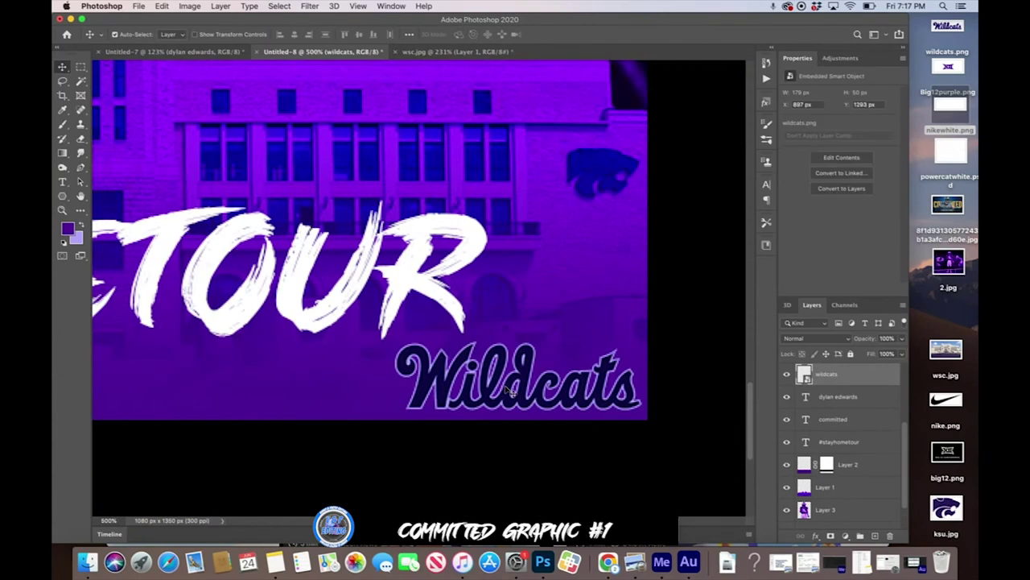
key("super+t")
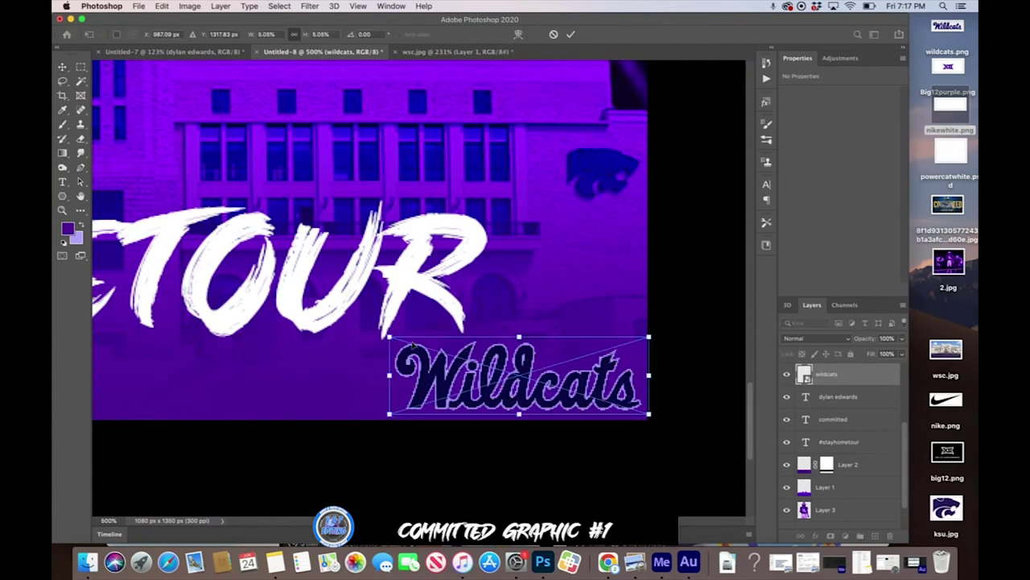
left_click_drag(387, 335, 465, 359)
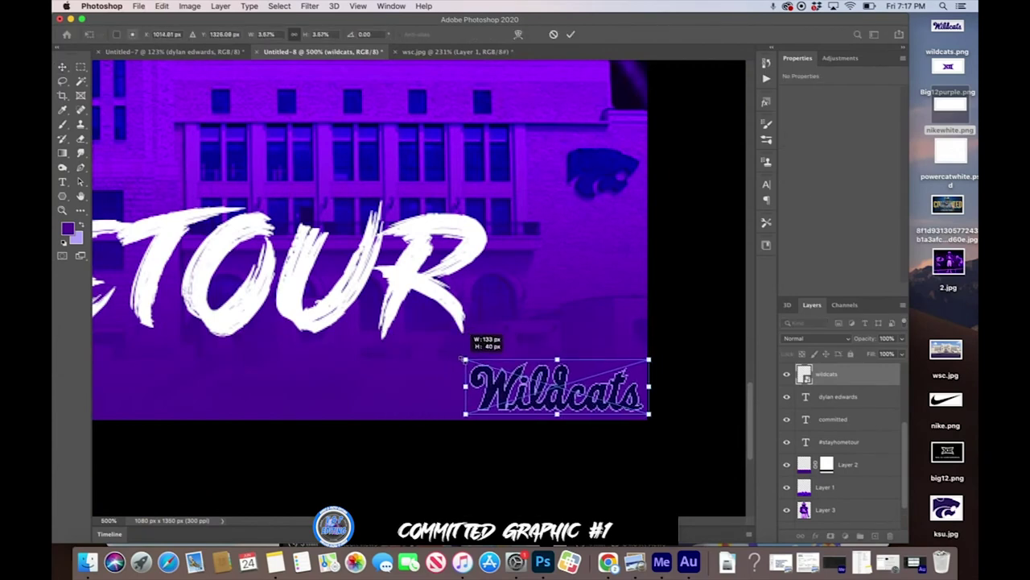
key("Return")
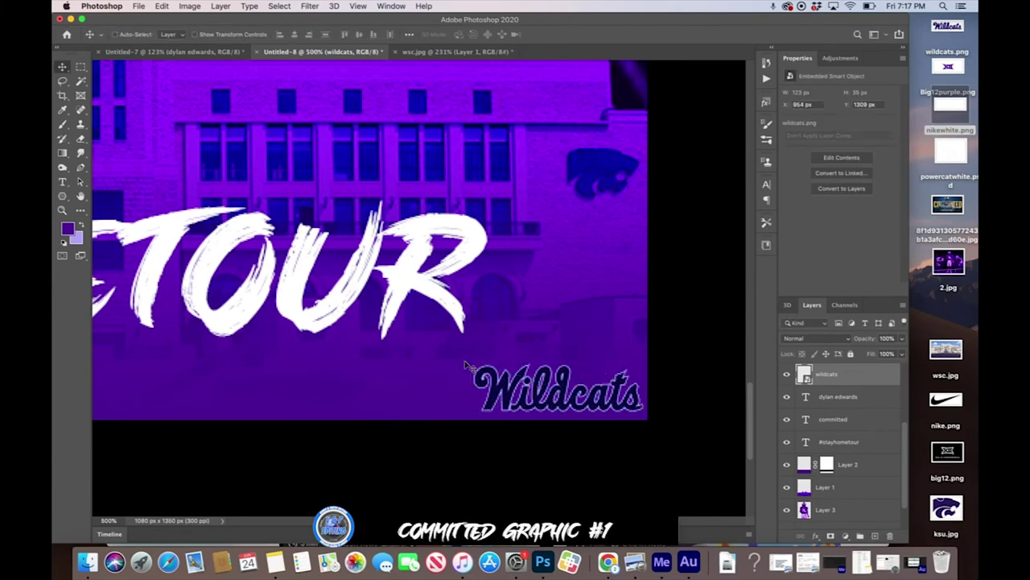
key("super+0")
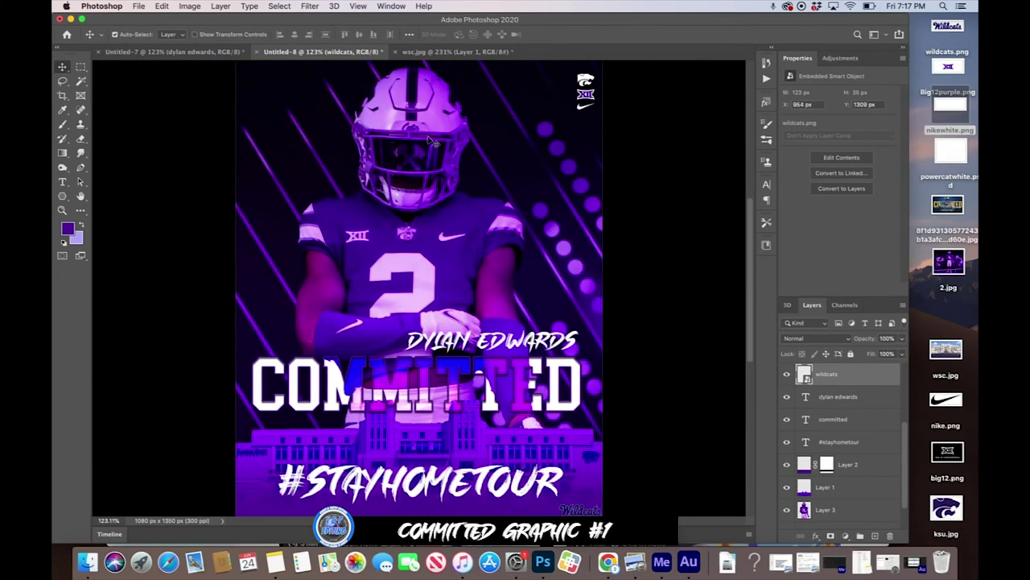
left_click(214, 53)
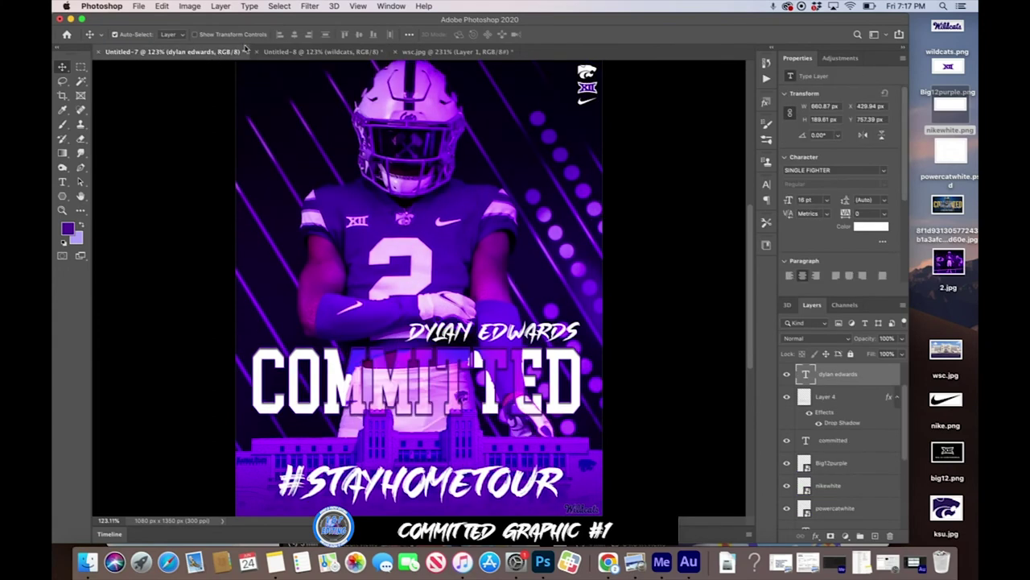
left_click(295, 51)
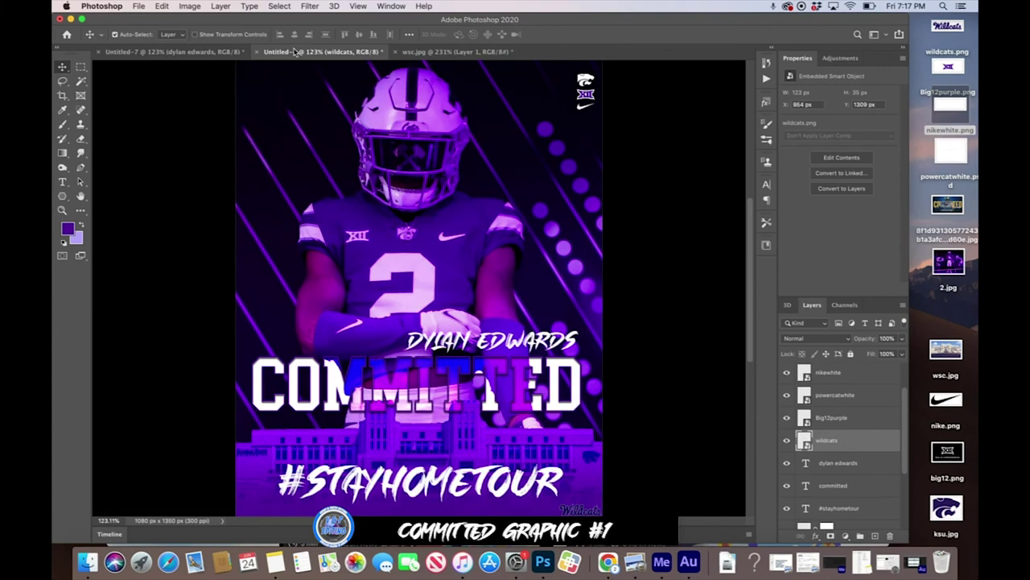
left_click(861, 486)
scroll(858, 487, "down", 3)
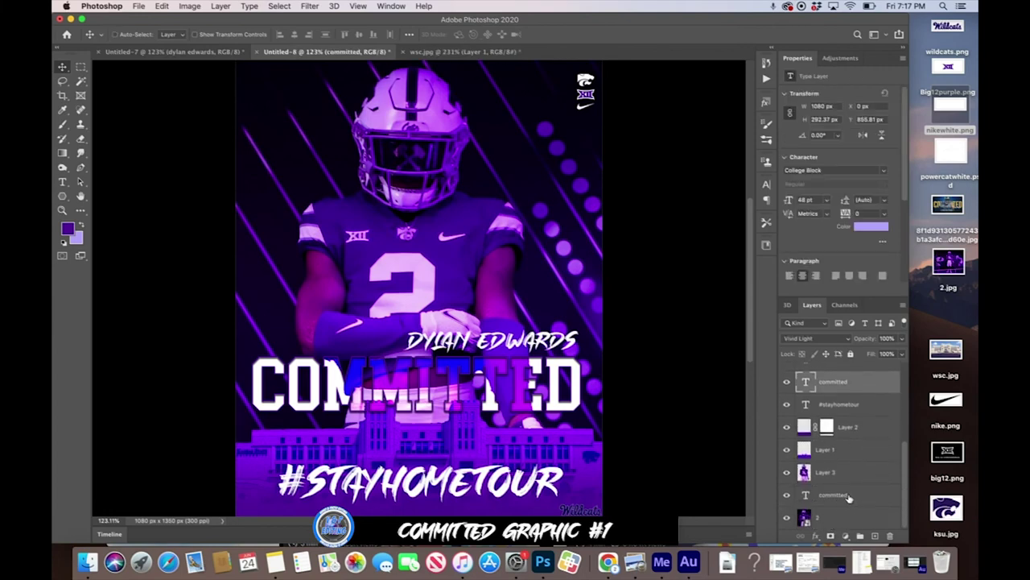
left_click(847, 498, "super")
scroll(849, 428, "up", 5)
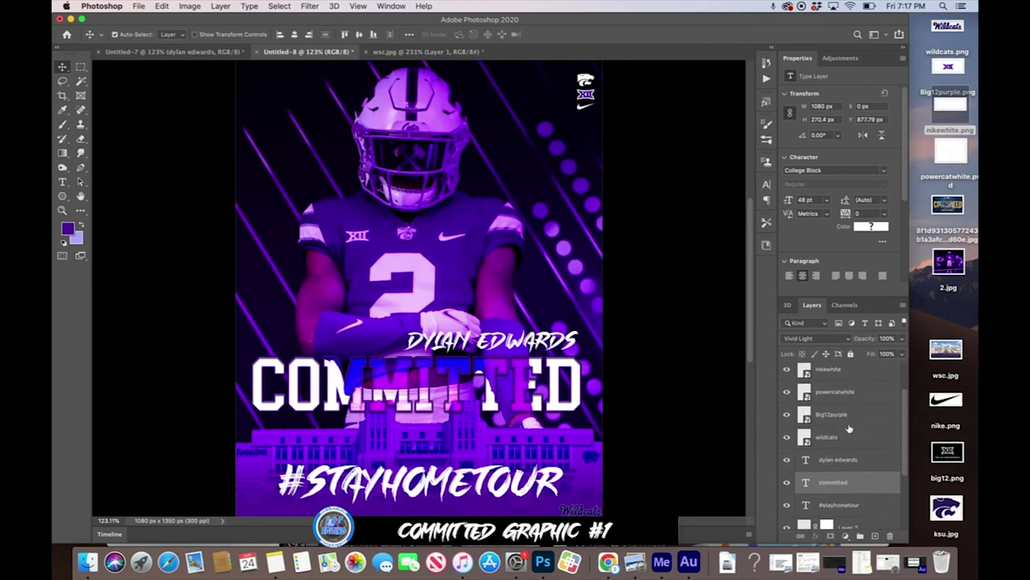
scroll(850, 429, "up", 3)
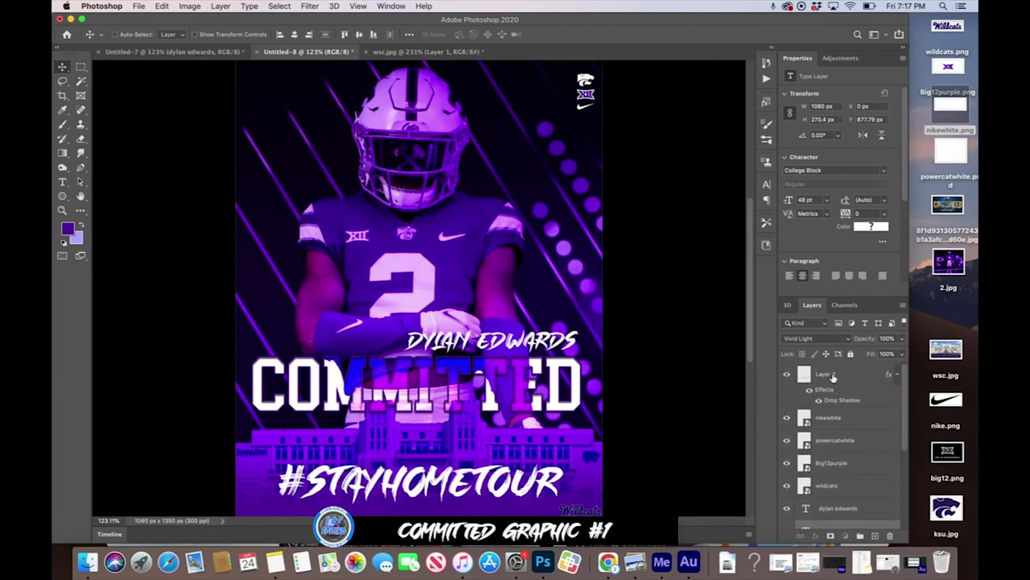
Step: Stretch the Layer 4 drop shadow to 116.7% height behind COMMITTED
left_click(833, 377)
key("super+t")
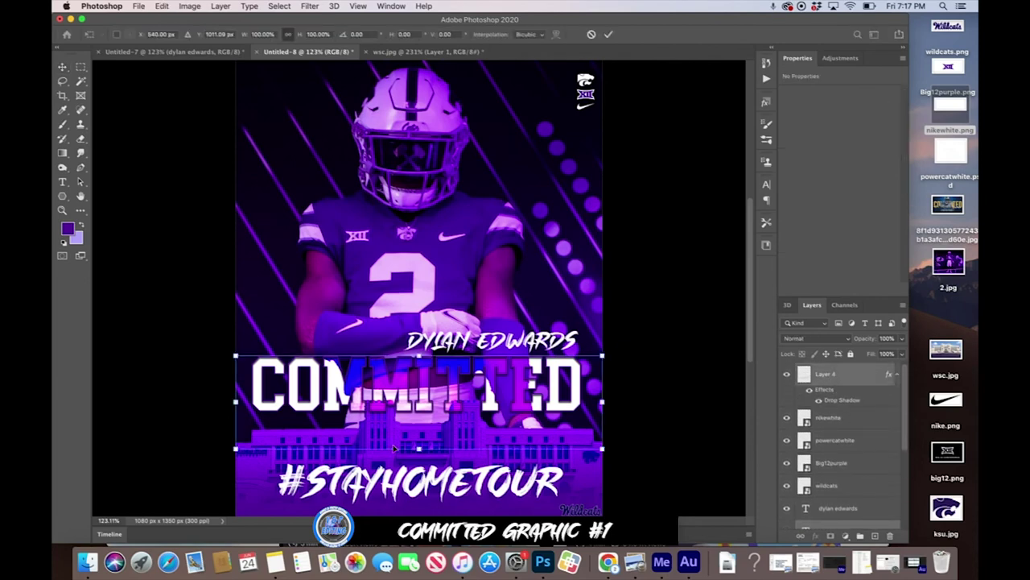
left_click_drag(418, 448, 419, 465)
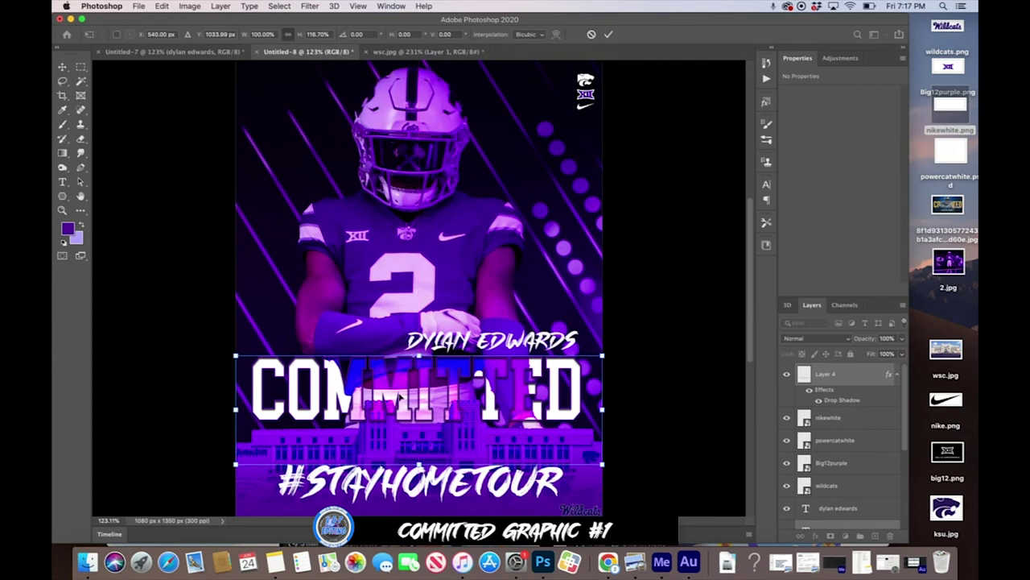
left_click_drag(400, 397, 400, 390)
key("Down")
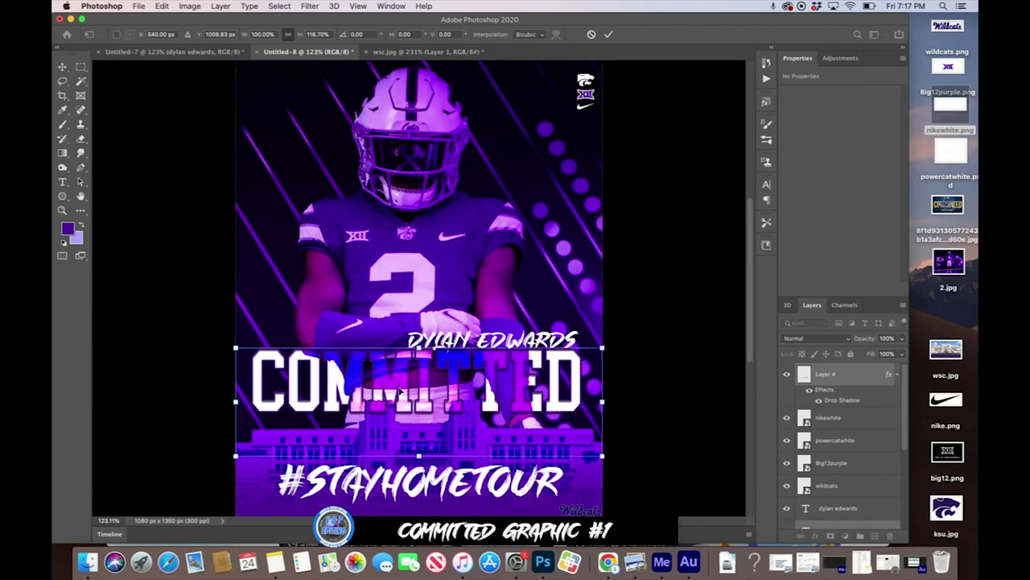
key("Return")
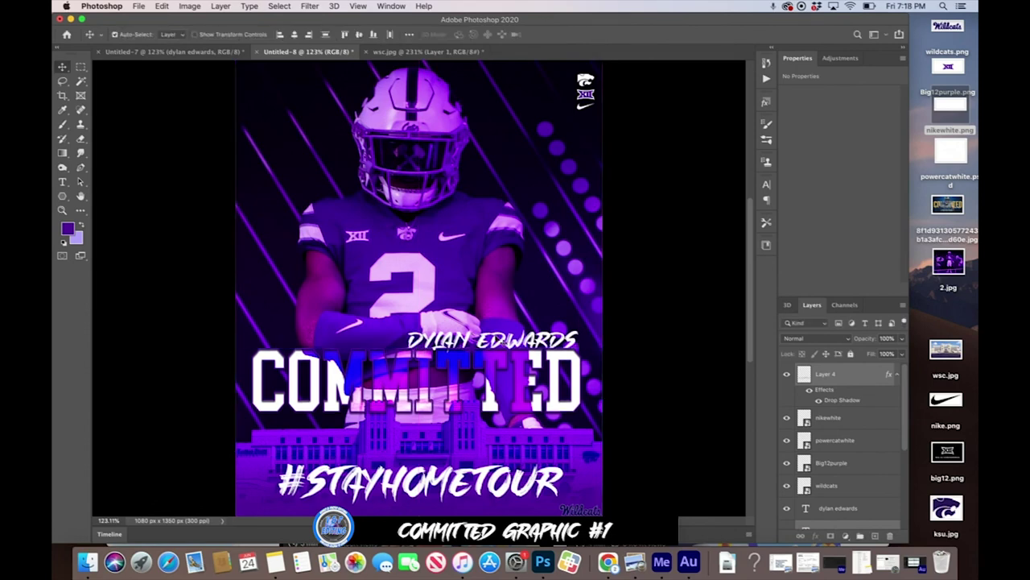
Step: Nudge DYLAN EDWARDS up two pixels, then compare with the Untitled-7 version
left_click(508, 344)
key("Up")
key("Up")
key("Up")
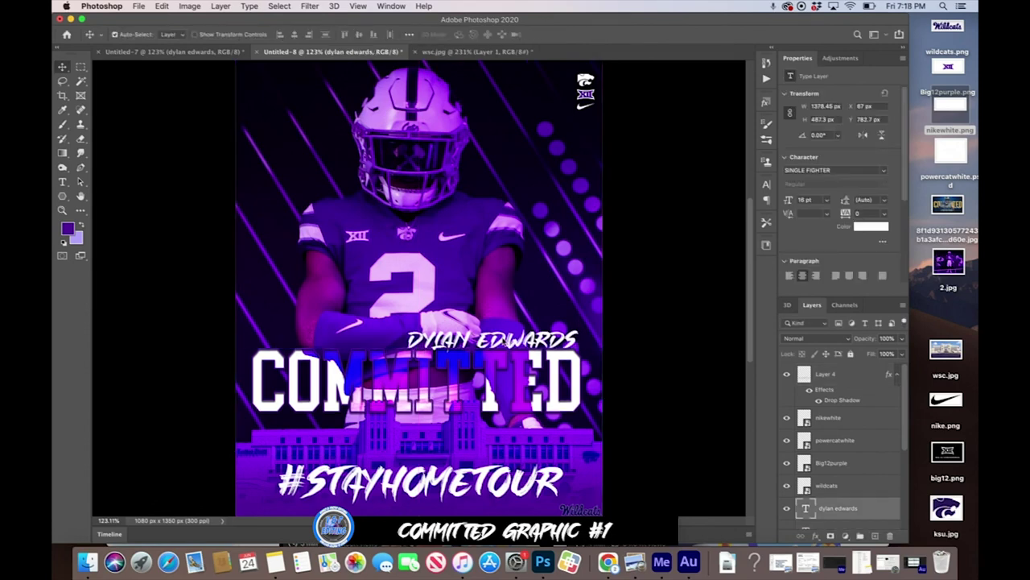
key("Up")
key("Up")
key("Up")
key("Up")
key("Up")
key("Up")
key("Up")
key("Up")
key("Up")
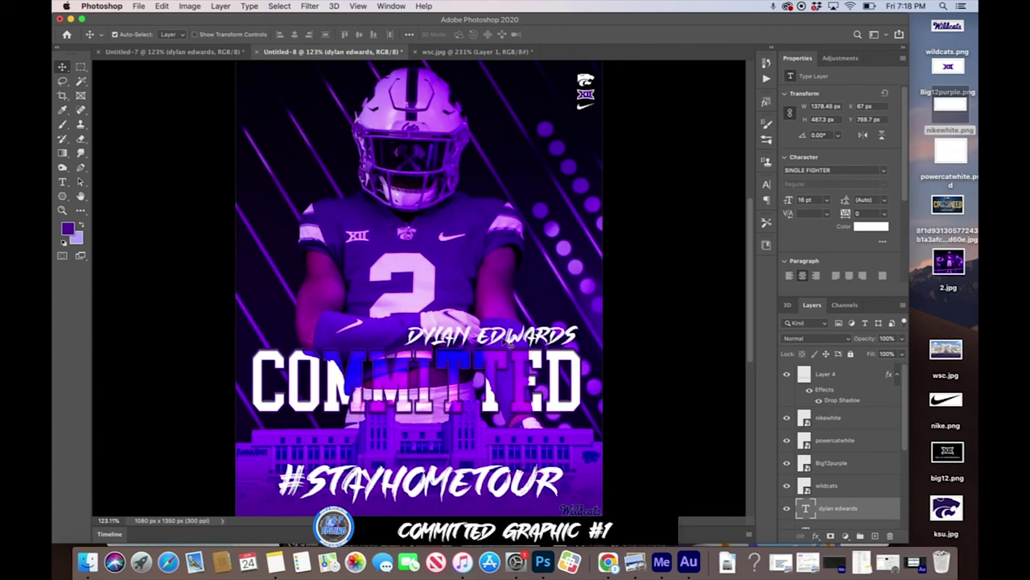
left_click(238, 51)
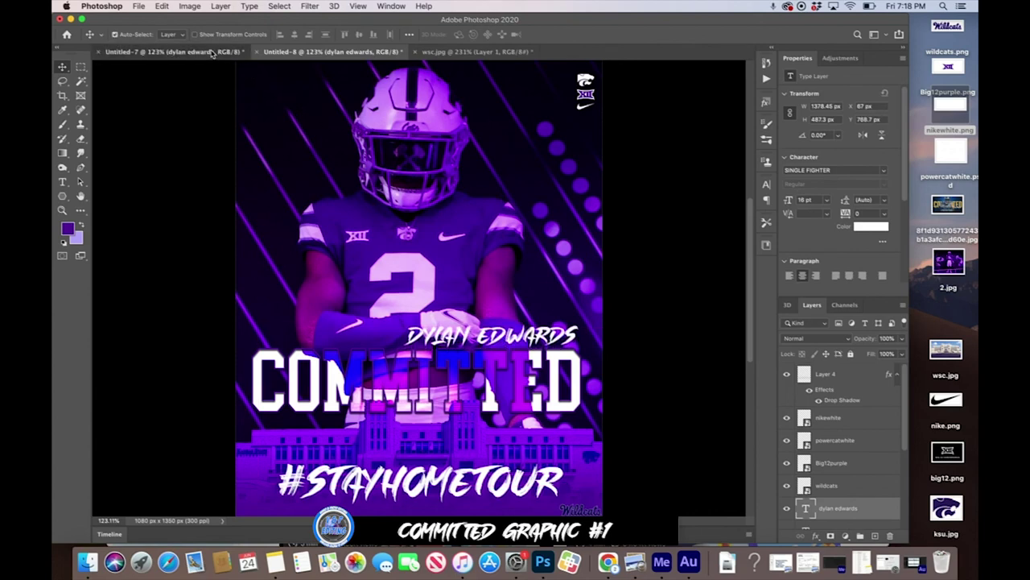
left_click(336, 52)
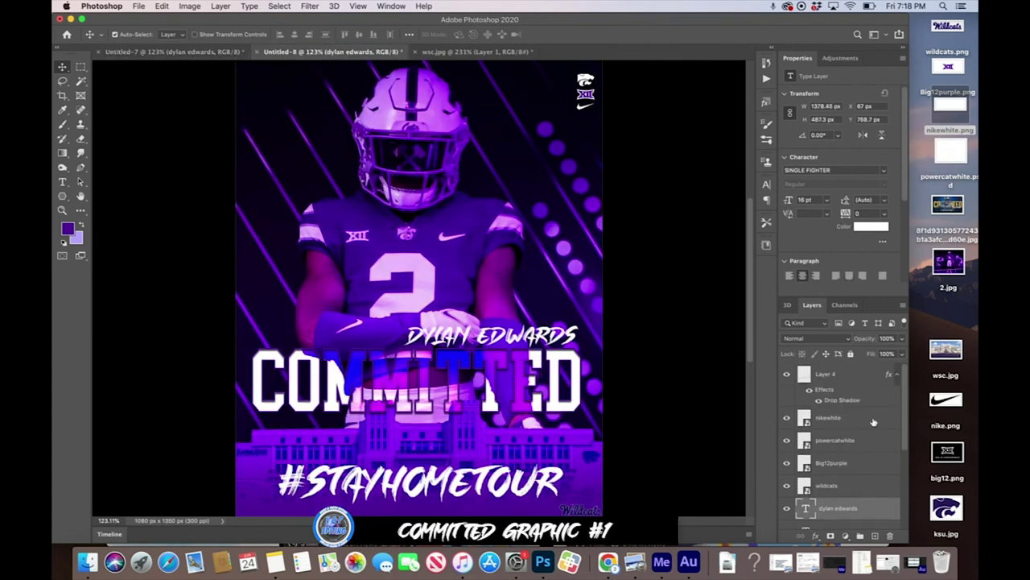
Step: Add default Hue/Saturation and Brightness/Contrast adjustment layers above Layer 4
left_click(839, 372)
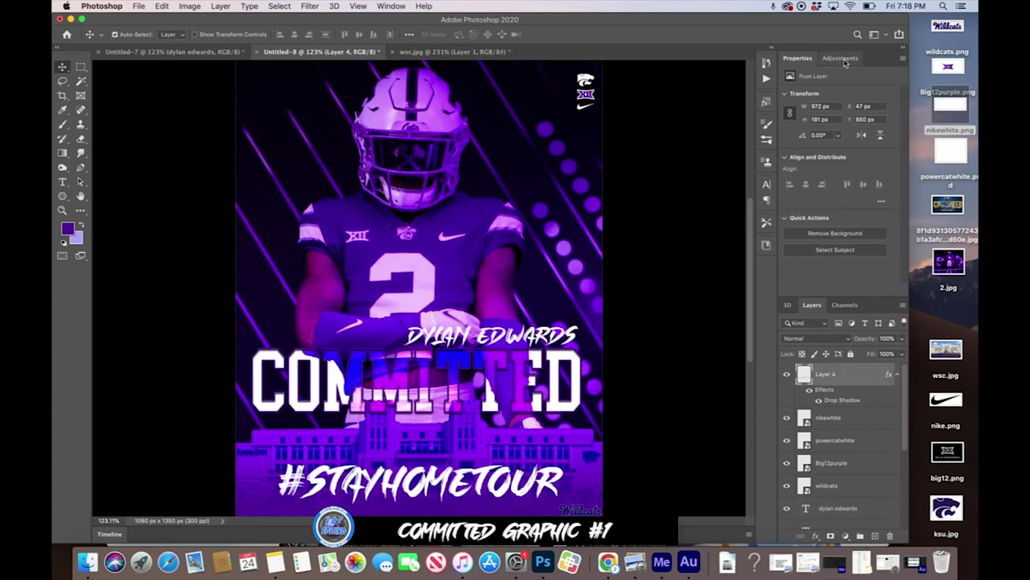
left_click(839, 58)
left_click(805, 101)
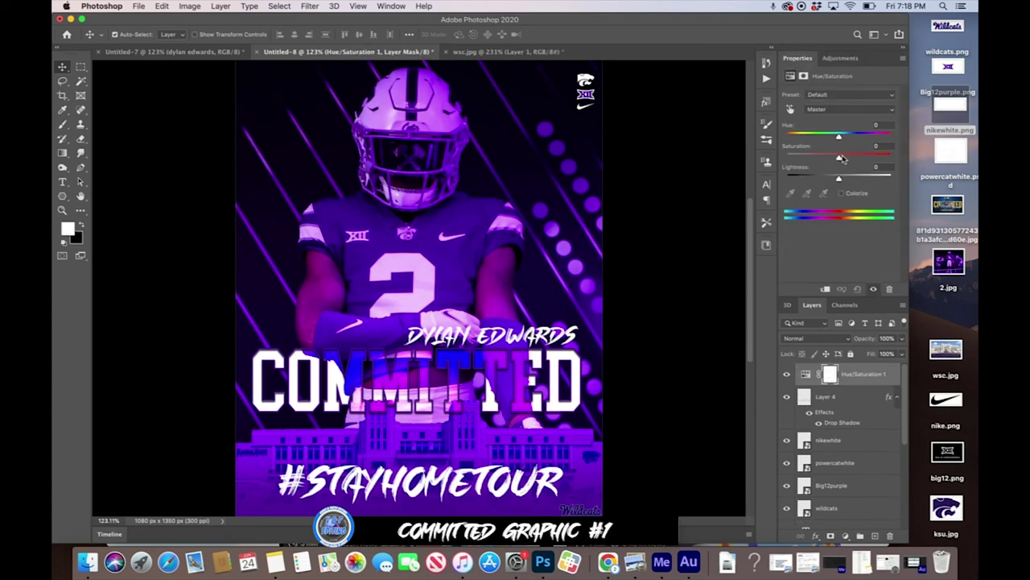
left_click(840, 58)
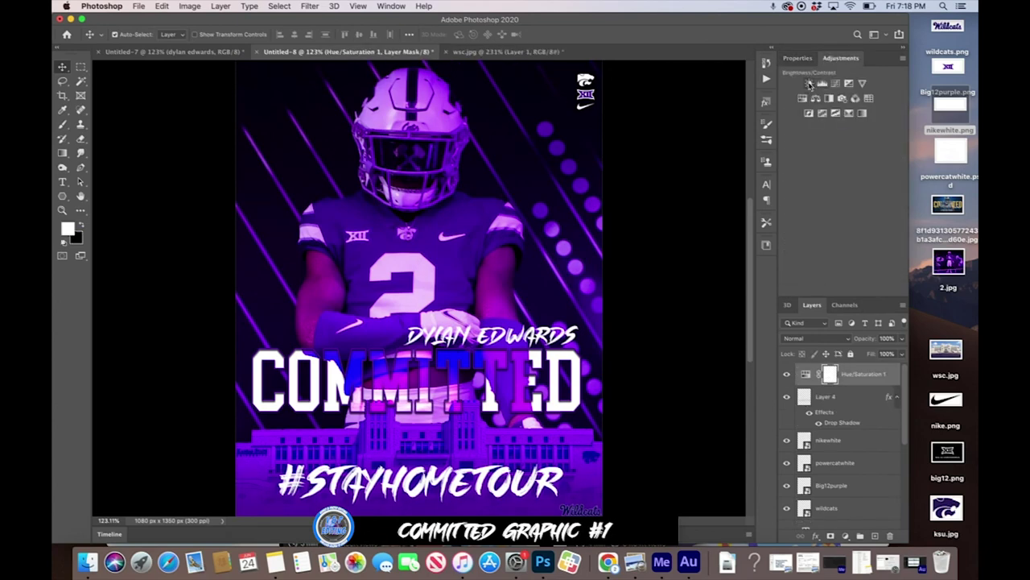
left_click(805, 86)
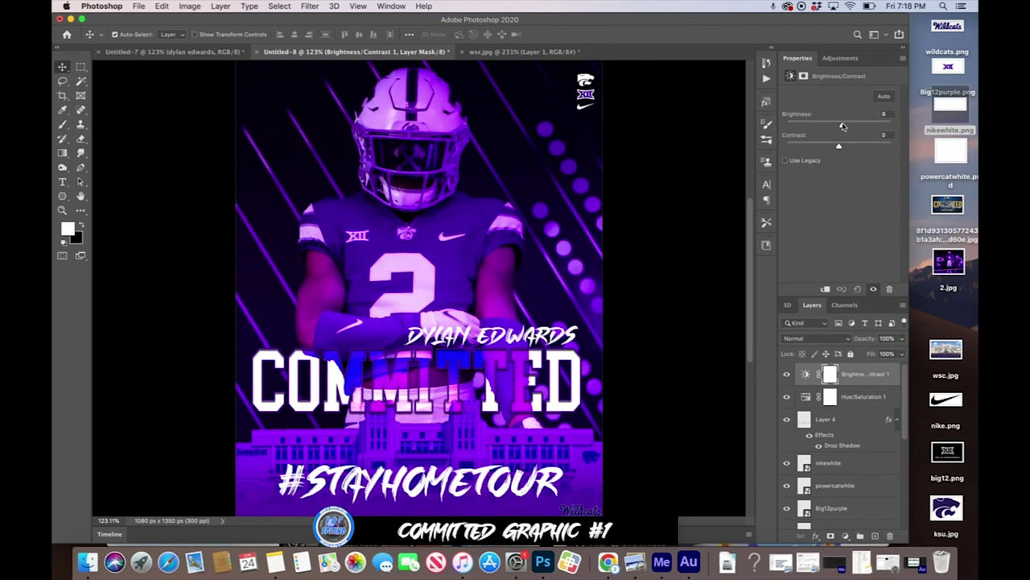